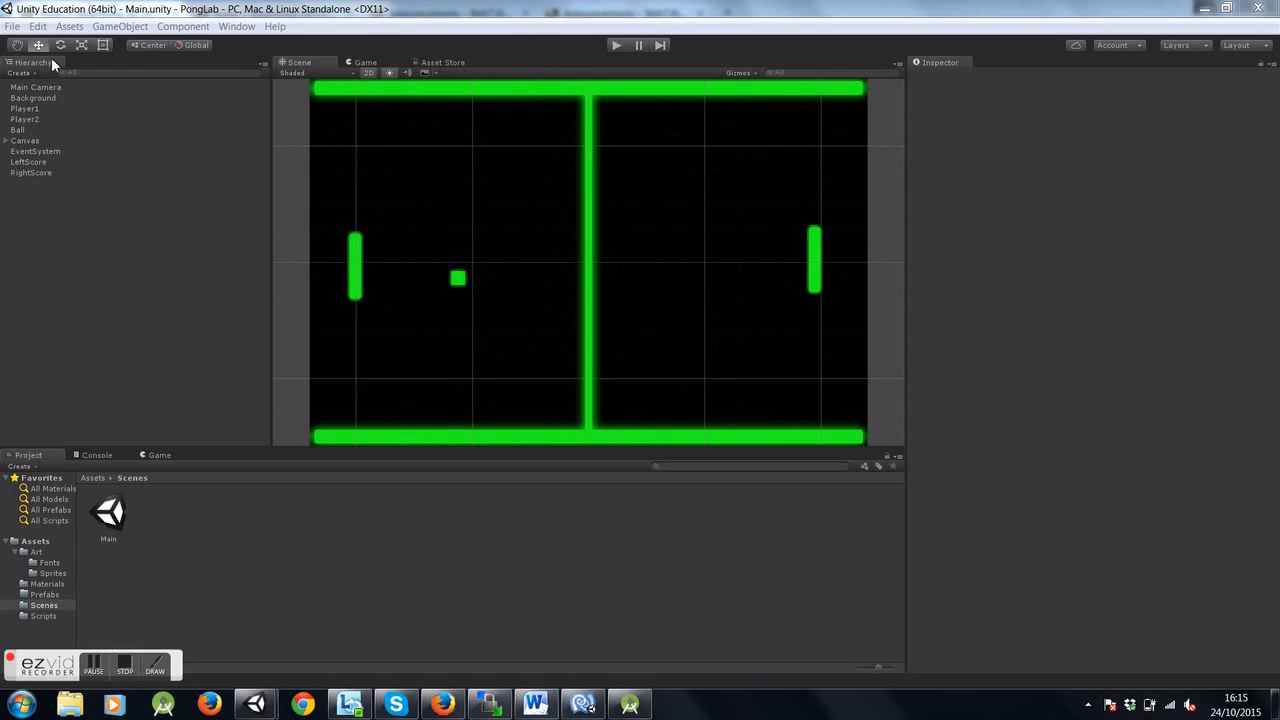
Create a new empty scene in the PongLab project and select its Main Camera
left_click(161, 290)
left_click(122, 512)
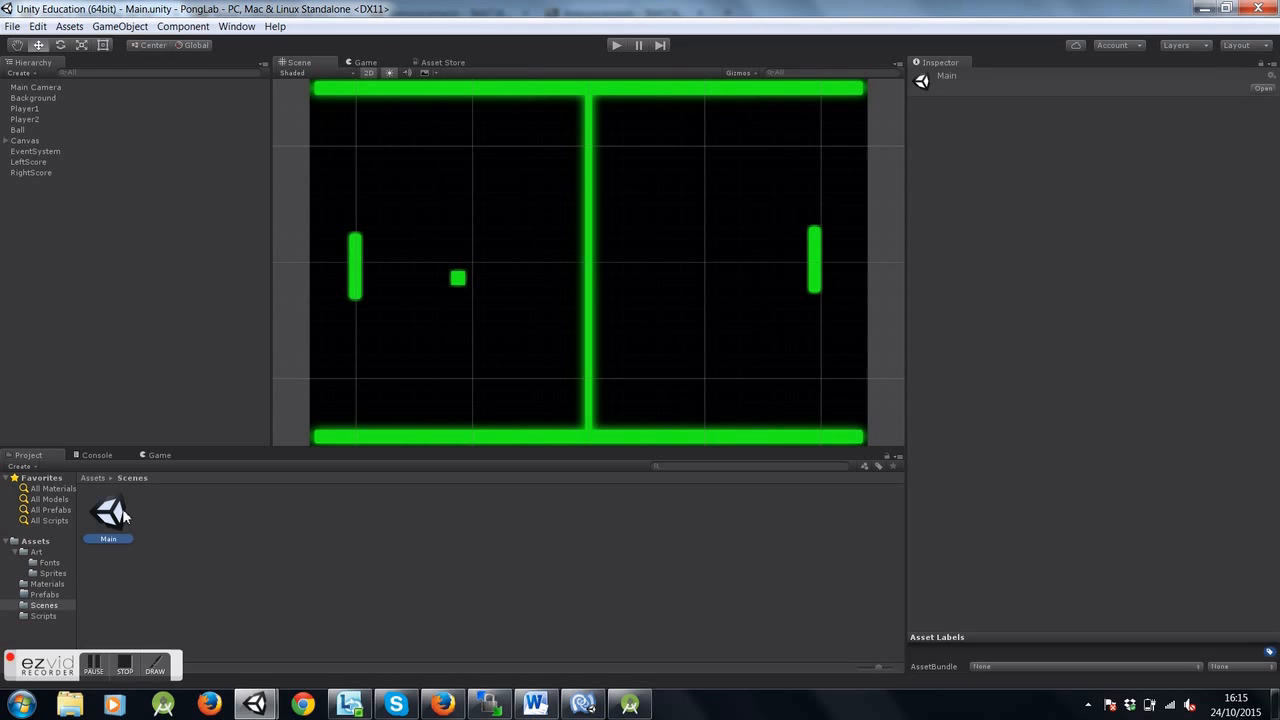
left_click(13, 26)
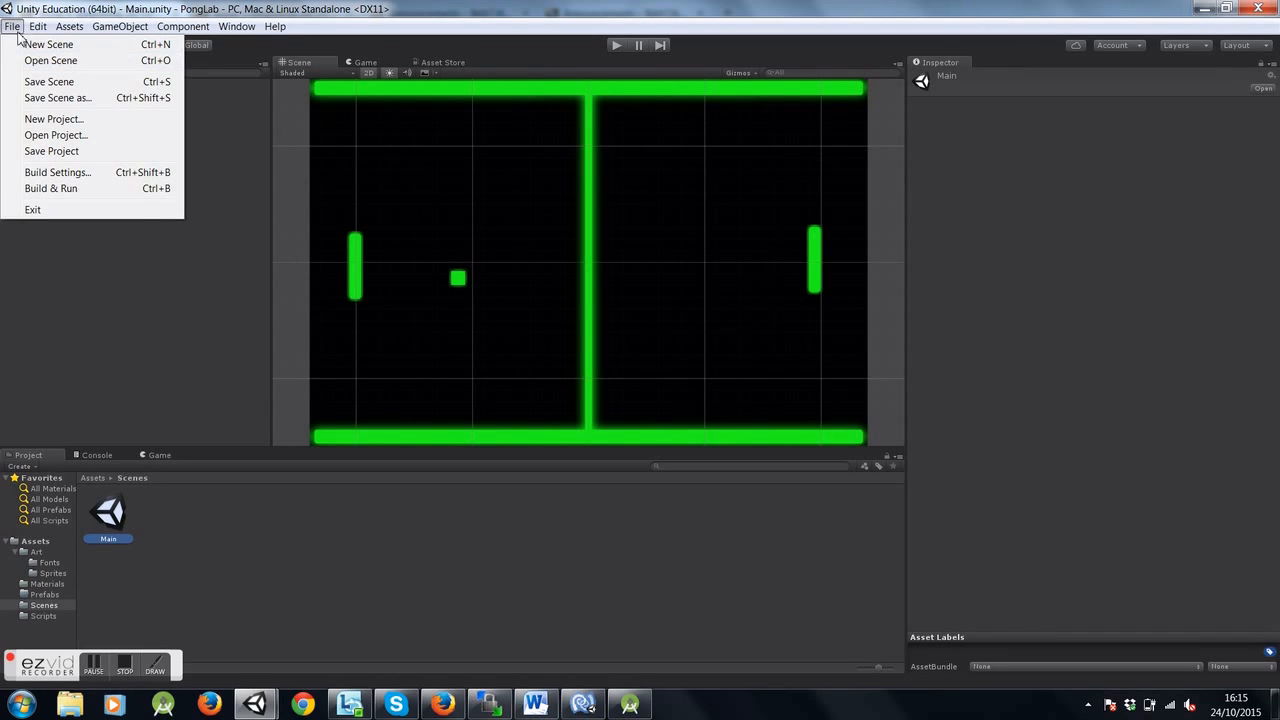
left_click(62, 45)
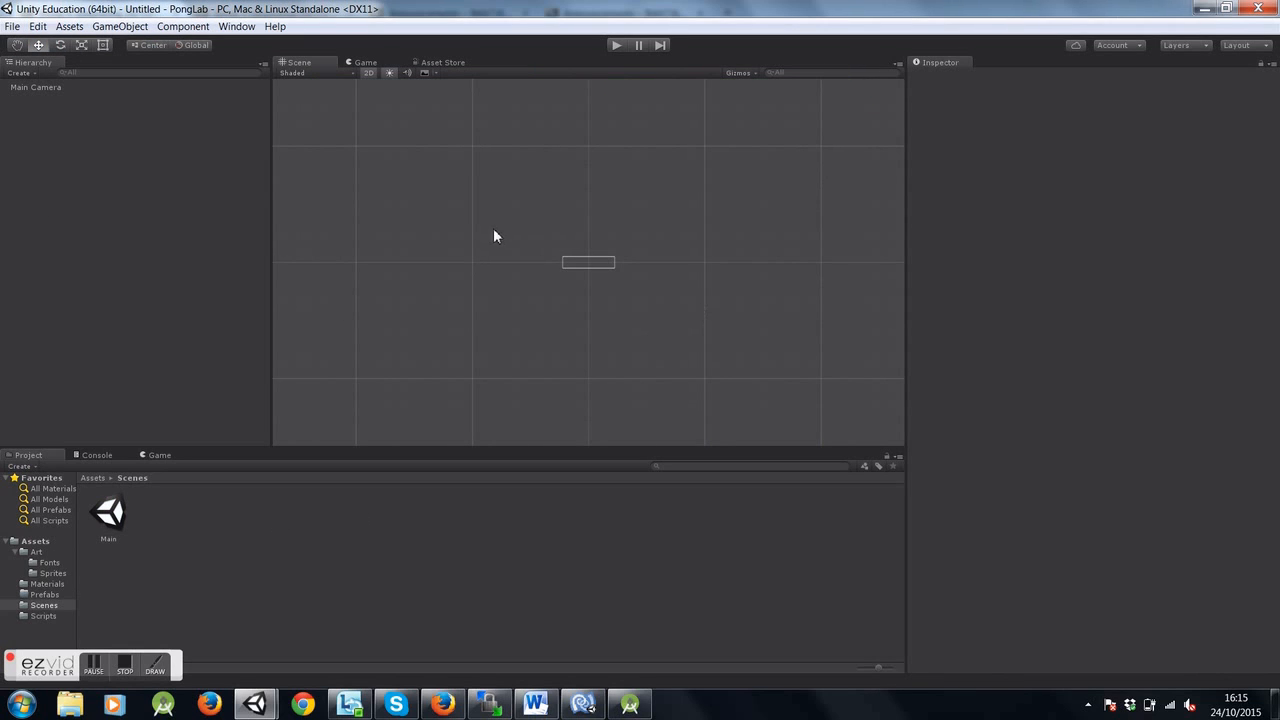
left_click(50, 87)
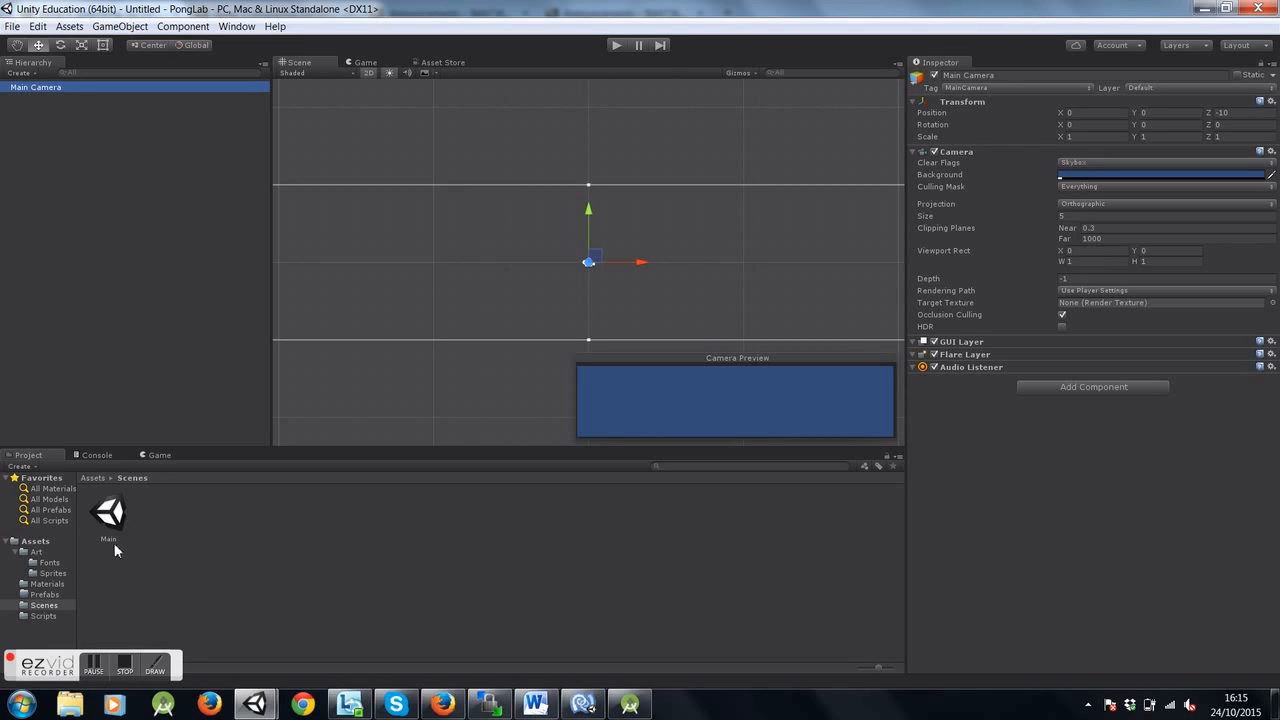
Save the new scene as Splash in the project's Assets/Scenes folder
left_click(13, 26)
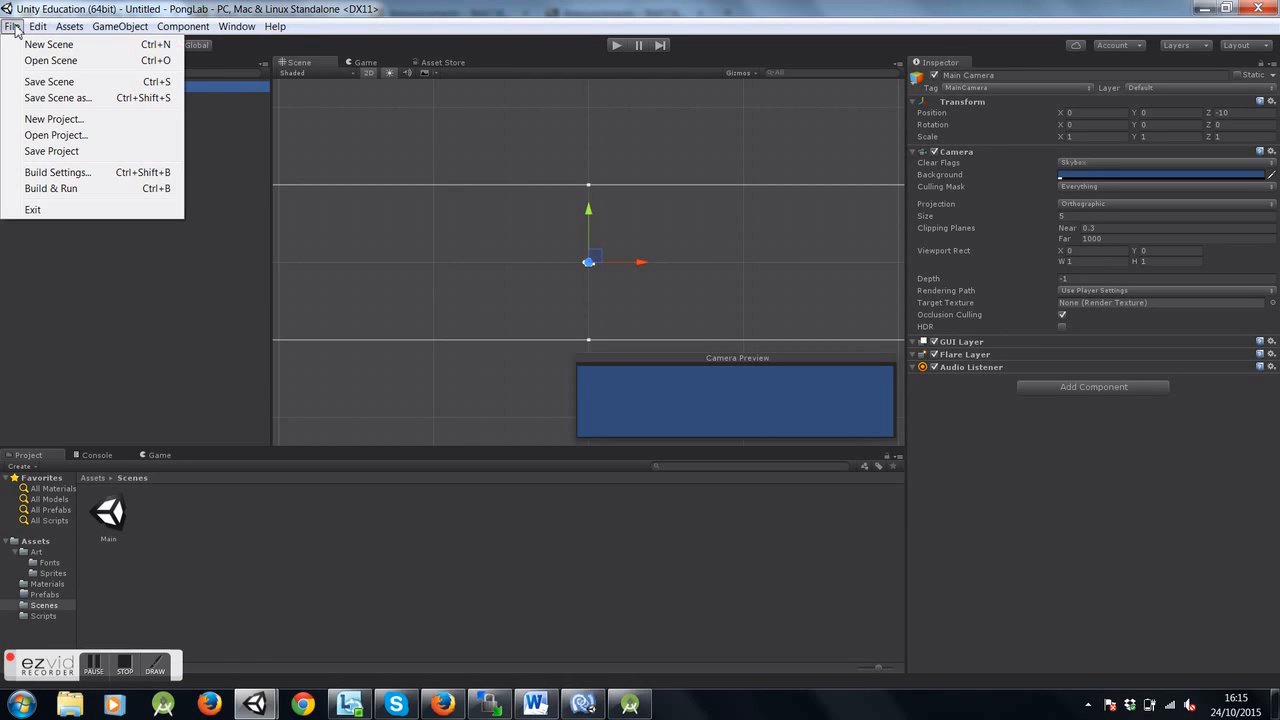
left_click(55, 97)
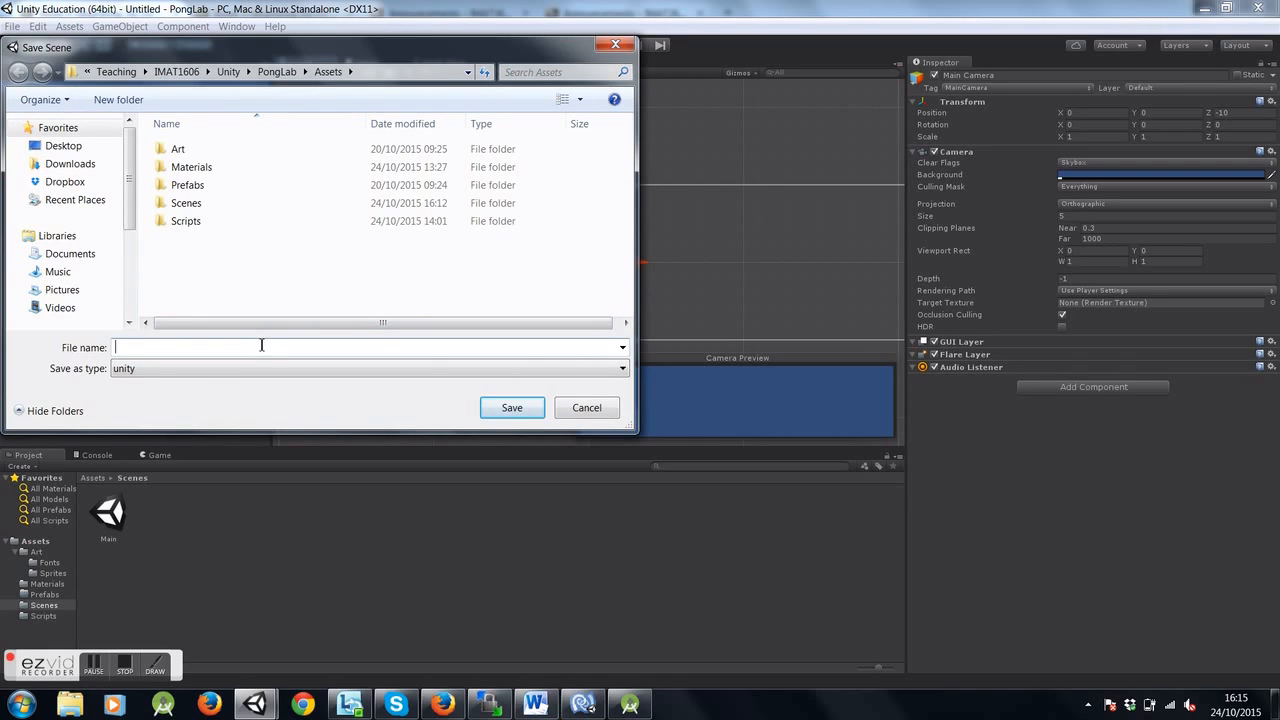
type("Splash")
double_click(225, 207)
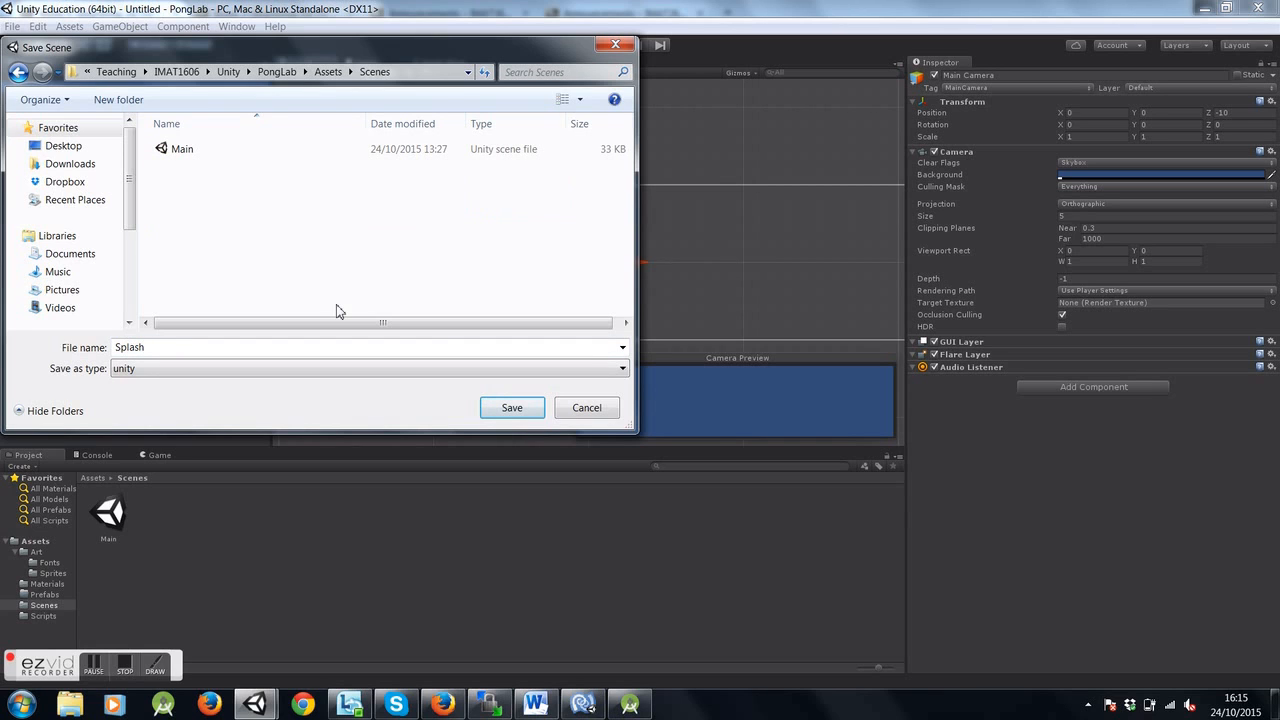
left_click(512, 408)
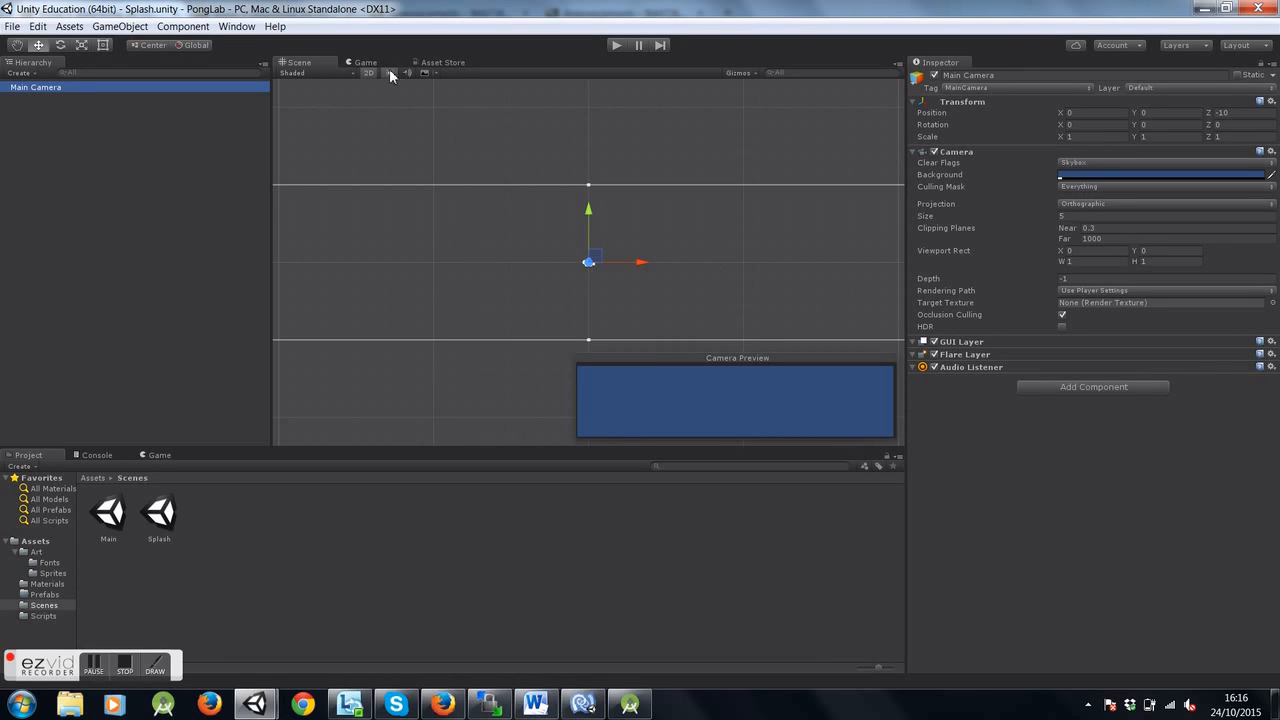
Set the Main Camera's background to dark grey, hex 4A4A4A05, and check it in the Game view
left_click(364, 62)
left_click(306, 62)
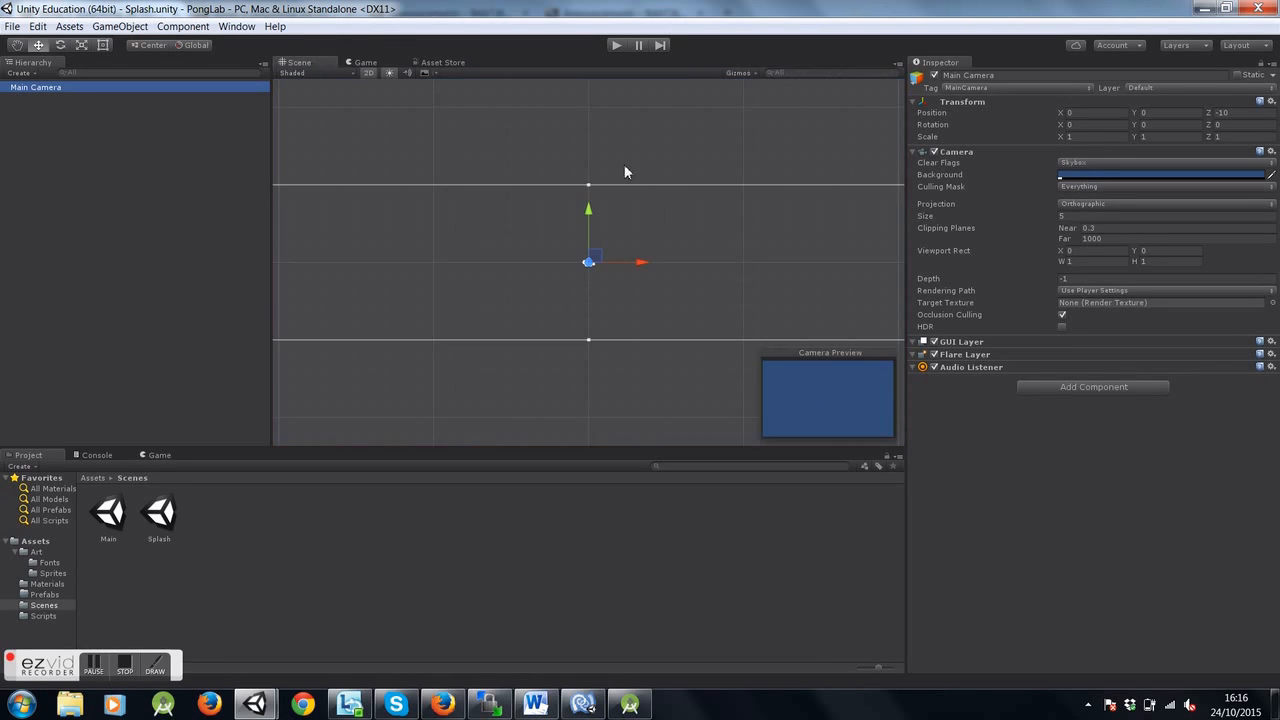
left_click(1125, 176)
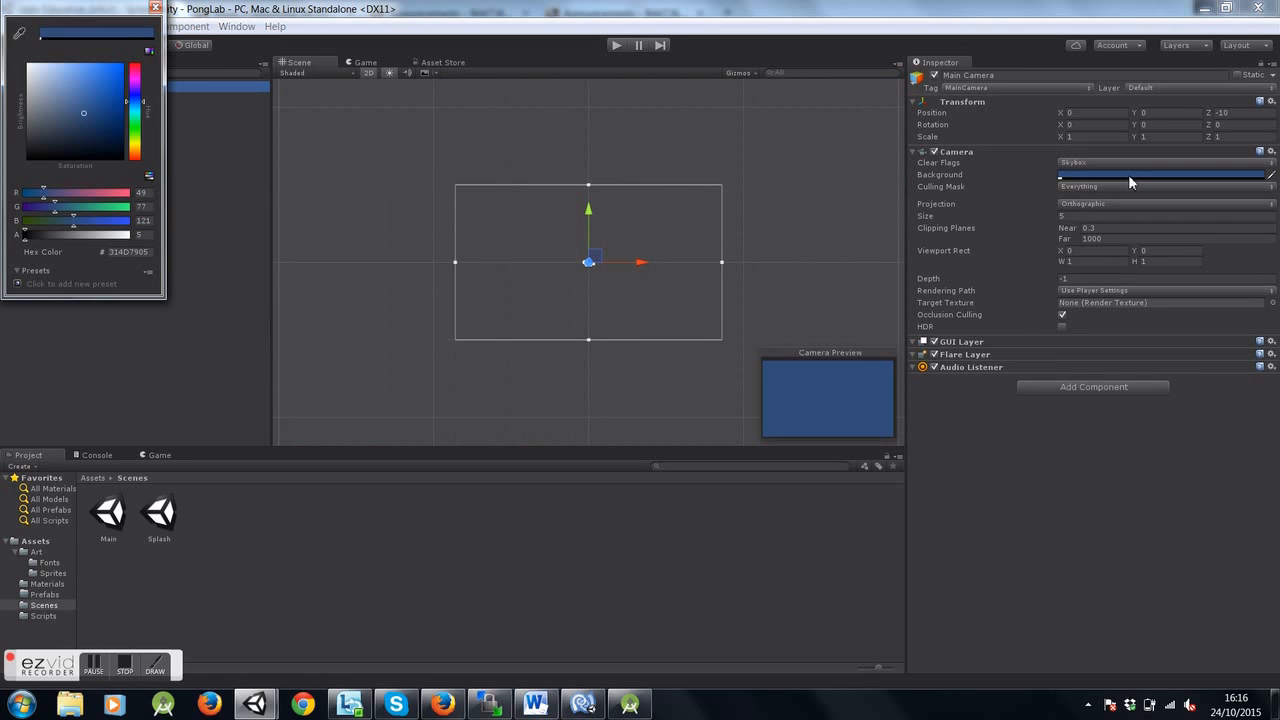
left_click_drag(83, 113, 20, 136)
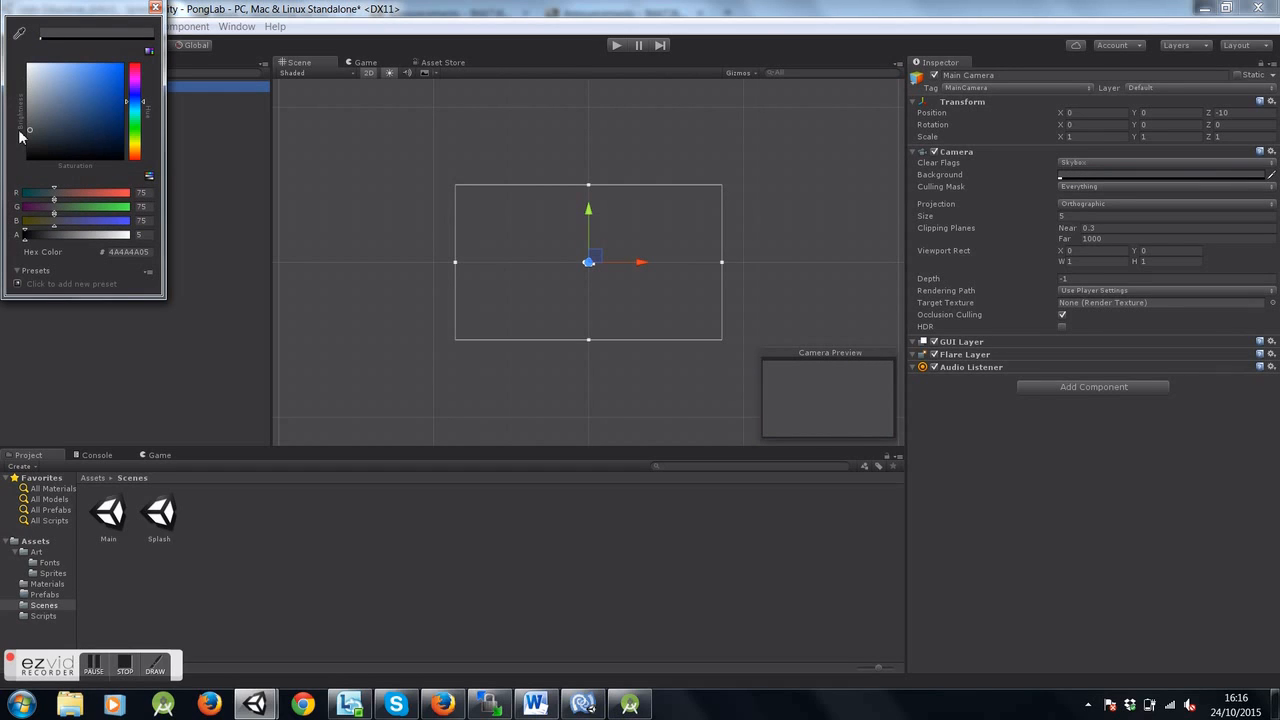
left_click(155, 9)
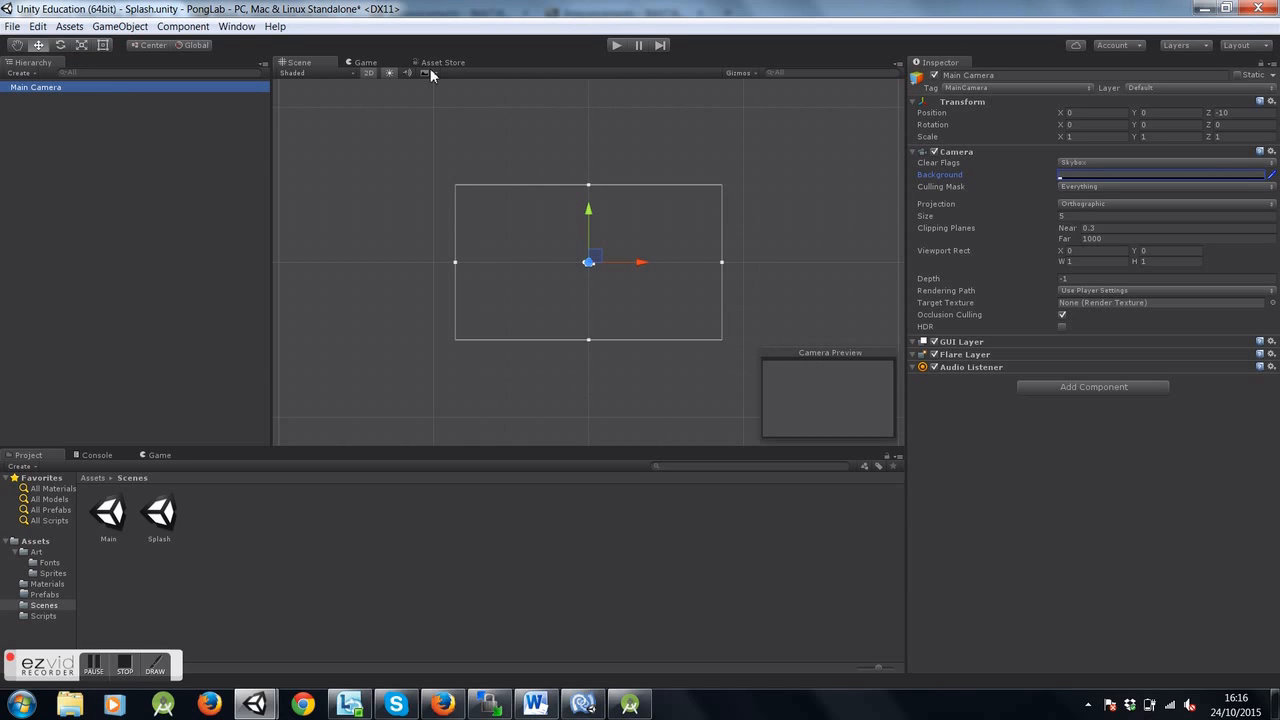
left_click(377, 62)
left_click(311, 62)
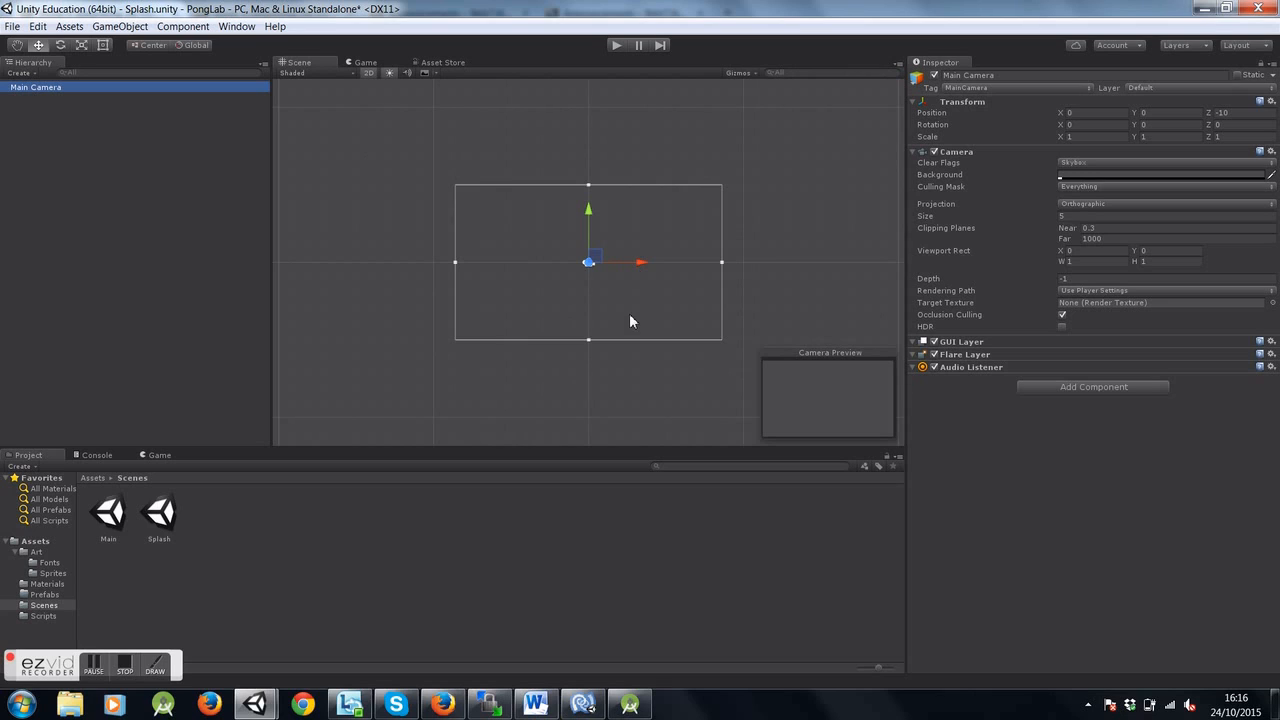
Add a UI Text object to the Splash scene
right_click(191, 159)
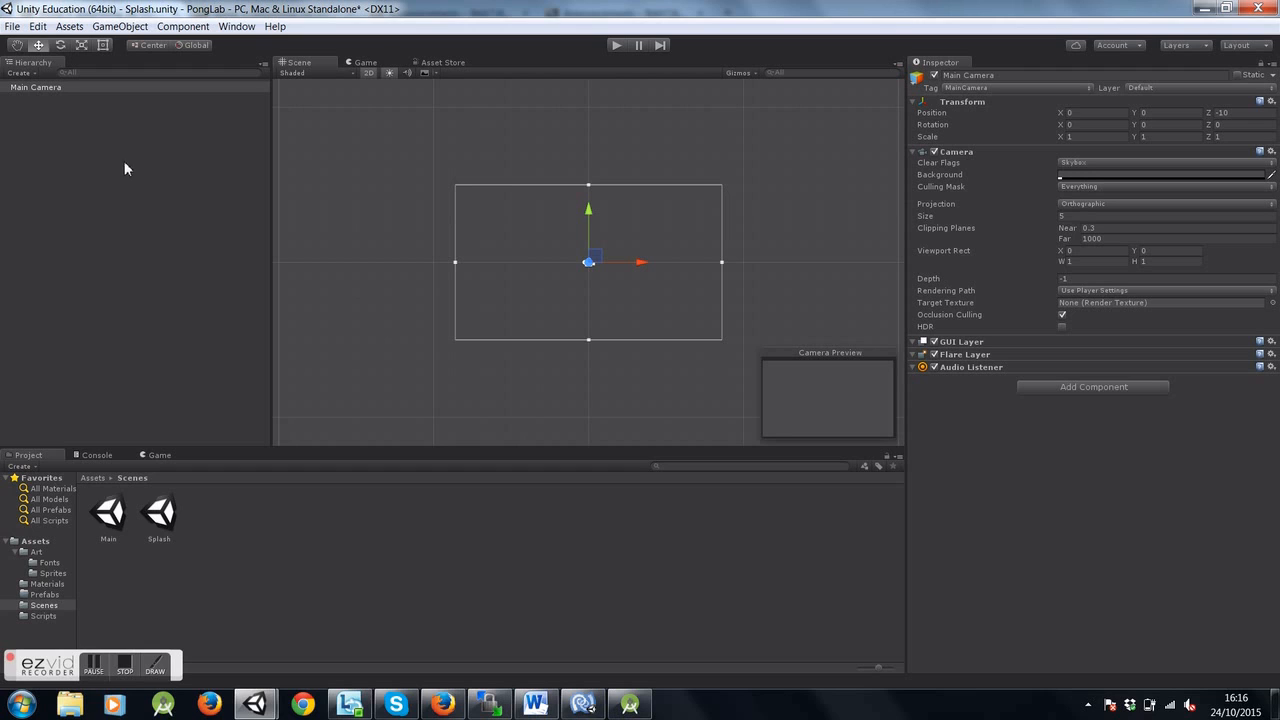
left_click(114, 27)
mouse_move(167, 147)
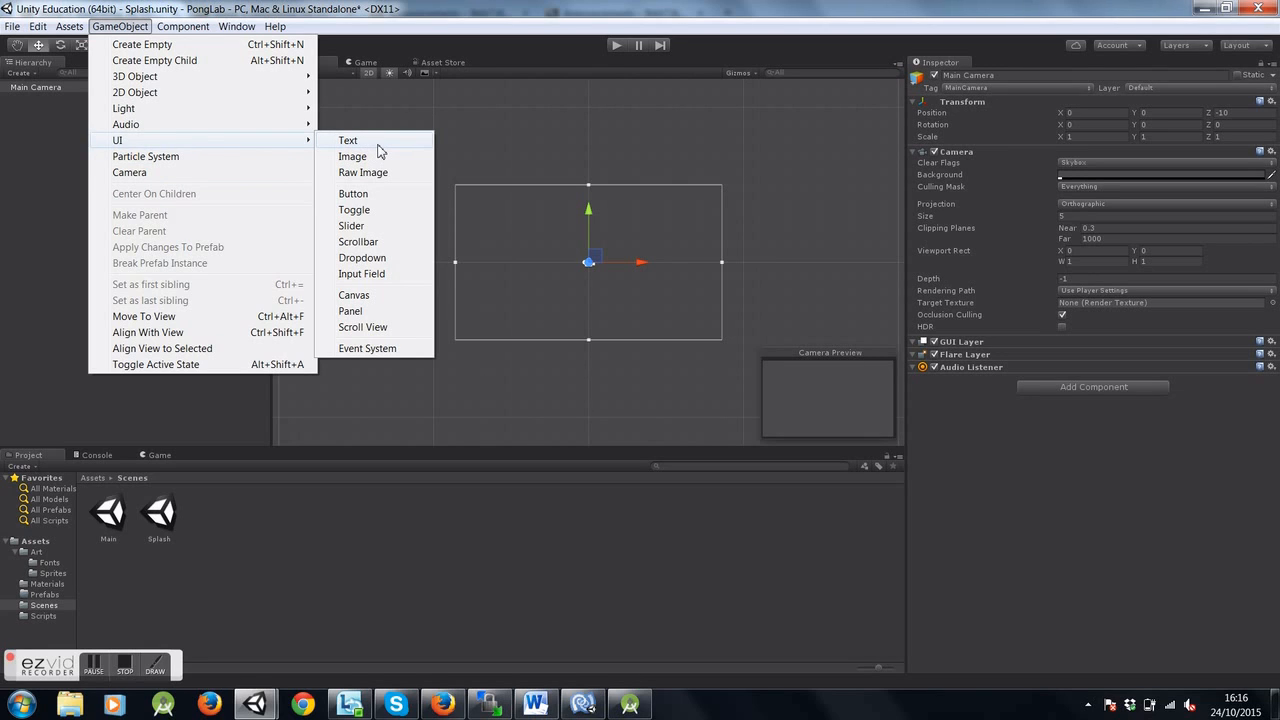
left_click(379, 148)
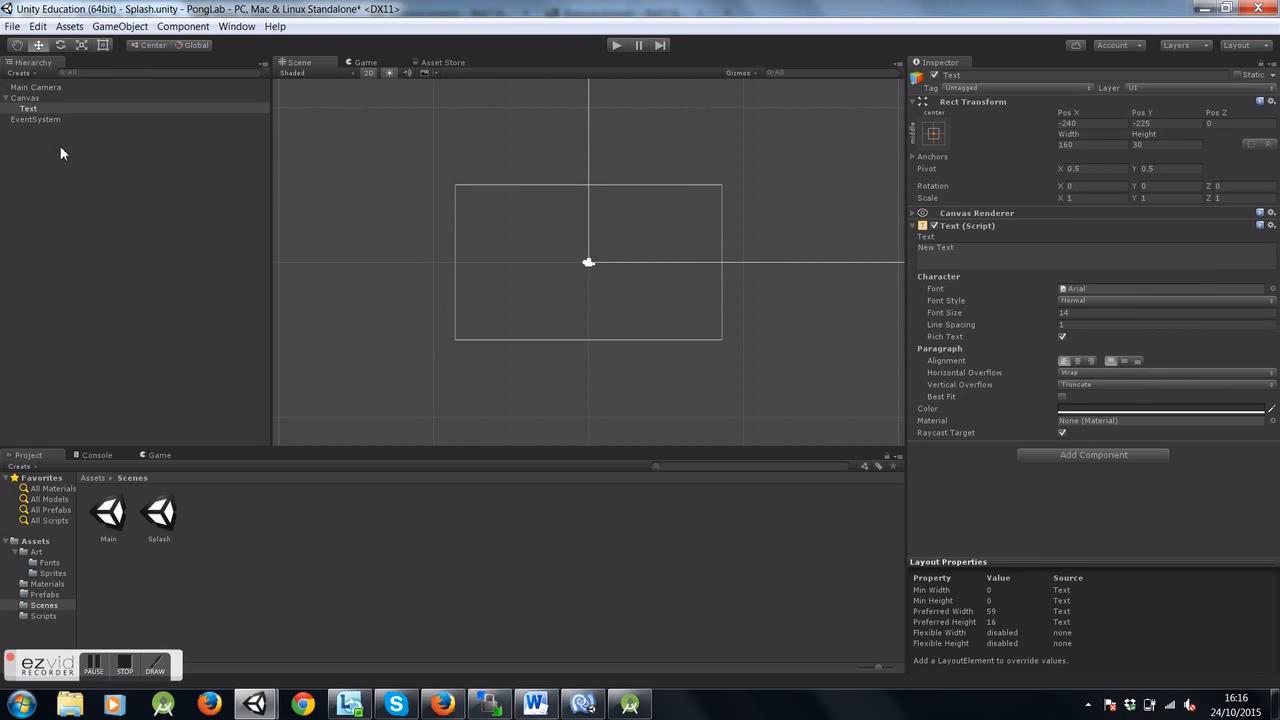
Rename the Canvas object as UI
right_click(37, 100)
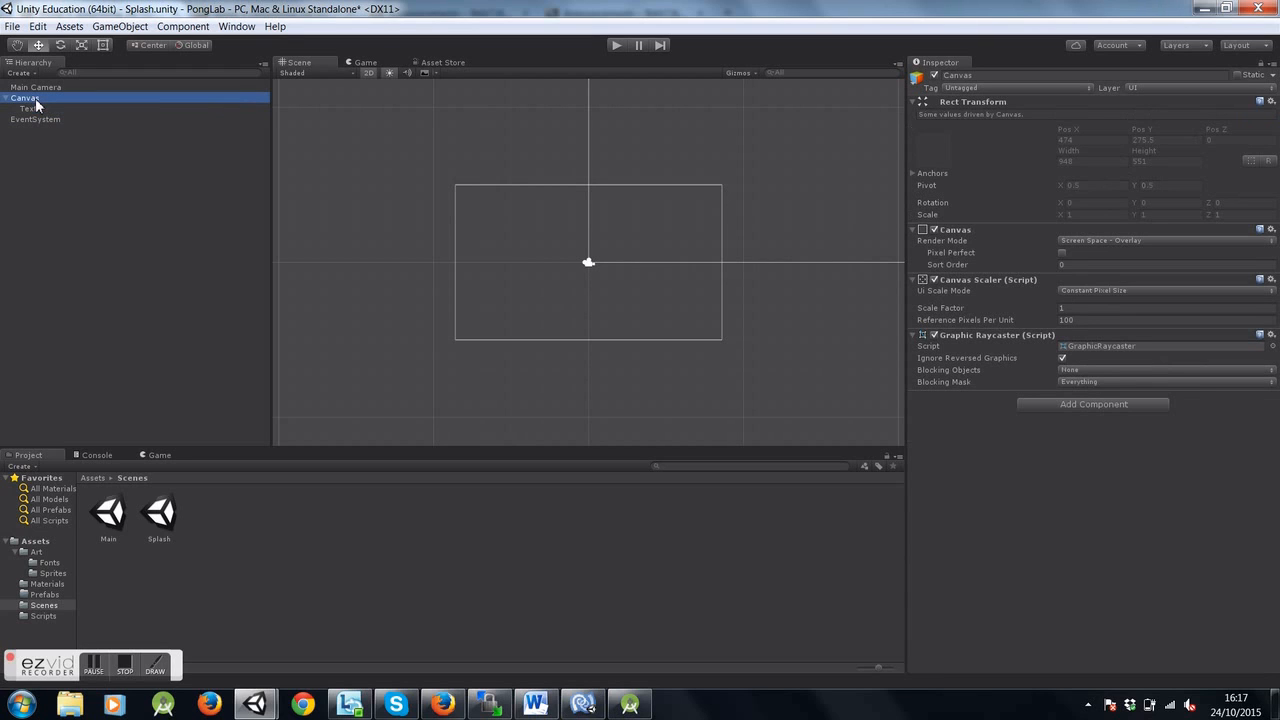
left_click(83, 146)
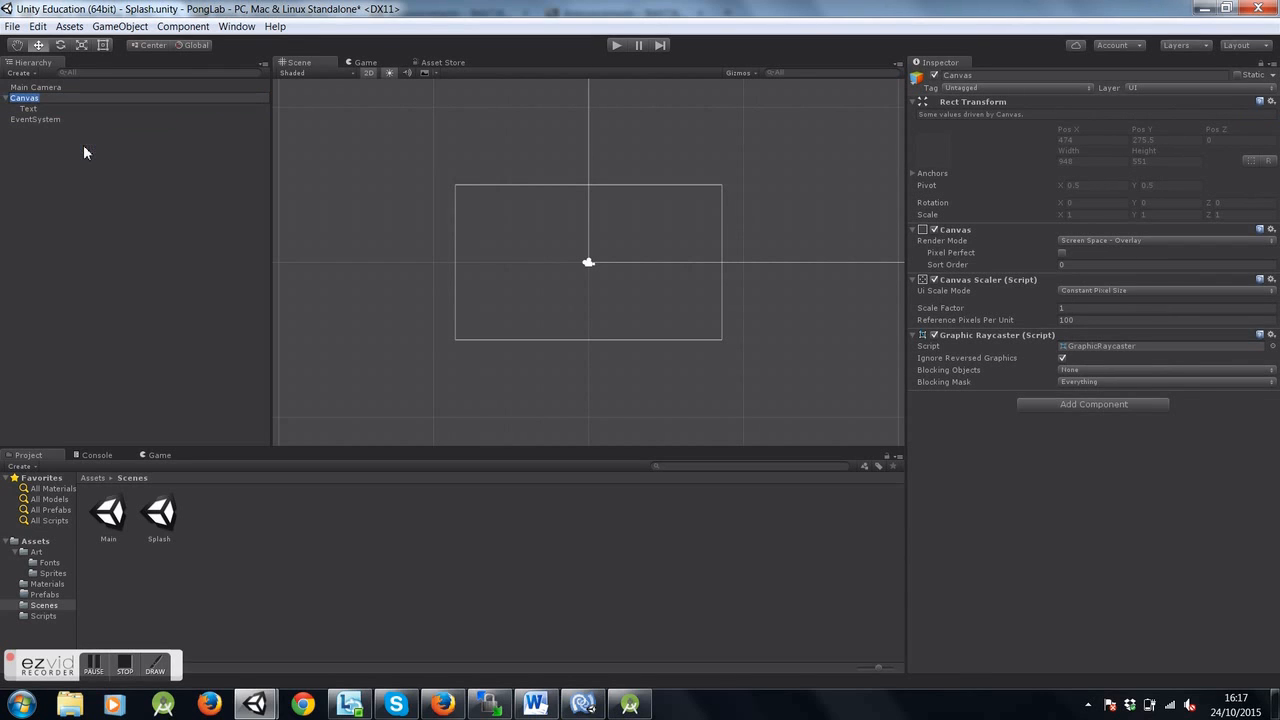
key("BackSpace")
type("UI")
Rename the Text object under UI as Start
left_click(42, 110)
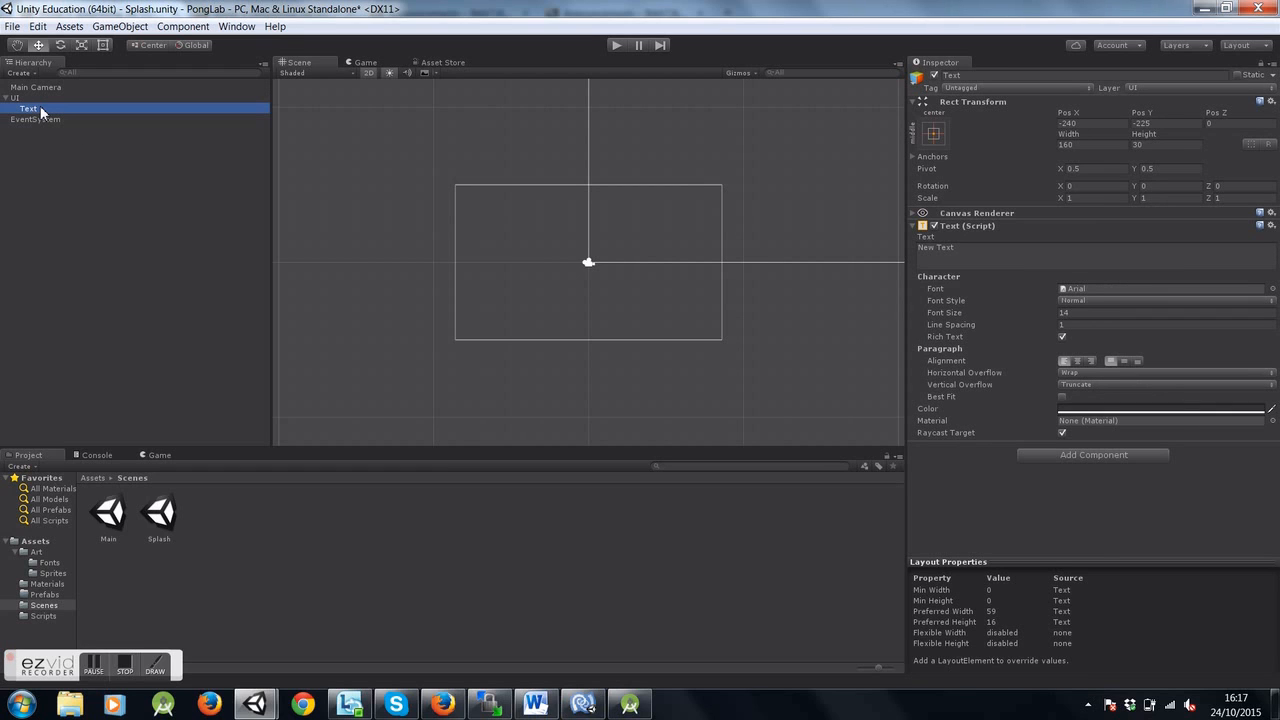
right_click(42, 112)
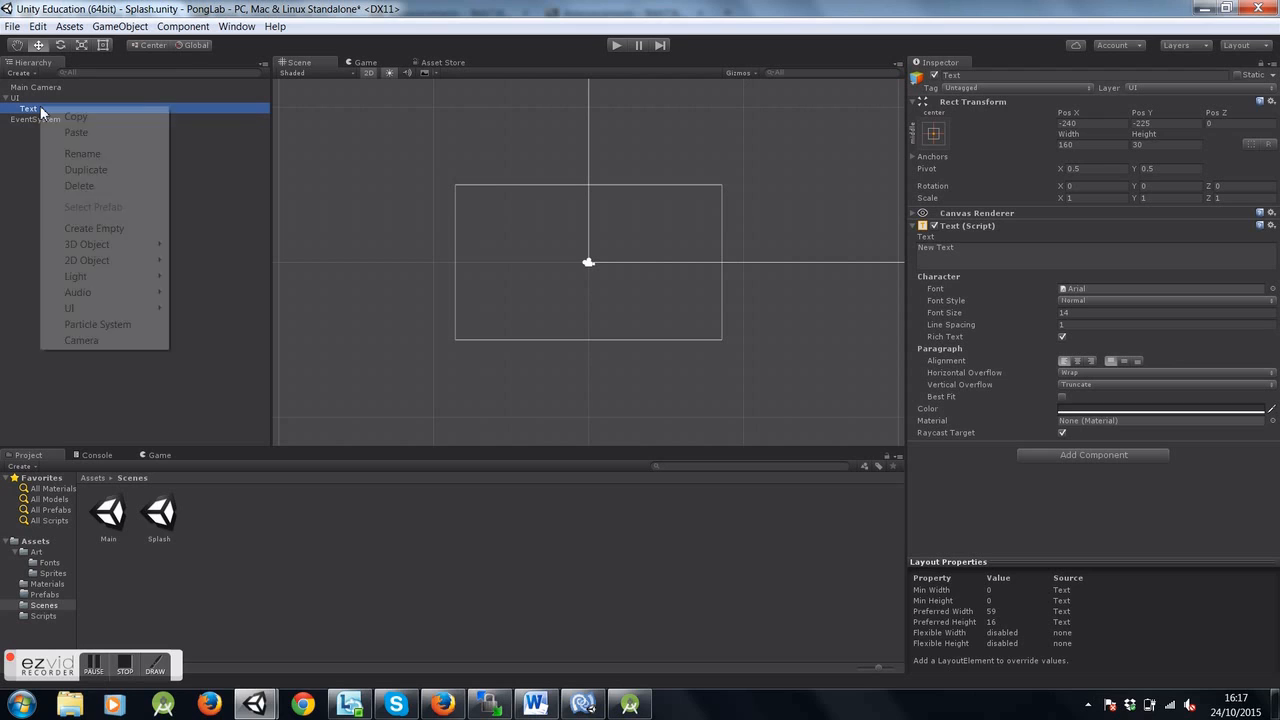
left_click(99, 157)
type("Start")
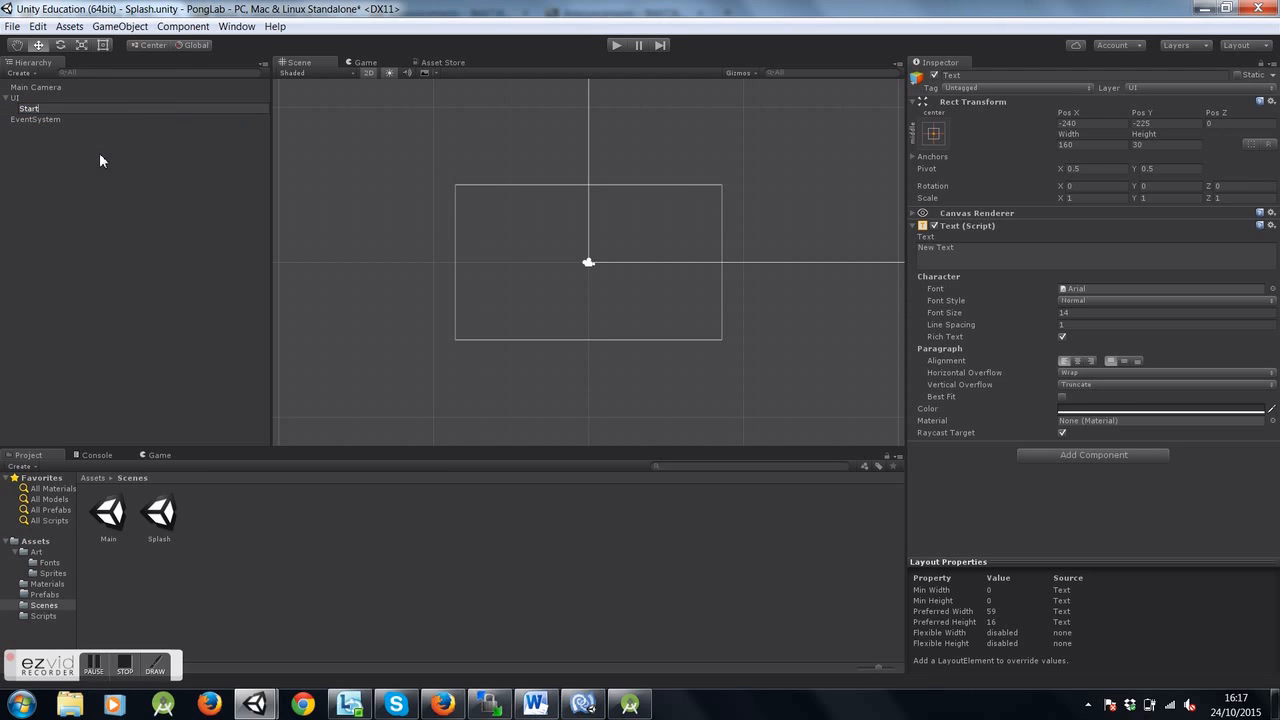
key("Return")
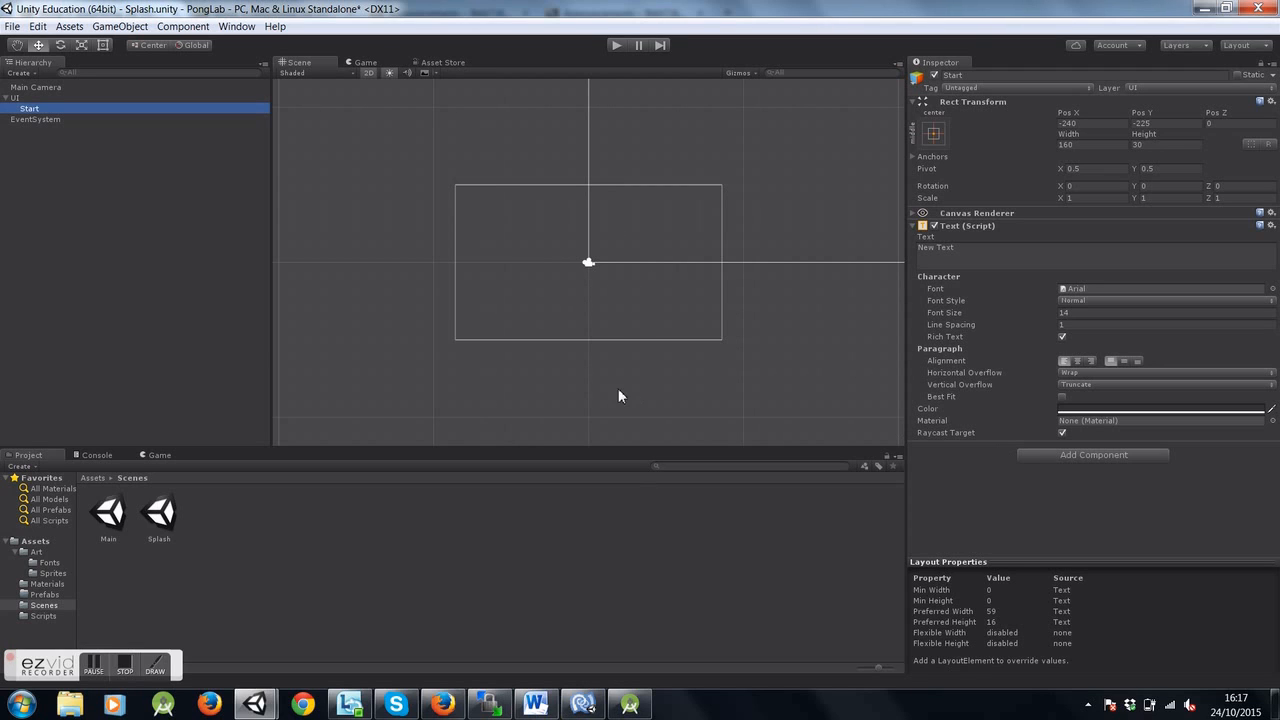
Move the Start text to the horizontal centre of the canvas's upper half, at about X -1, Y 98
left_click(360, 63)
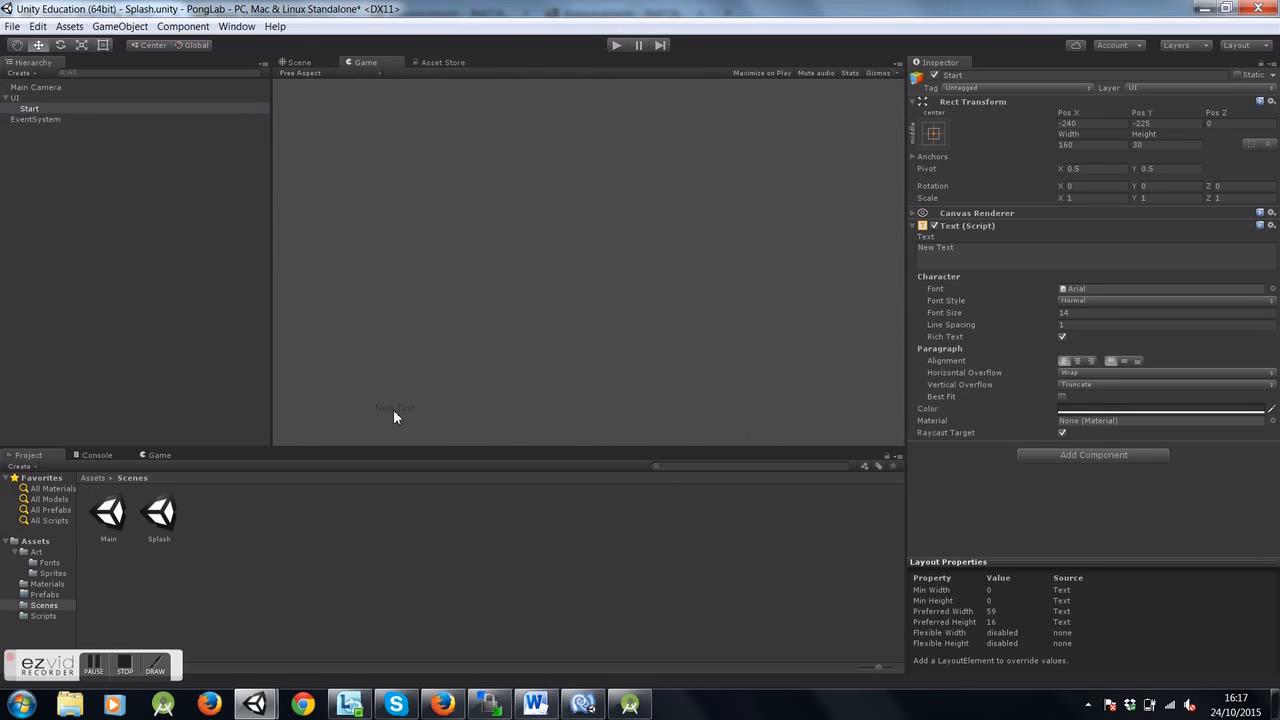
left_click(298, 64)
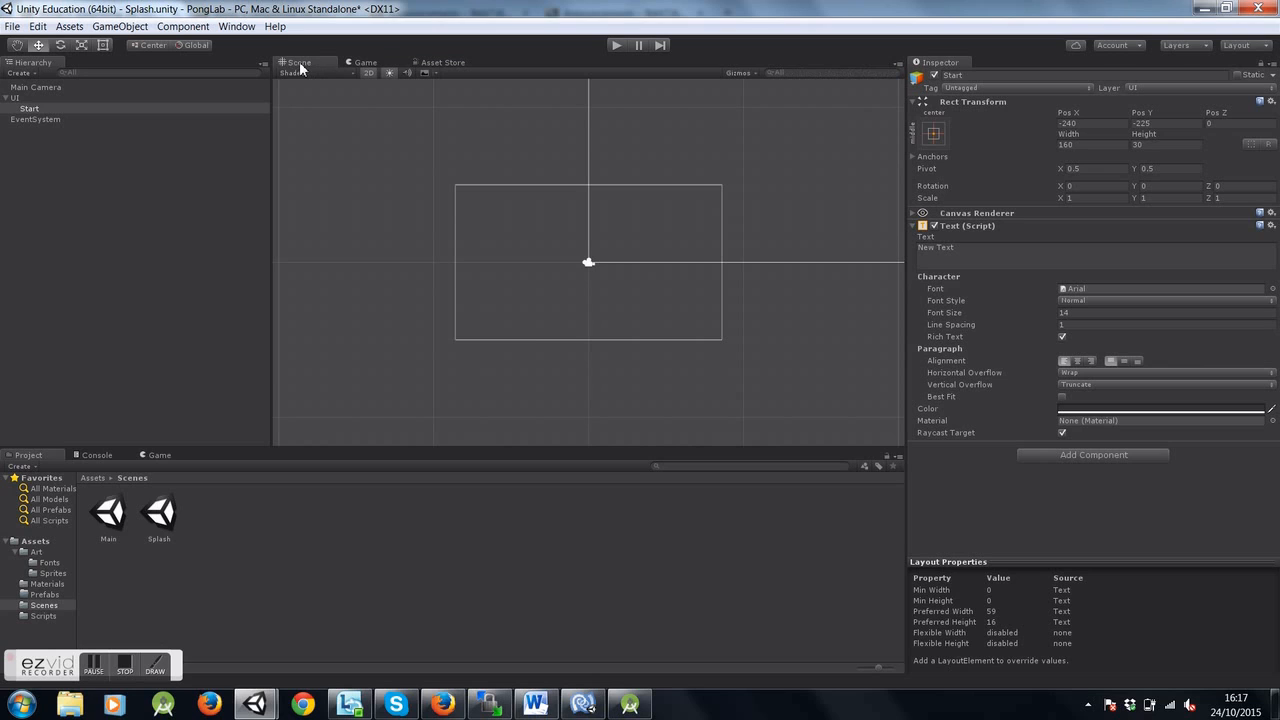
right_click_drag(577, 362, 605, 39, "alt")
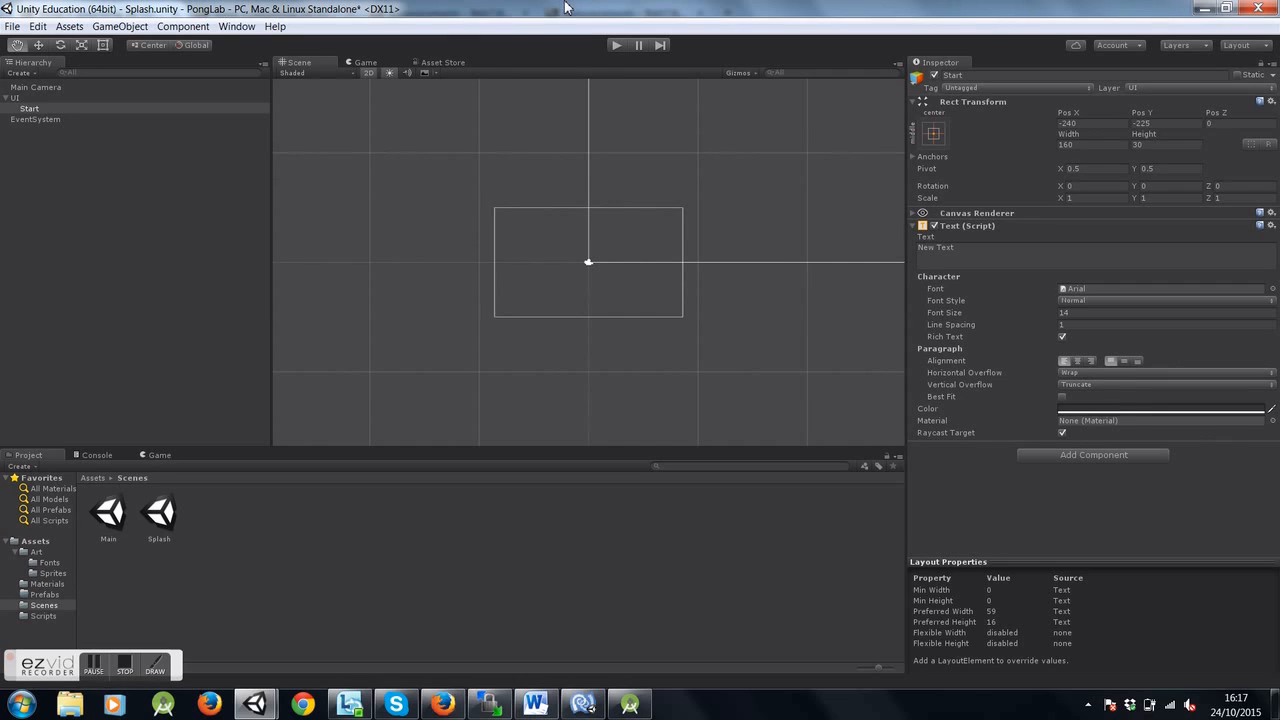
mouse_move(561, 322)
right_mouse_down("alt")
mouse_move(543, 708)
mouse_move(560, 195)
mouse_move(567, 630)
mouse_move(570, 597)
mouse_move(580, 325)
mouse_move(568, 33)
mouse_move(569, 700)
mouse_move(563, 174)
mouse_move(558, 322)
right_mouse_up("alt")
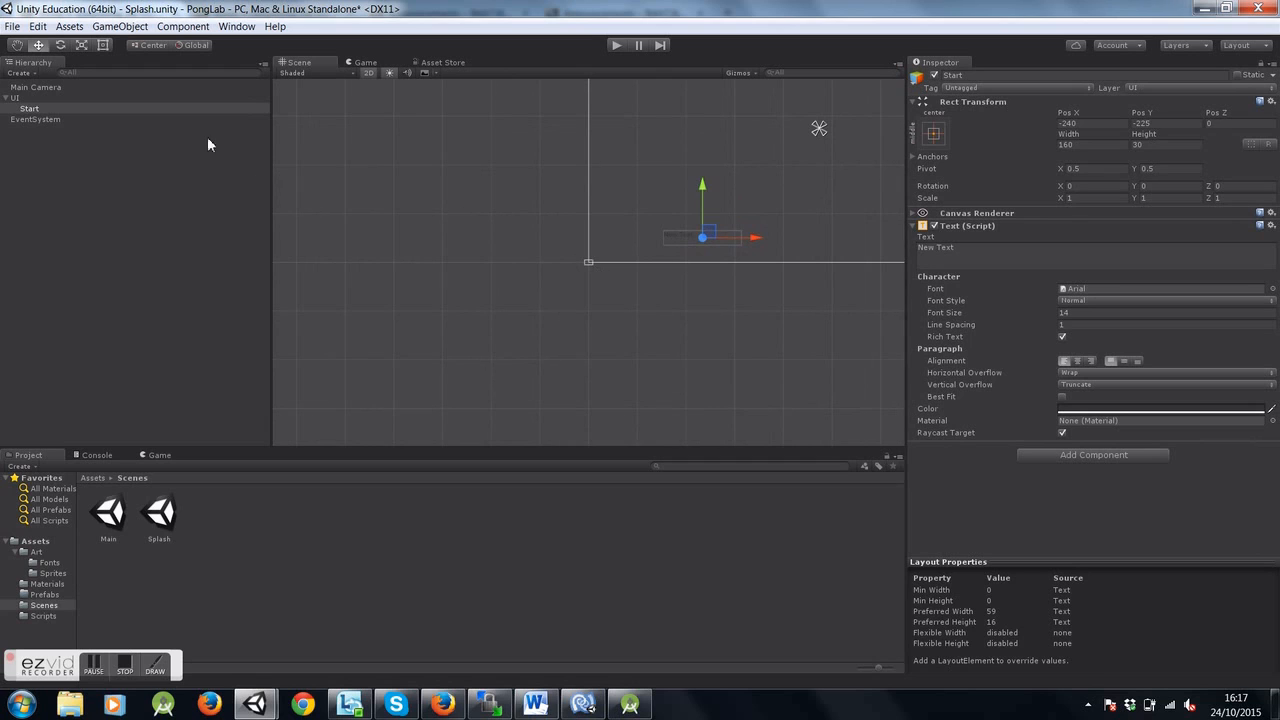
double_click(78, 104)
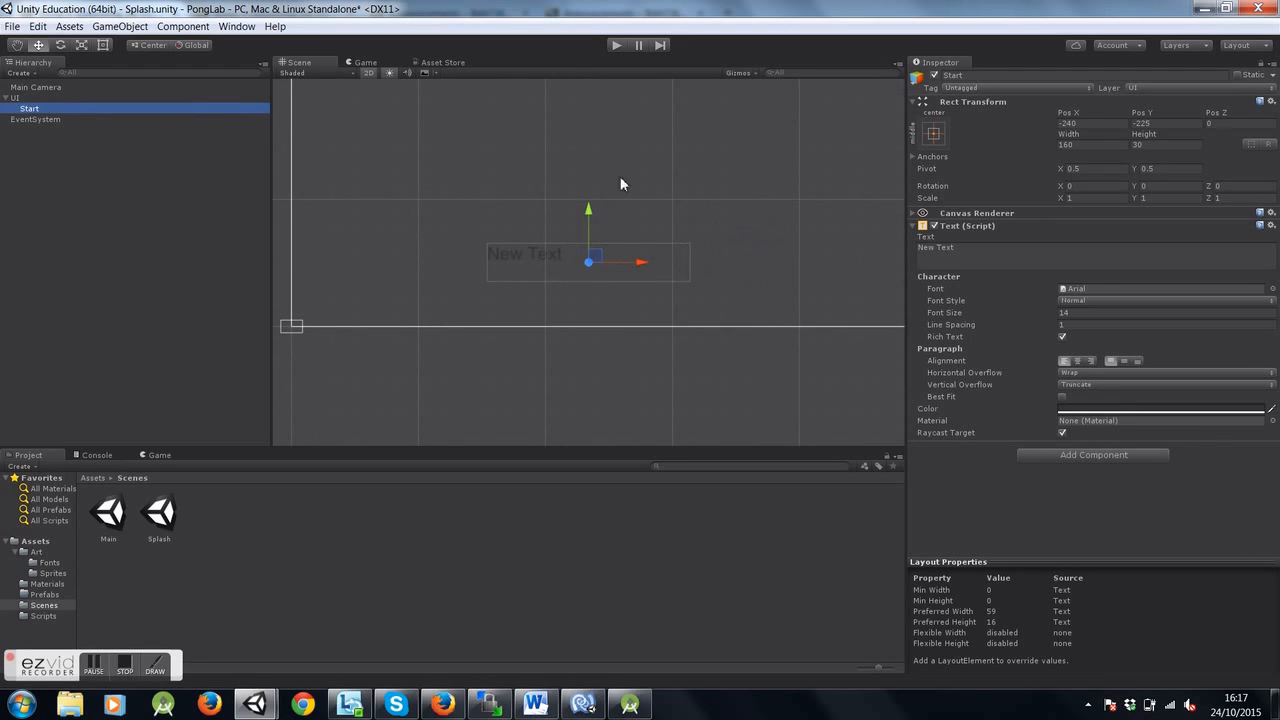
right_click_drag(656, 198, 576, 476, "alt")
left_click_drag(642, 267, 726, 255)
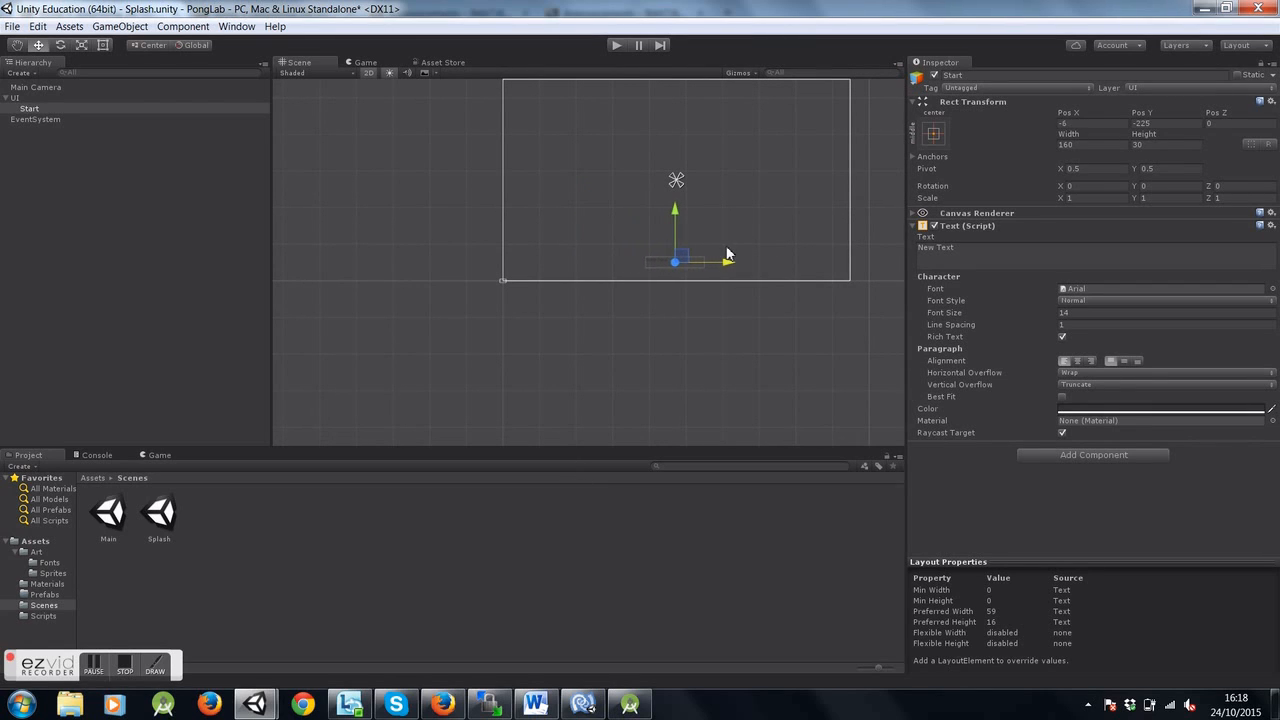
left_click_drag(675, 207, 668, 89)
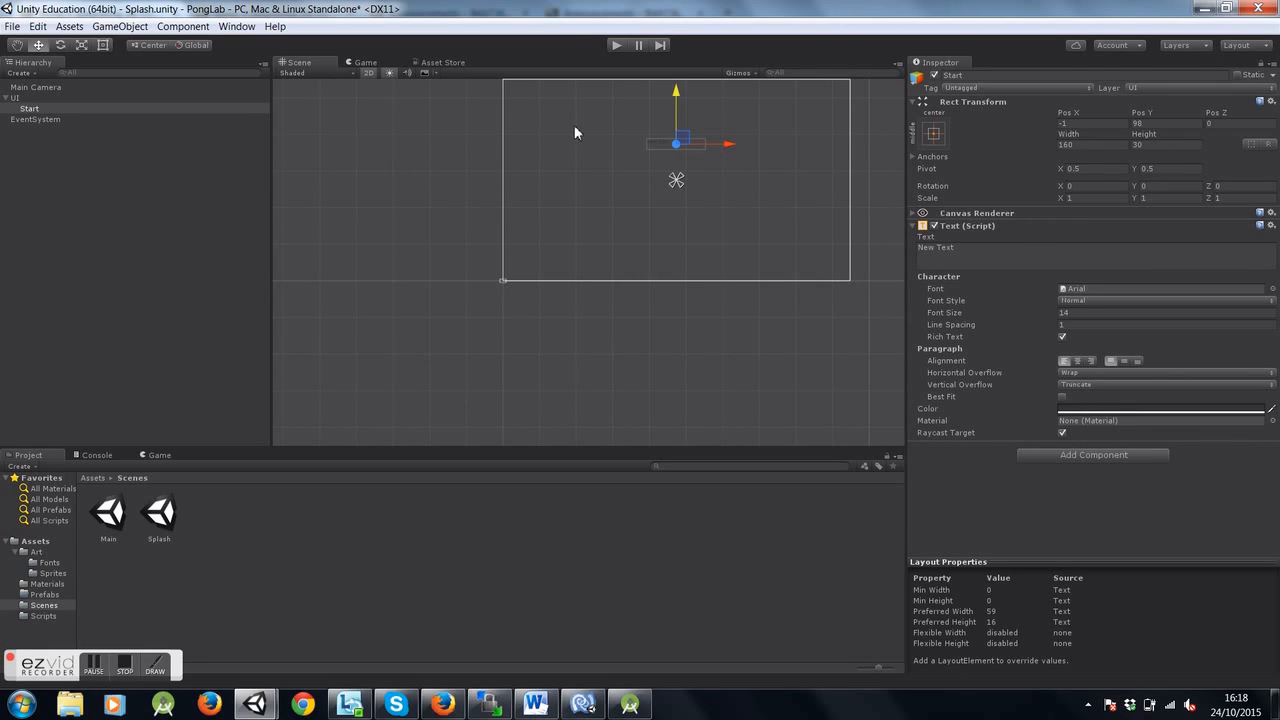
Duplicate the Start text and place the copy above the original in the hierarchy under UI
left_click(40, 108)
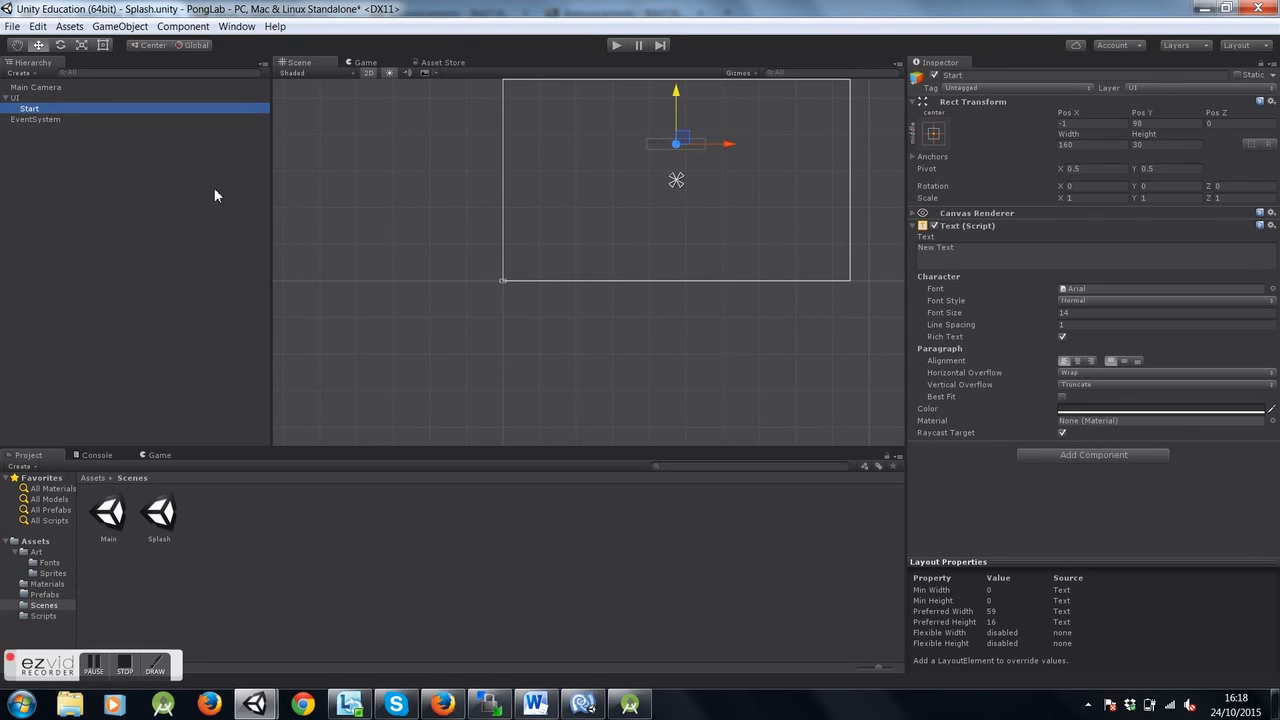
key("ctrl+d")
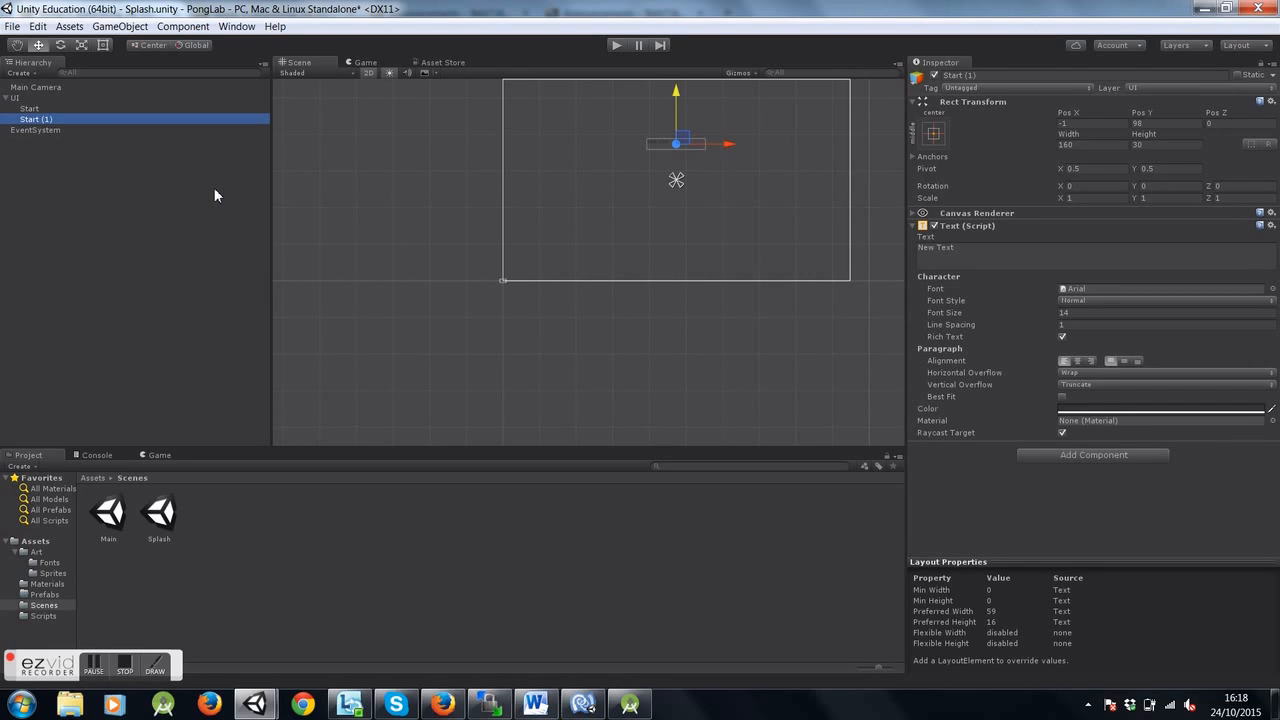
left_click_drag(43, 124, 41, 113)
left_click_drag(40, 110, 40, 112)
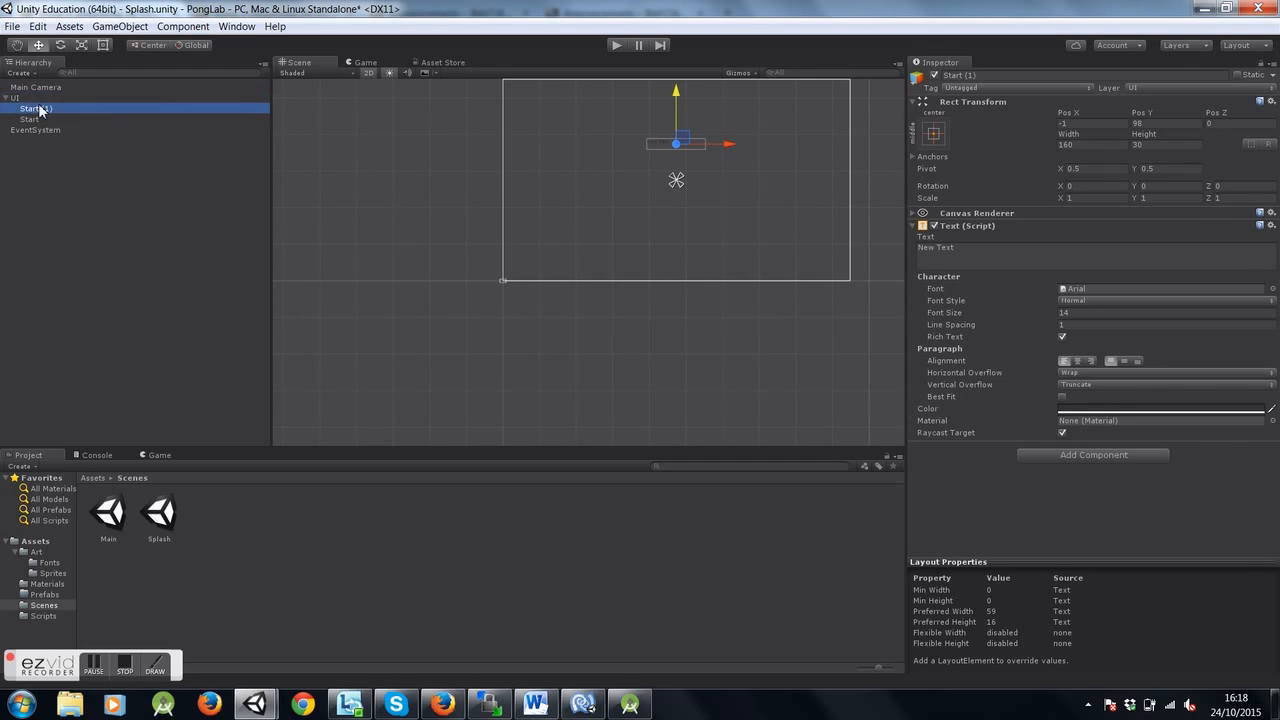
Rename the duplicated Start text object as Title
right_click(53, 109)
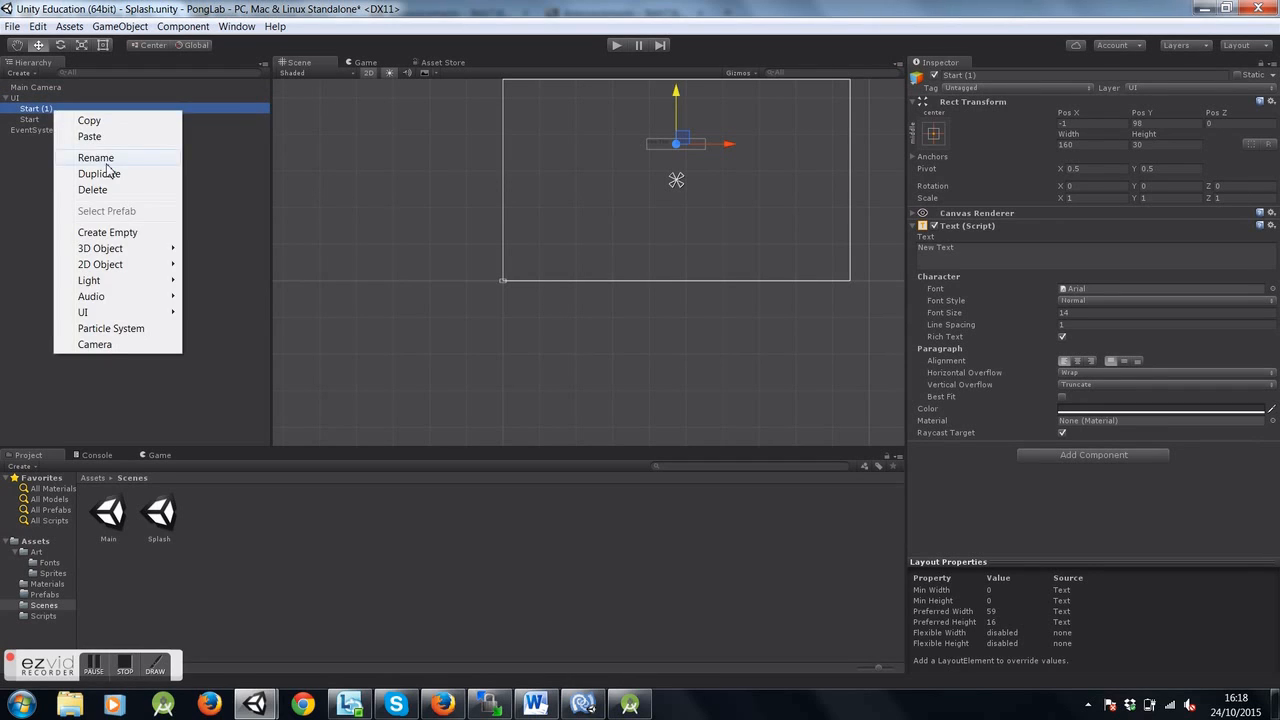
left_click(105, 155)
type("Tit")
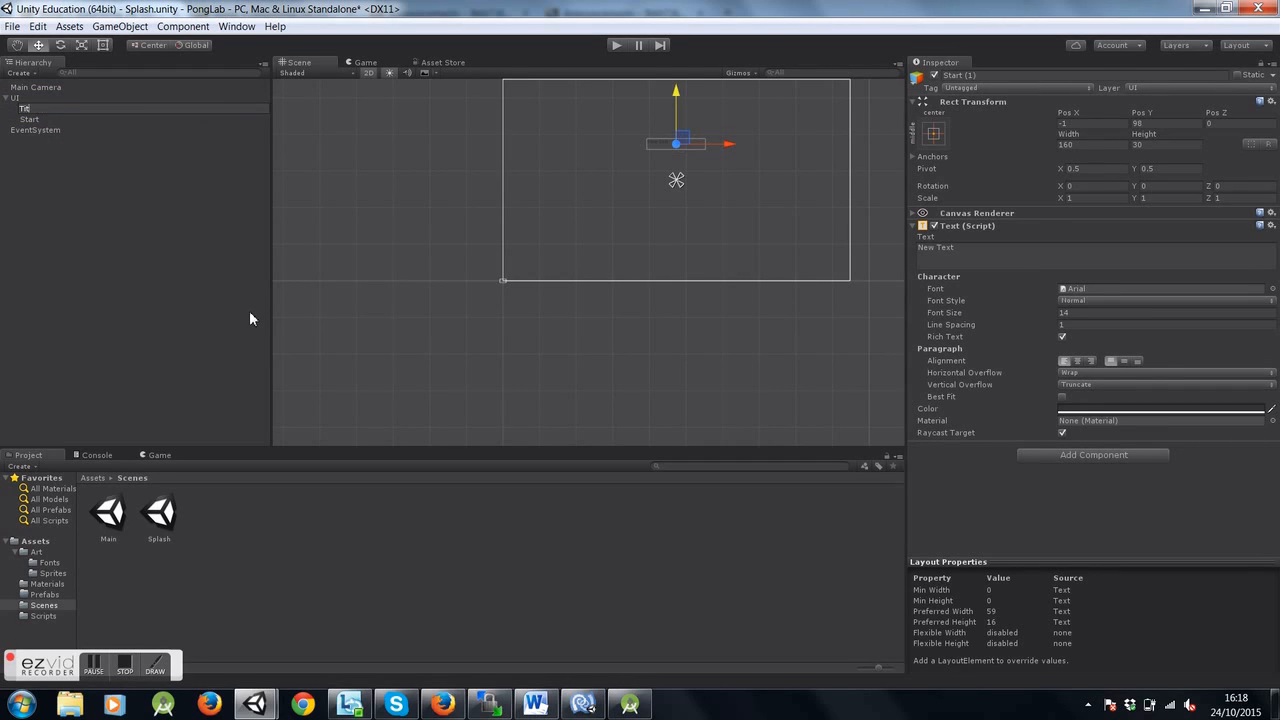
type("le")
key("Return")
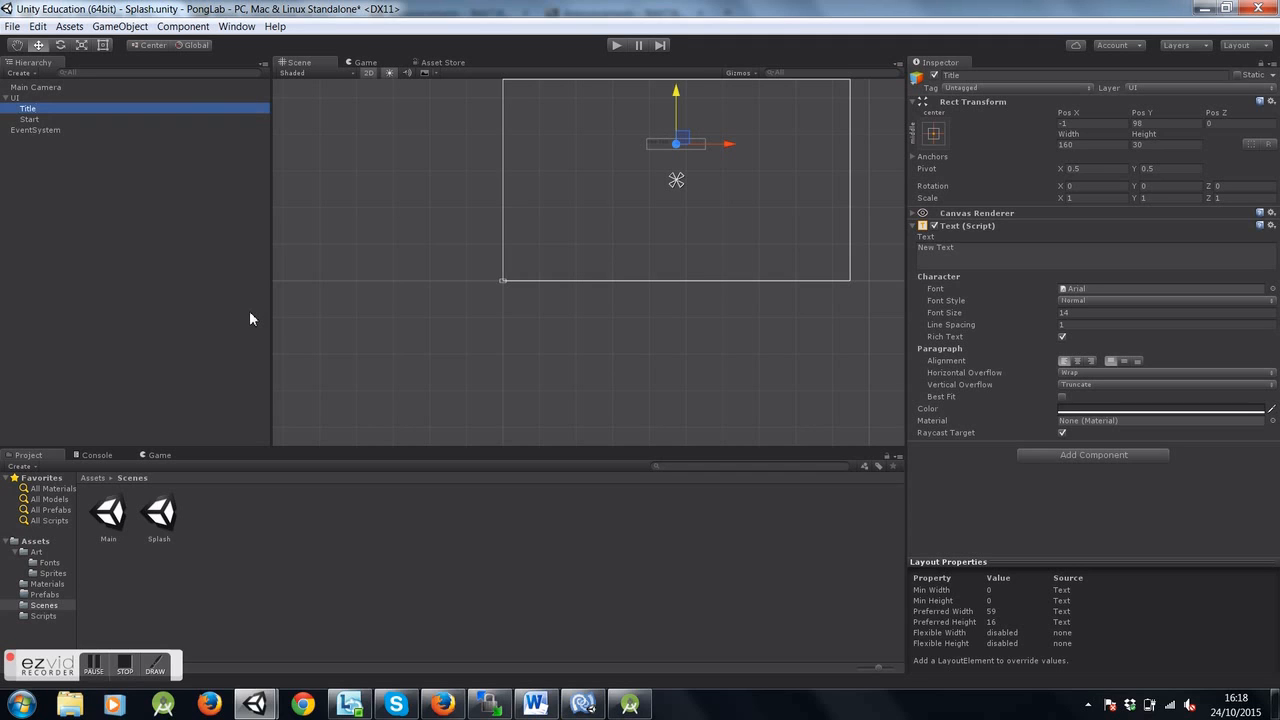
Move the Title text above the Start text to about Y 142 and set its text to "Pongish"
left_click_drag(678, 100, 677, 85)
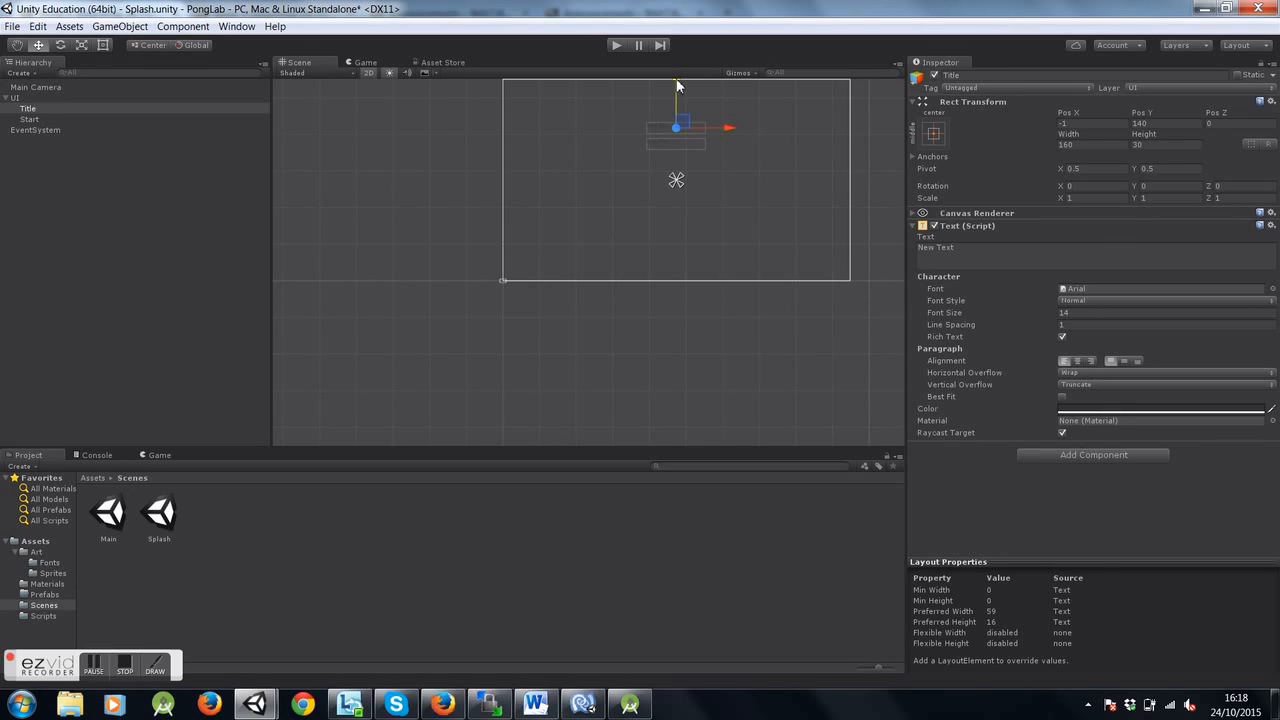
left_click(975, 249)
key("BackSpace")
type("Pongish")
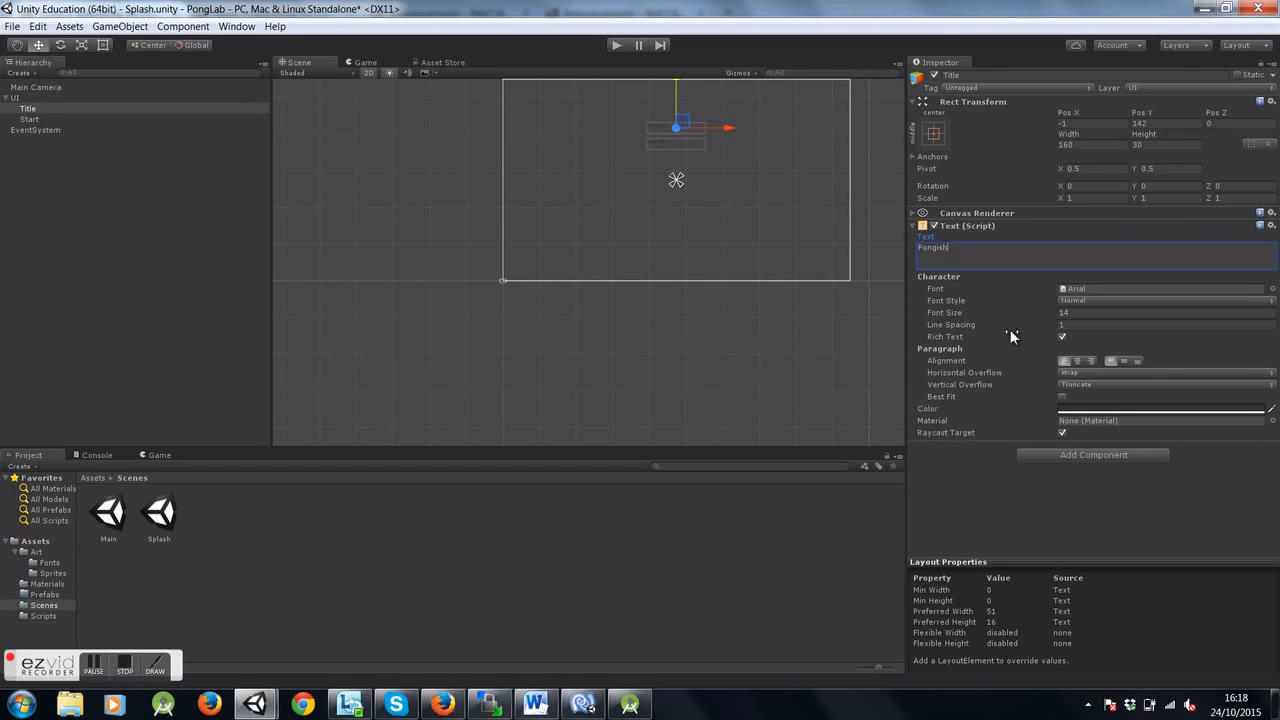
Centre the Title text horizontally and apply the 8-BIT WONDER font from Art > Fonts
left_click(1102, 290)
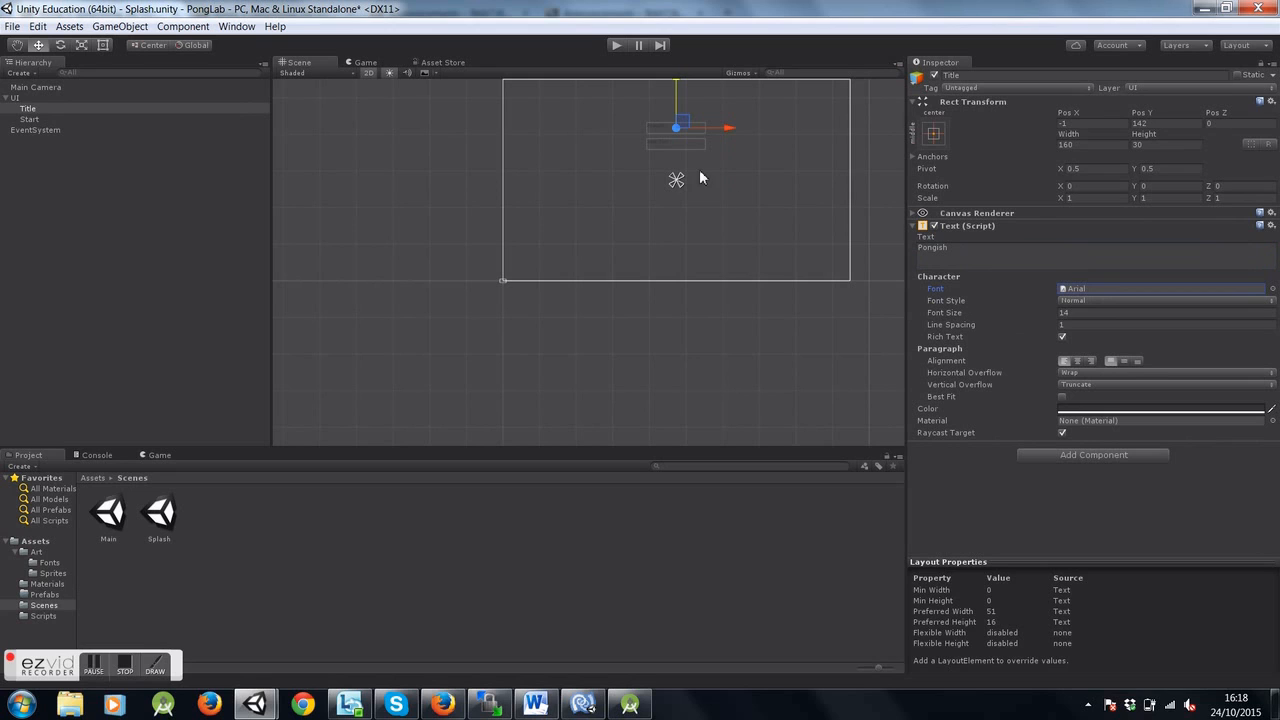
right_click_drag(704, 243, 731, 49, "alt")
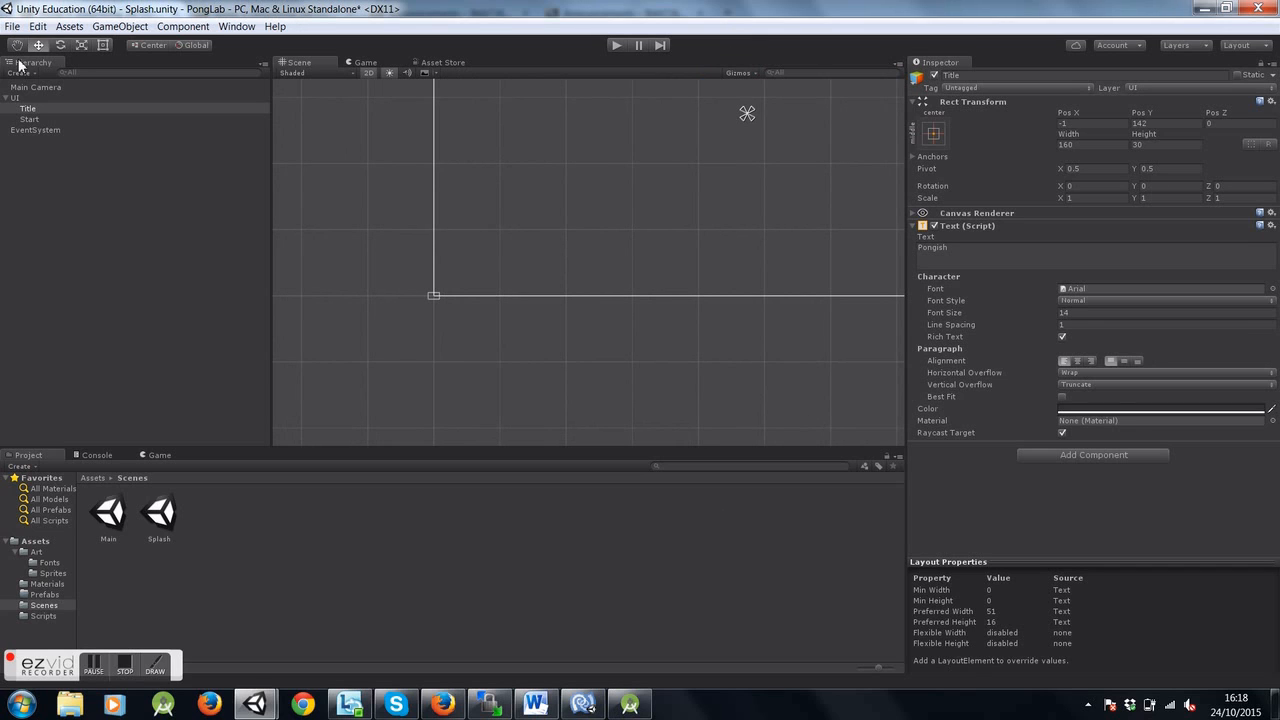
middle_click_drag(660, 212, 488, 407)
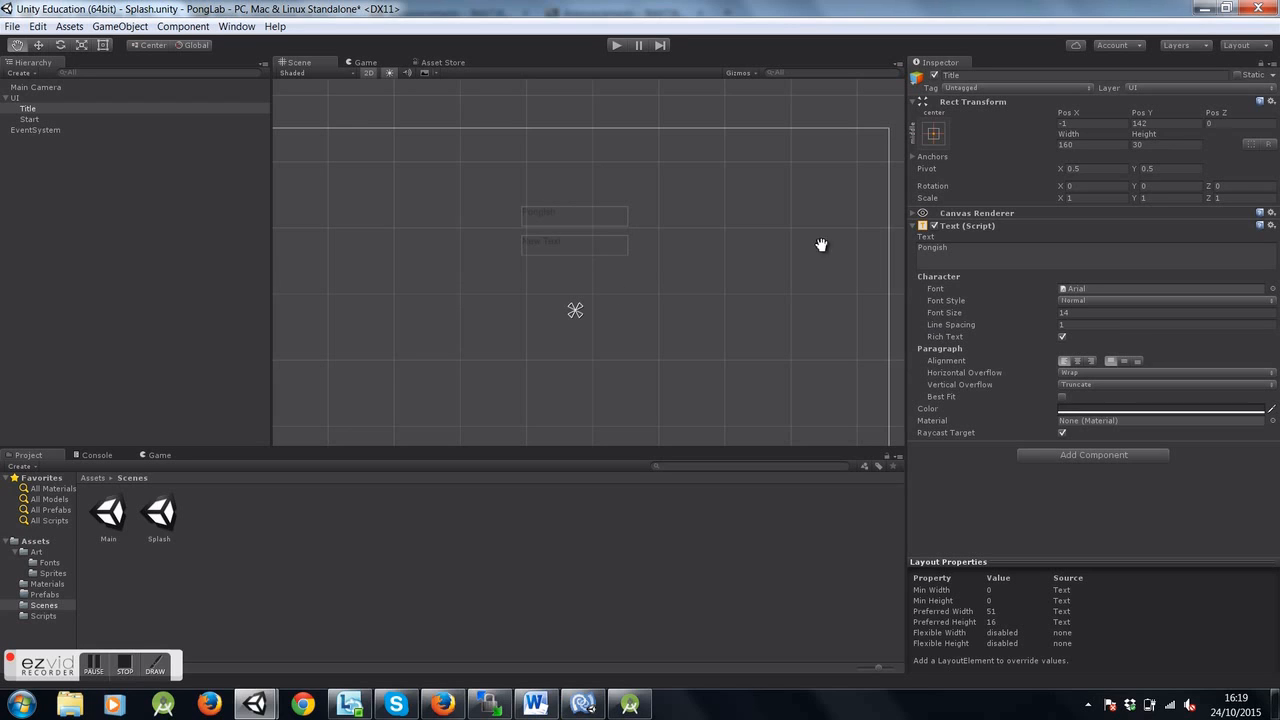
left_click(1078, 362)
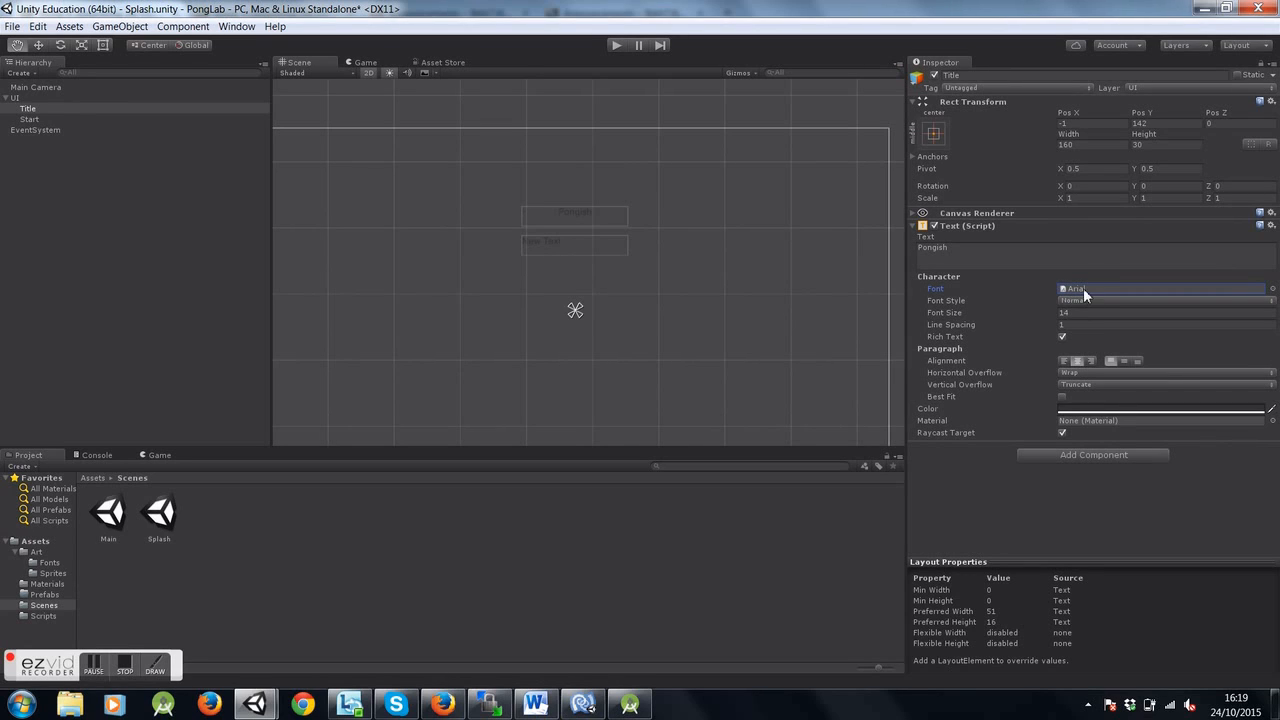
left_click(55, 566)
left_click_drag(110, 515, 1095, 292)
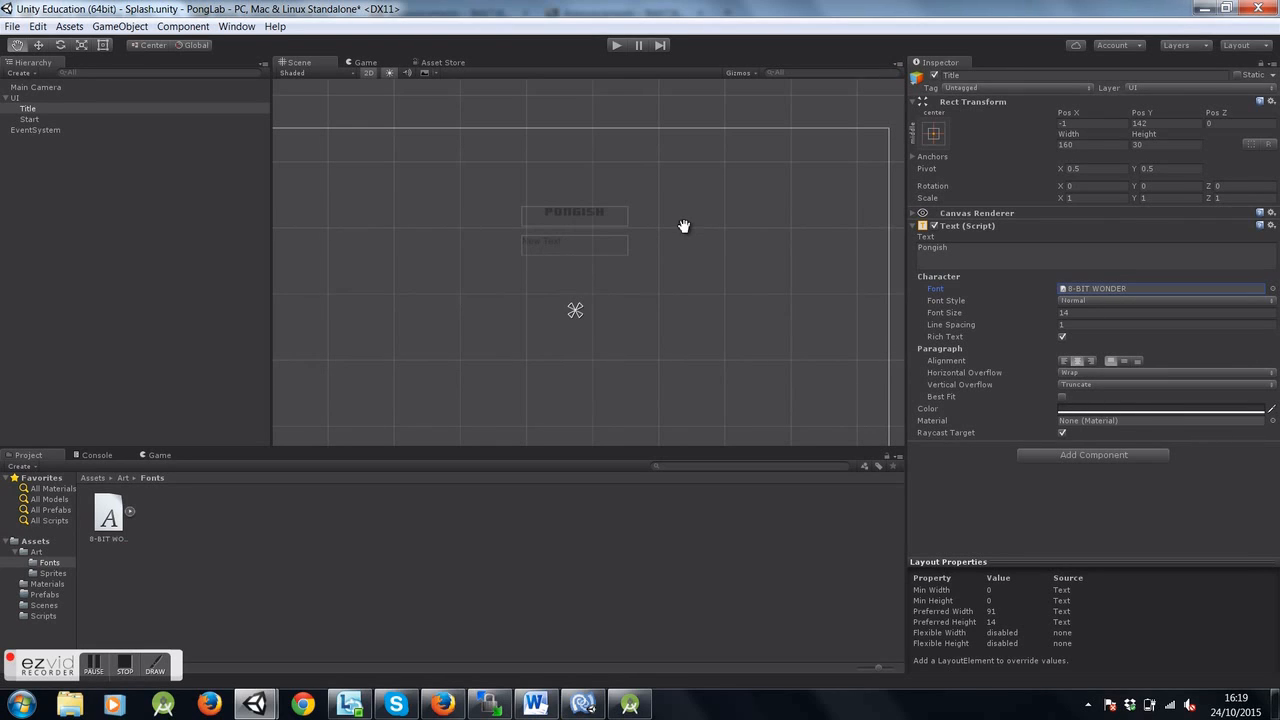
Set the Title text's colour to bright green, about hex 1CF300FF
left_click(1118, 410)
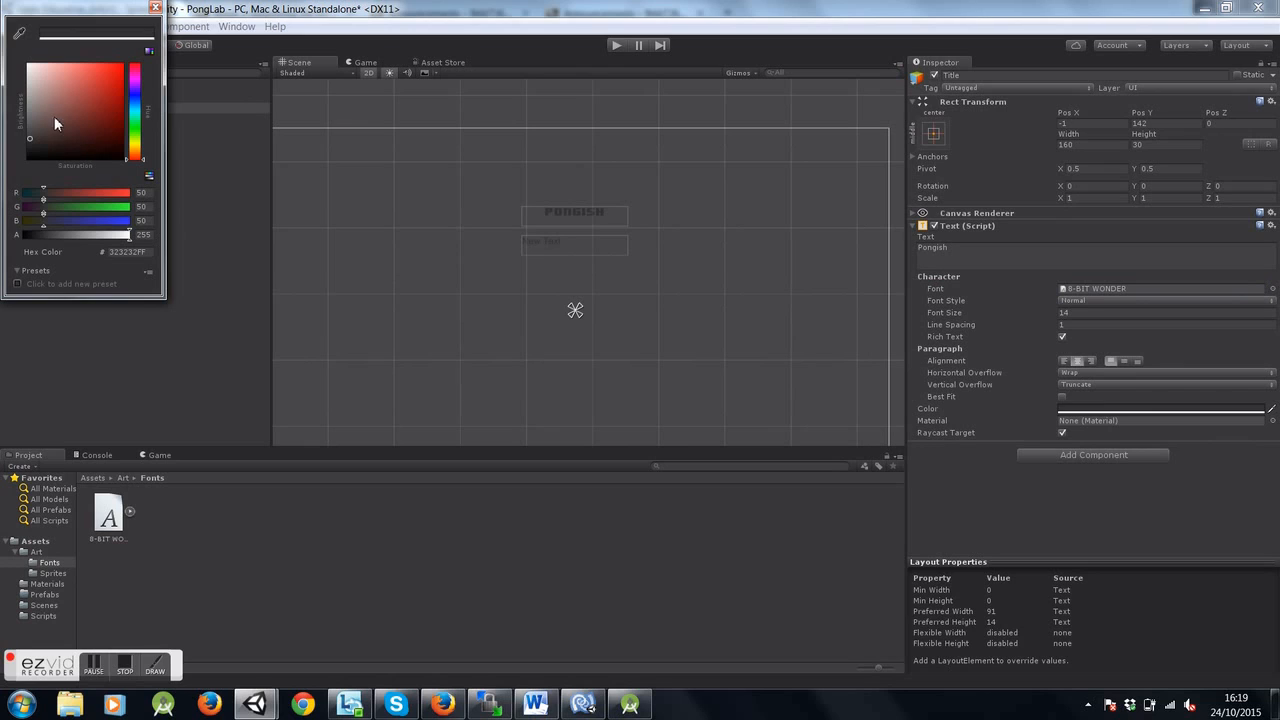
left_click(135, 130)
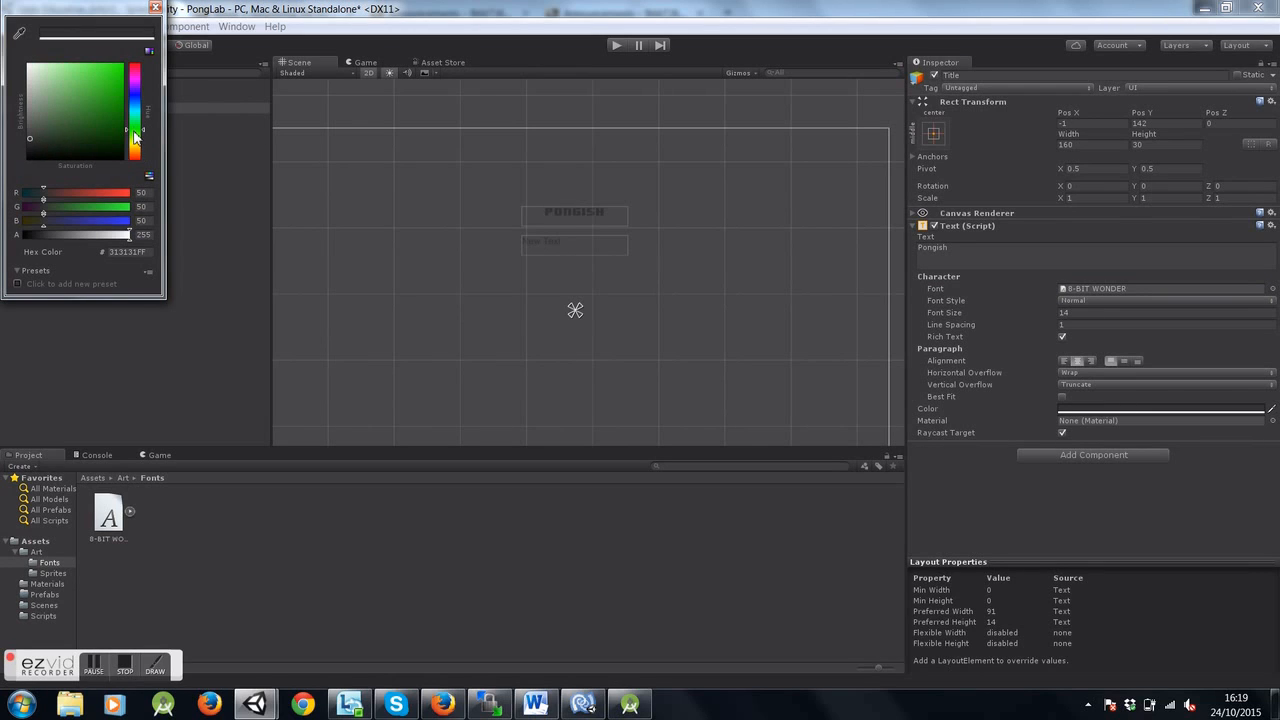
left_click_drag(36, 145, 129, 77)
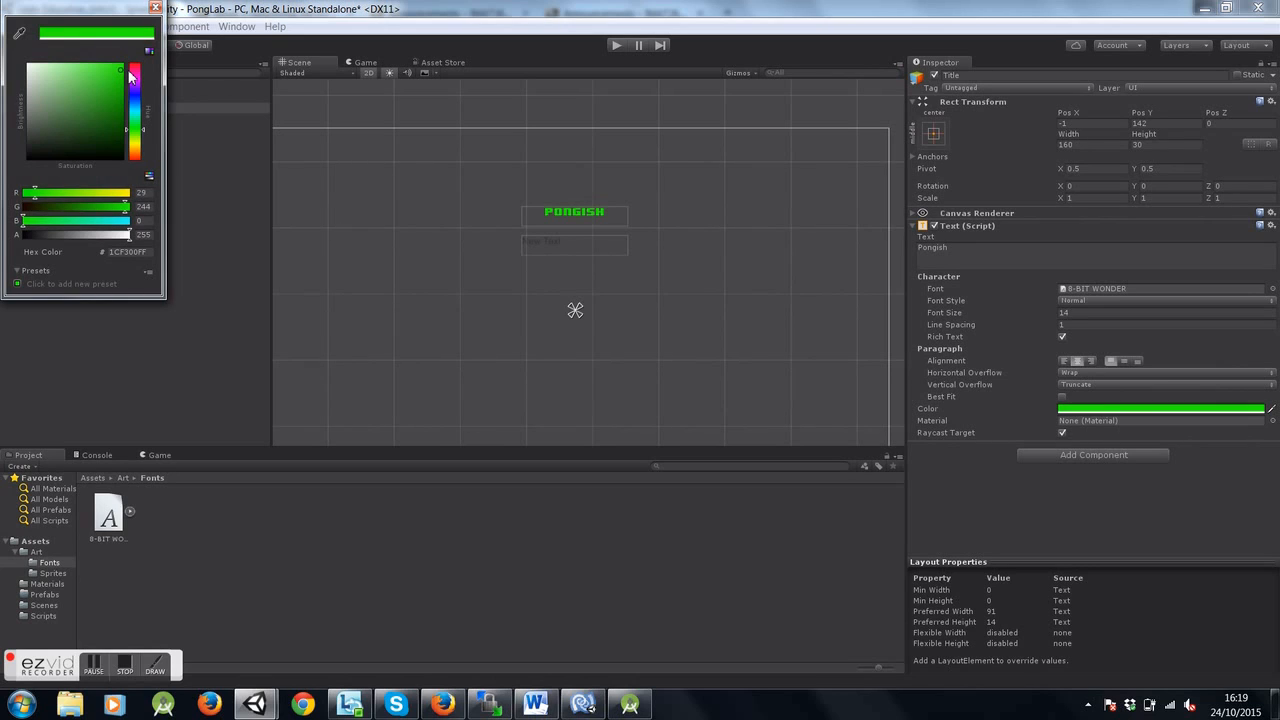
left_click(155, 7)
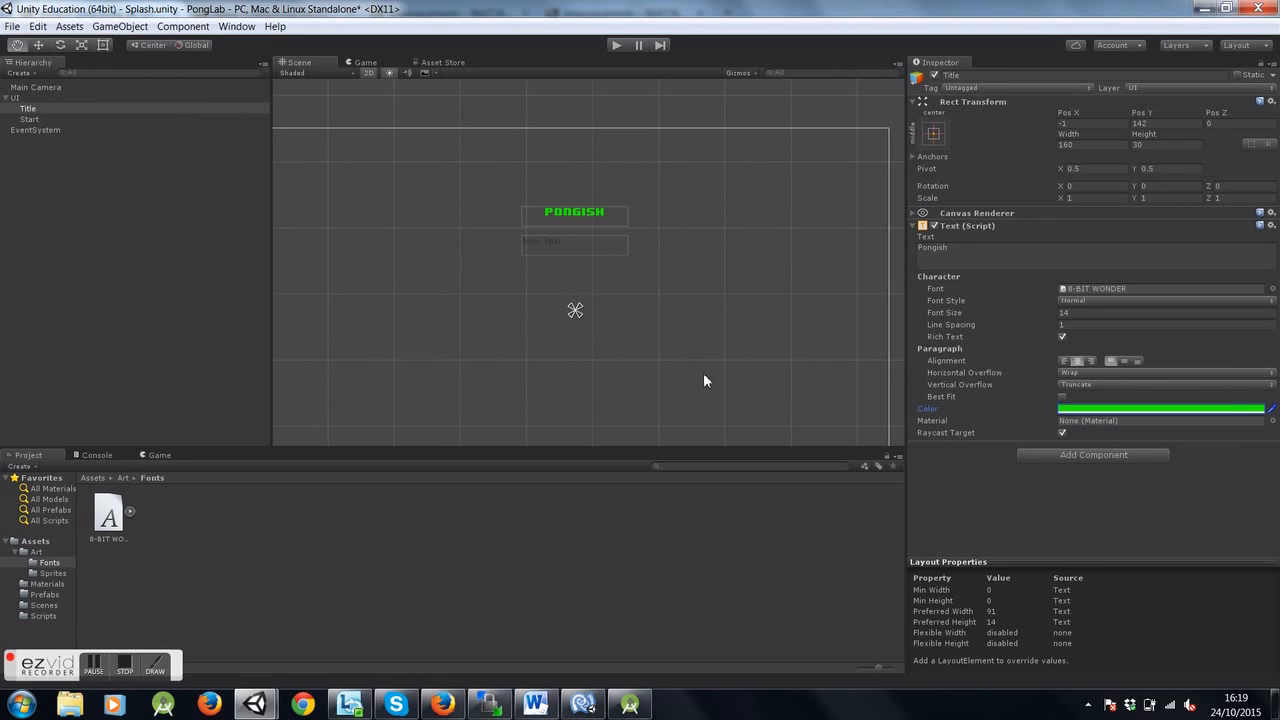
Set the Start object's text to "Start" in the 8-BIT WONDER font with centred horizontal alignment
left_click(45, 121)
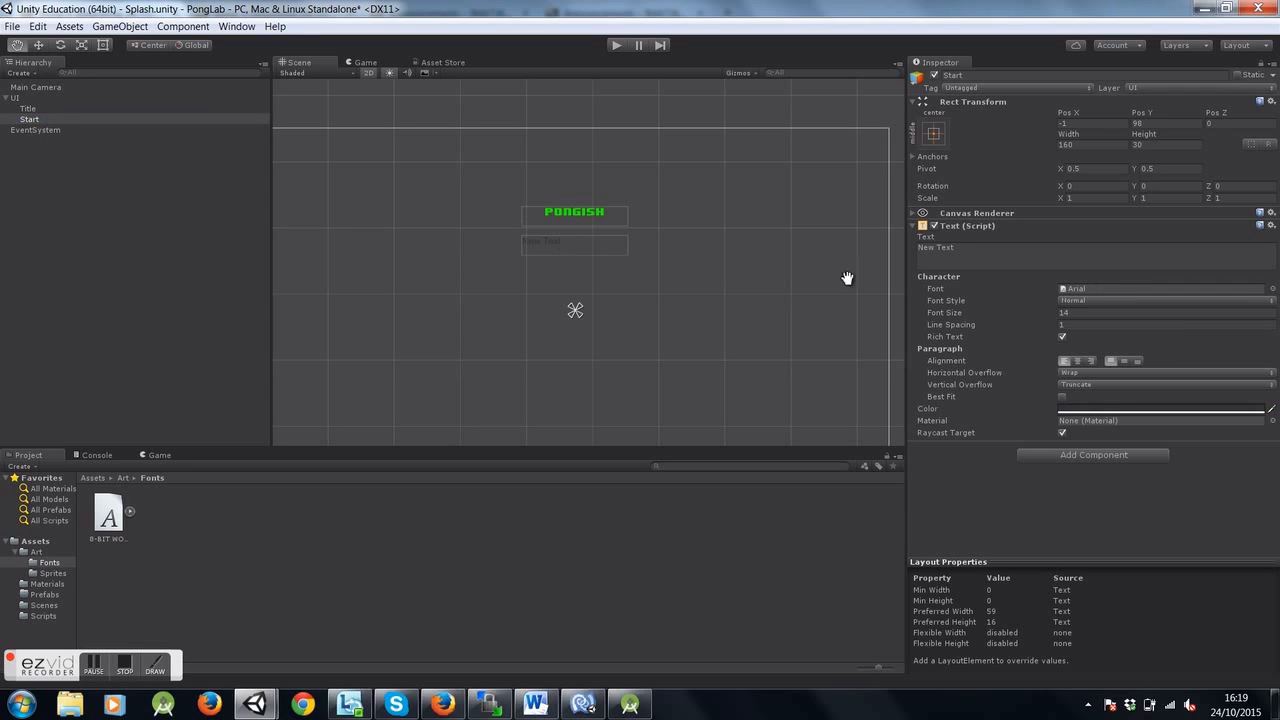
left_click(965, 248)
type("Start")
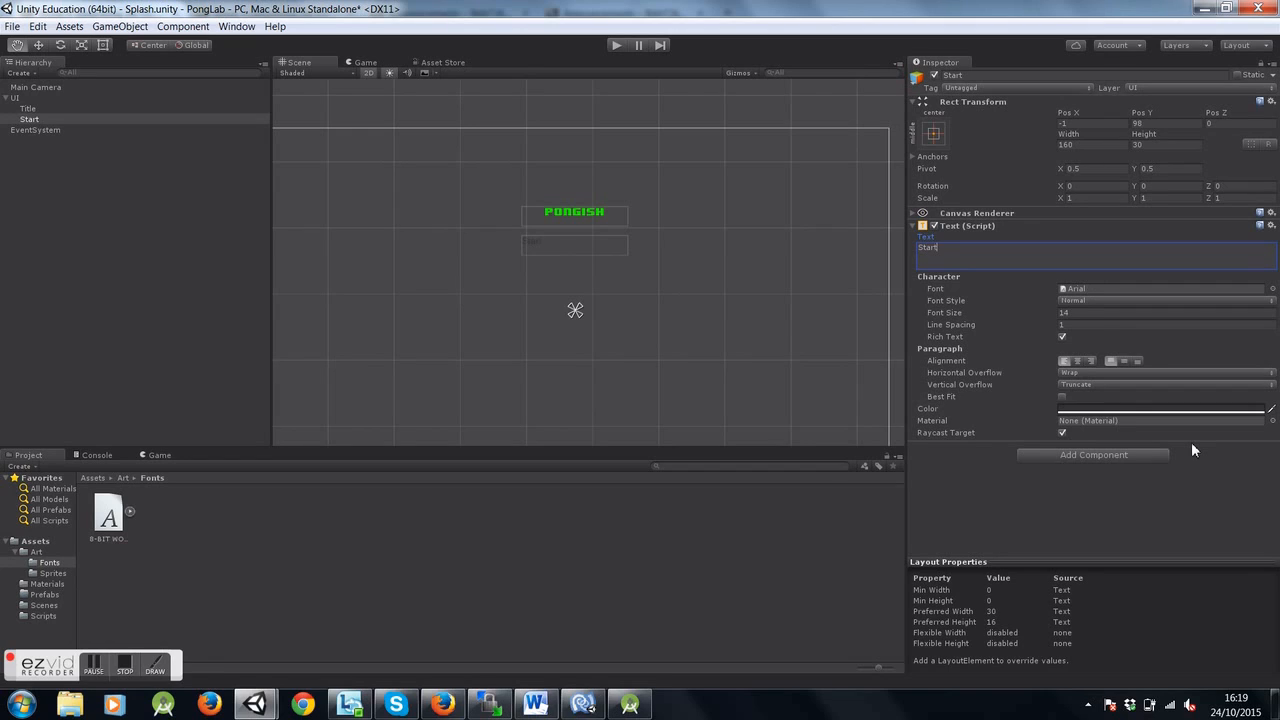
left_click_drag(115, 500, 1082, 297)
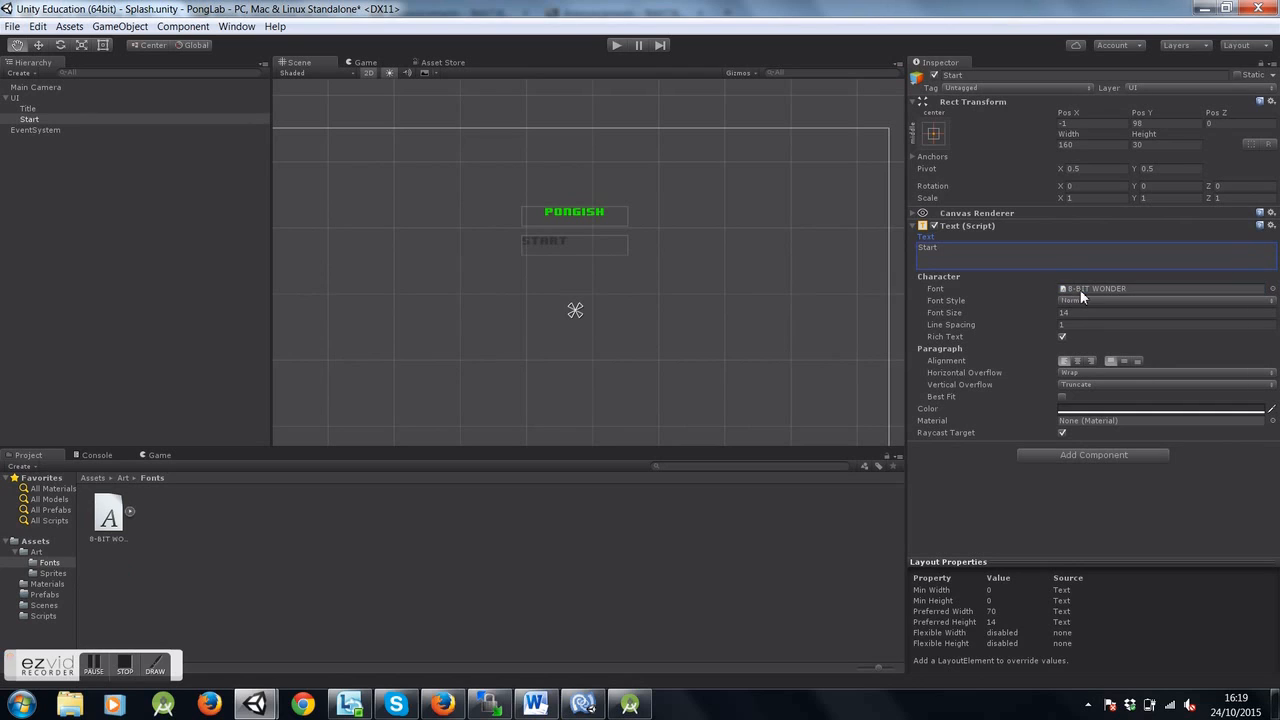
left_click(1077, 361)
Set the Start text's colour to green, about hex 38EA00FF
left_click(1117, 410)
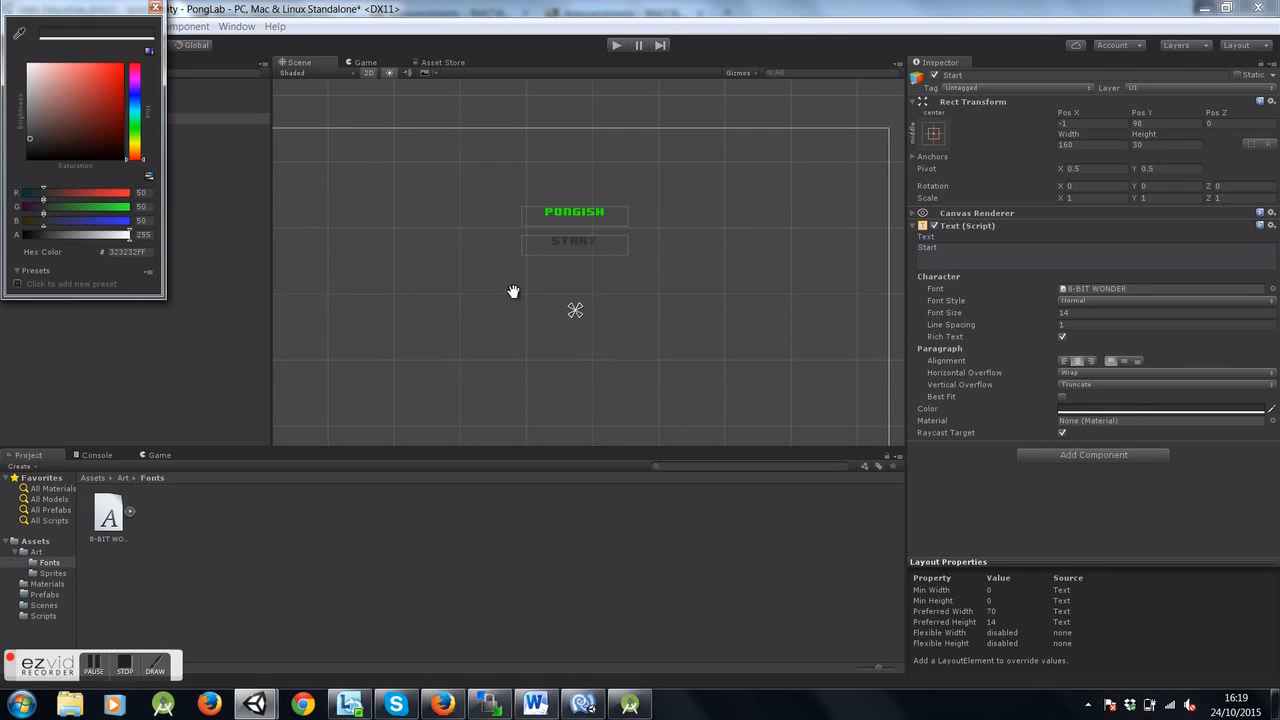
left_click(34, 138)
mouse_move(47, 143)
left_mouse_down()
mouse_move(119, 109)
mouse_move(124, 80)
left_mouse_up()
left_click(134, 131)
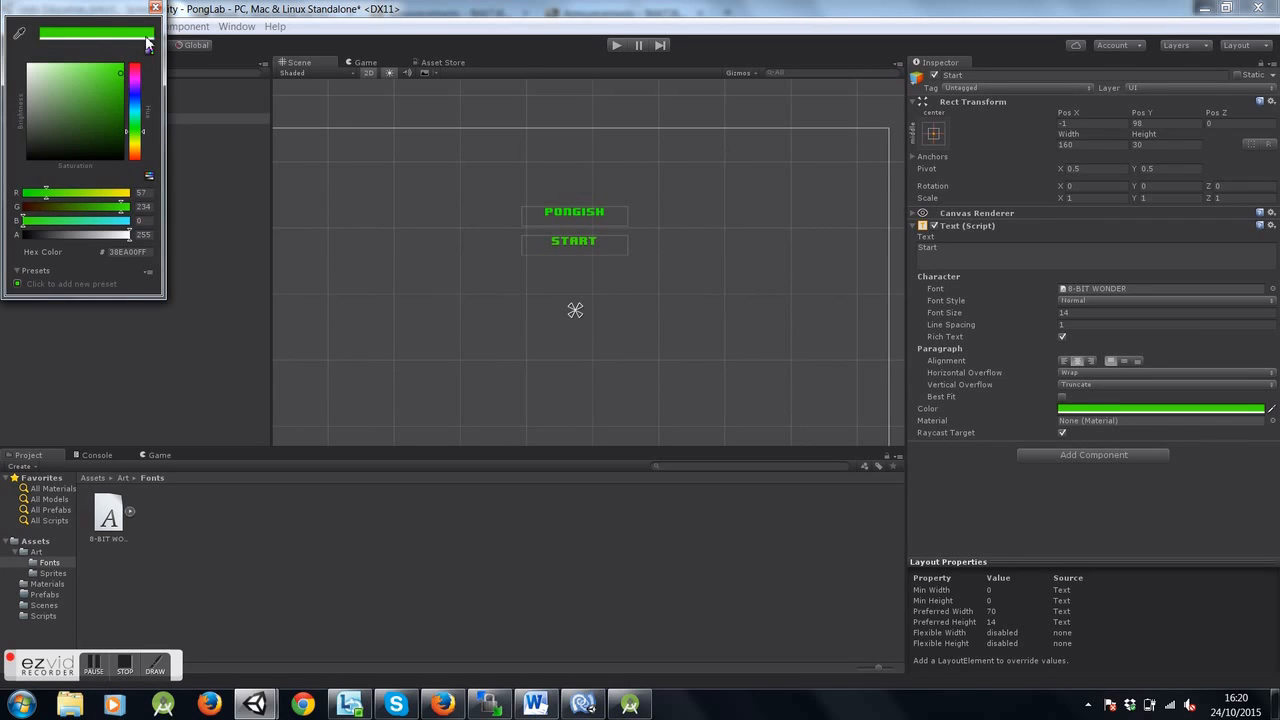
left_click(155, 8)
Duplicate the Start text object twice under UI
left_click(49, 119)
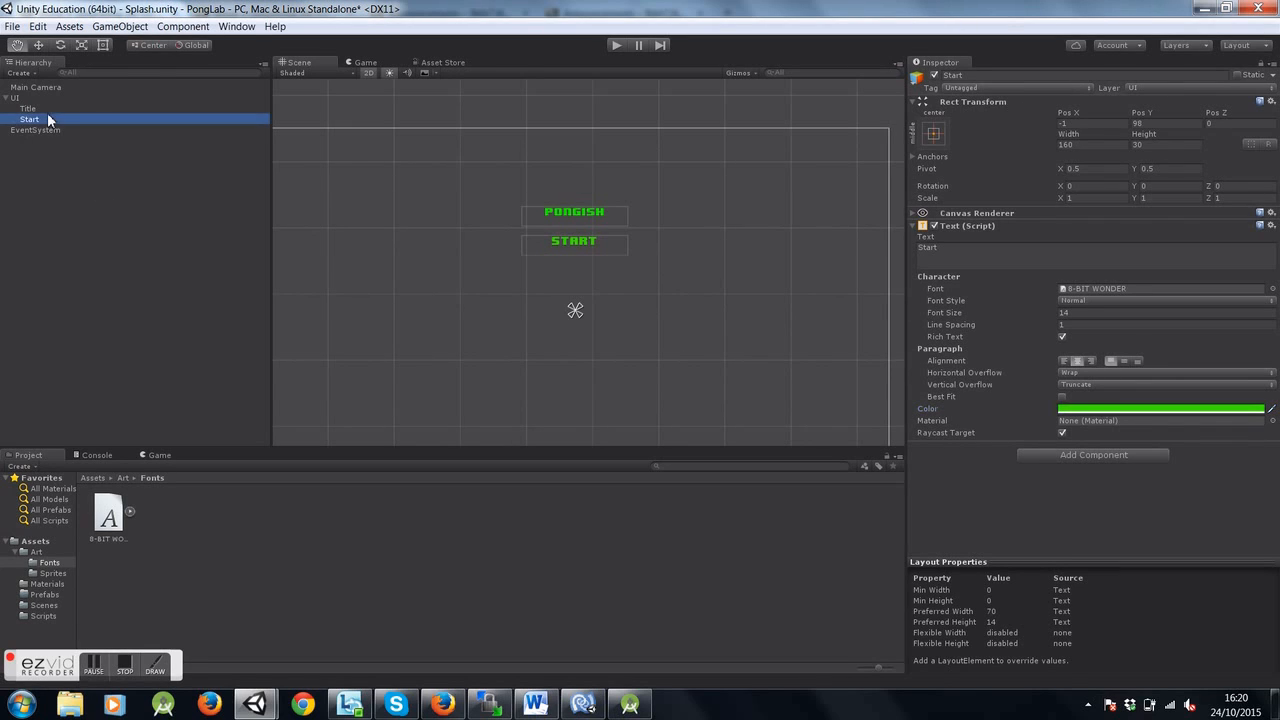
key("ctrl+d")
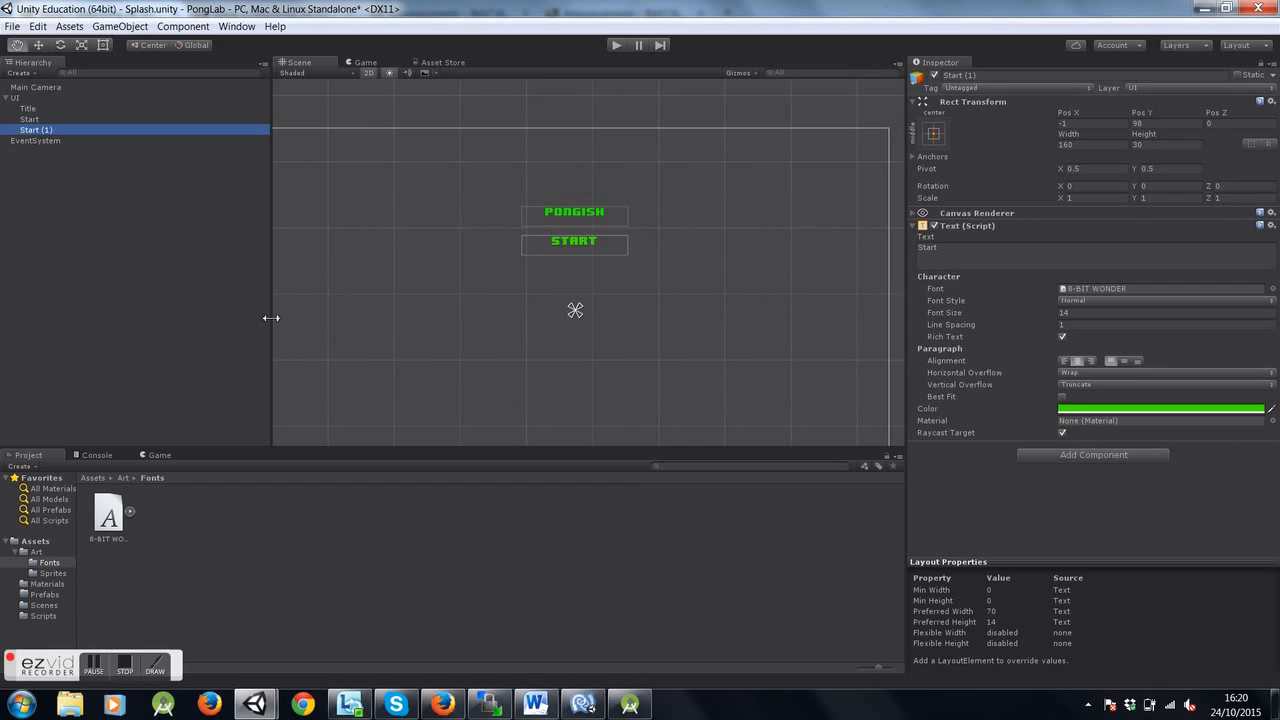
key("ctrl+d")
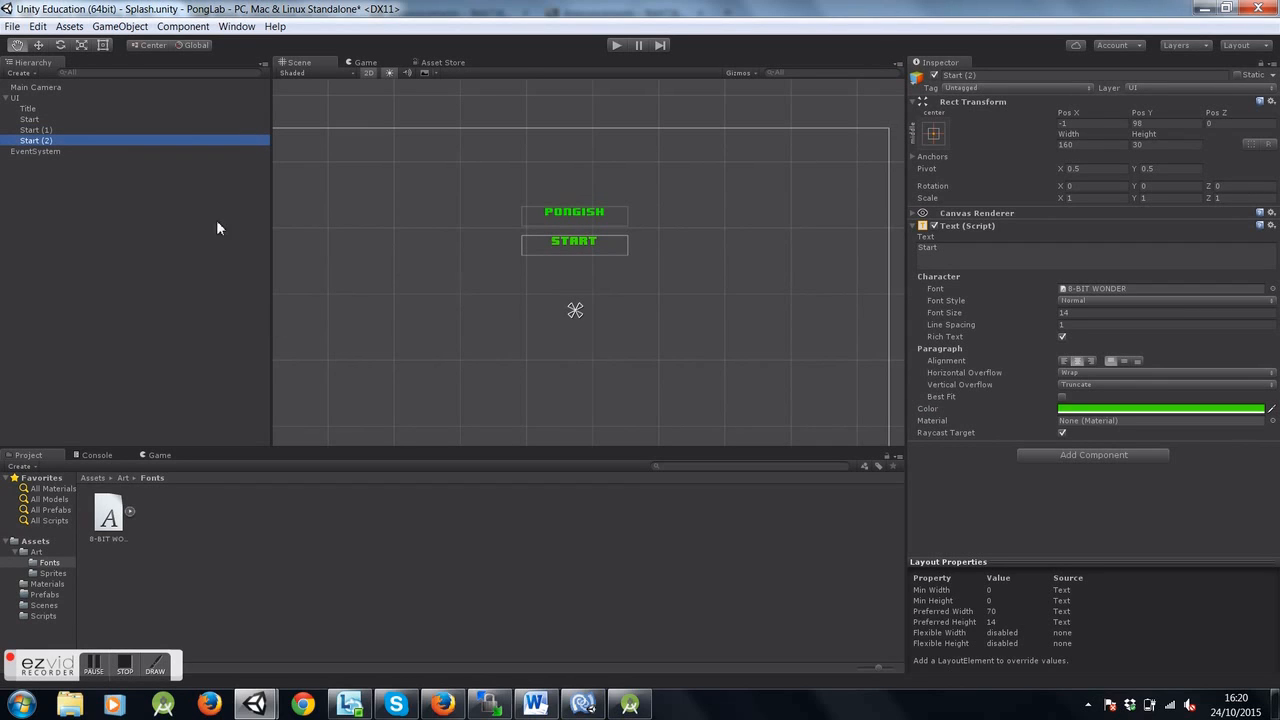
Move the two Start copies down below the original, the first to about Y 55 and the second to about Y 8
left_click(40, 130)
left_click(566, 254)
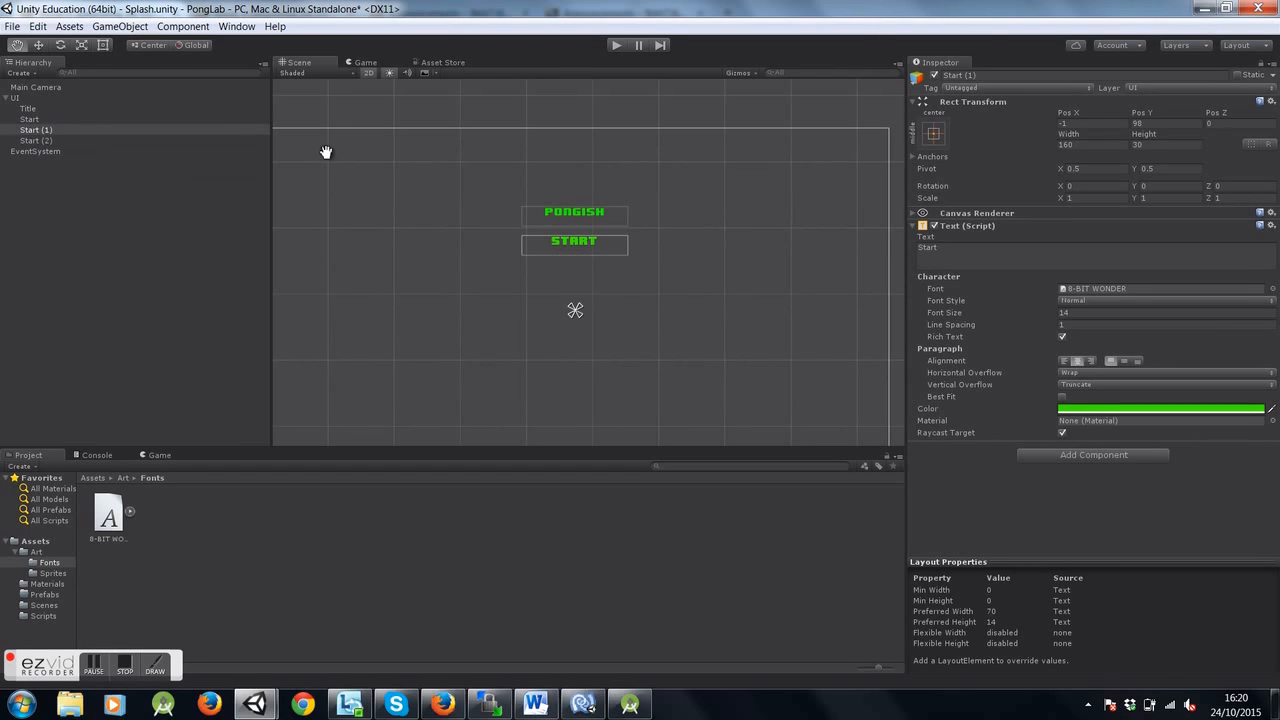
left_click(46, 131)
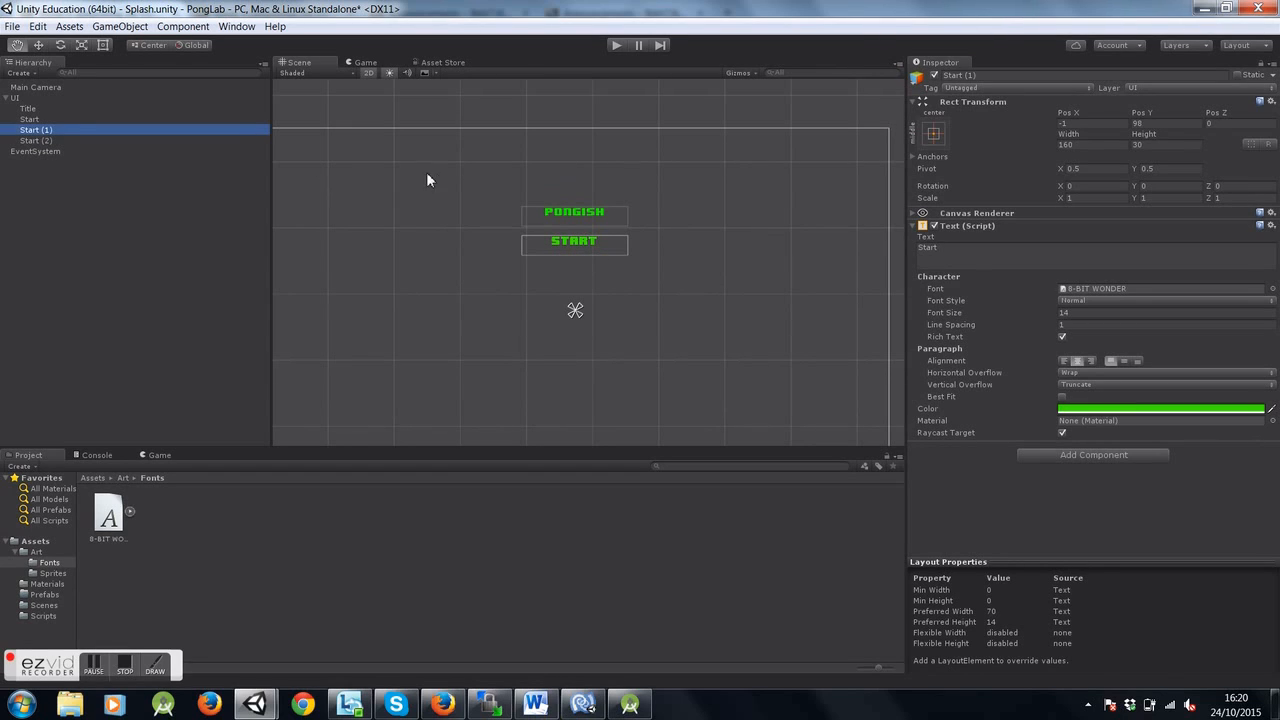
left_click(38, 44)
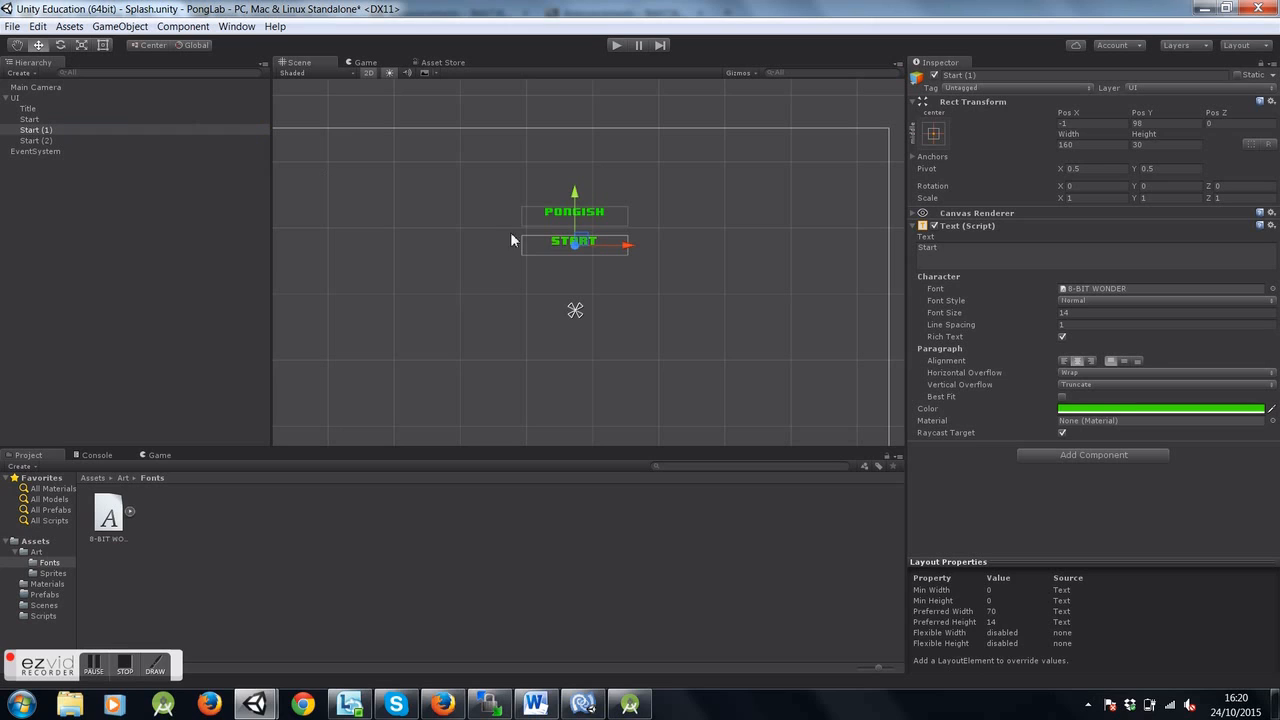
left_click_drag(569, 193, 578, 221)
left_click(44, 142)
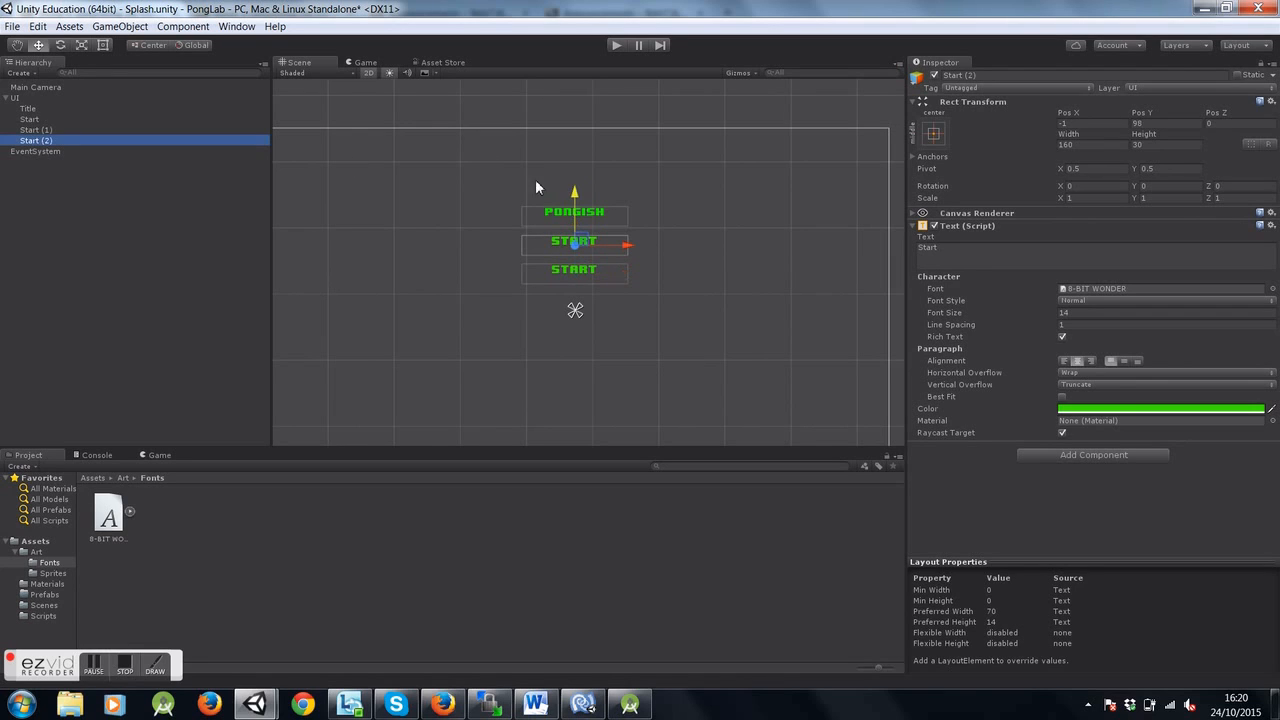
left_click_drag(575, 196, 581, 252)
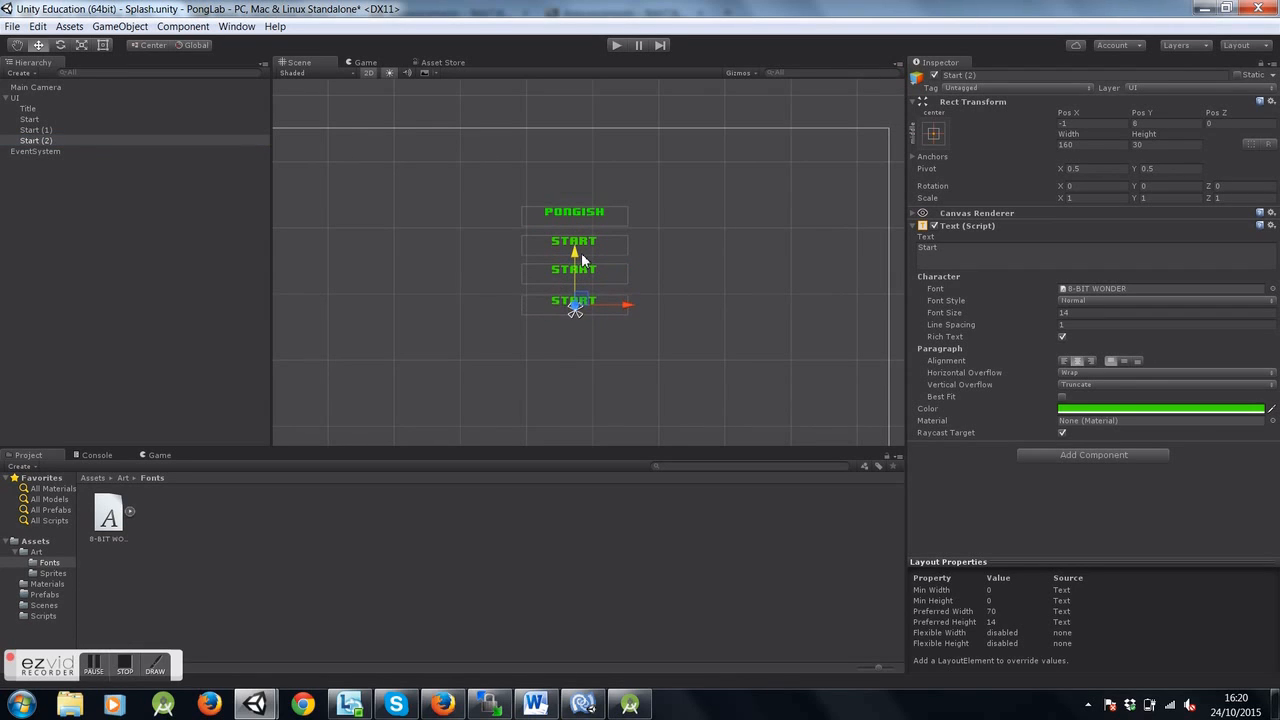
Rename the Start (1) text object as Settings
left_click(36, 130)
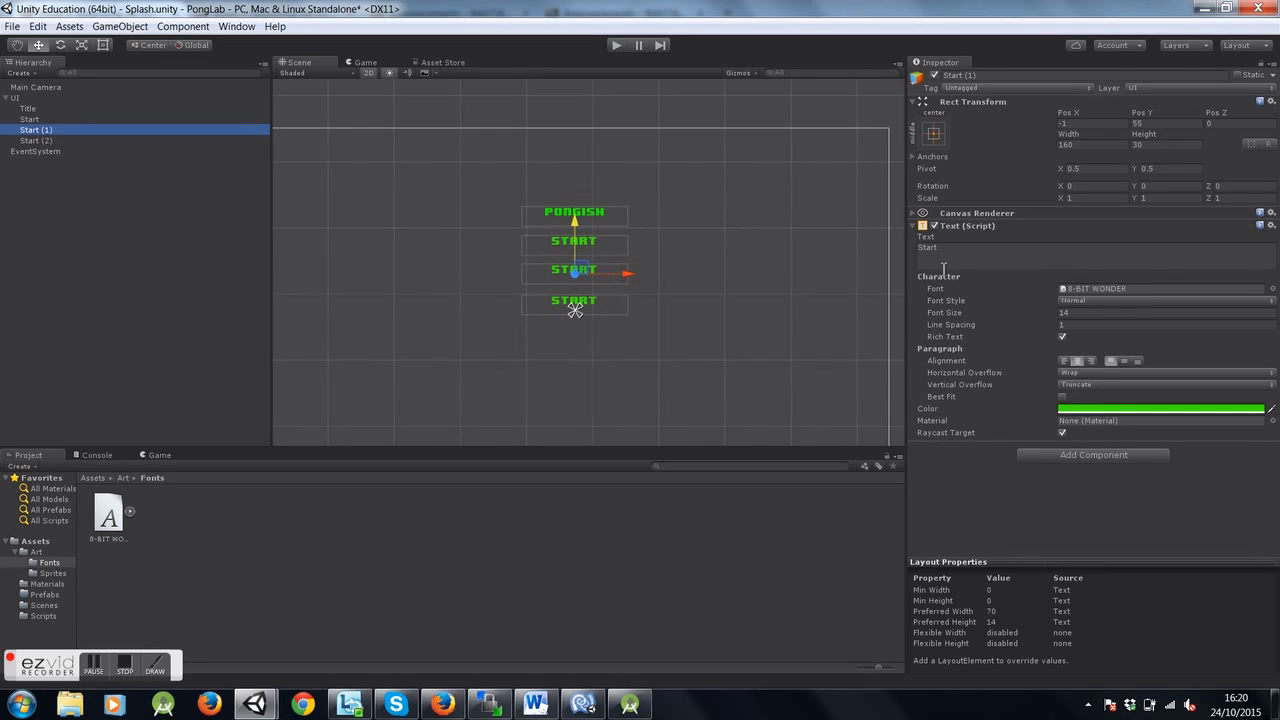
right_click(62, 130)
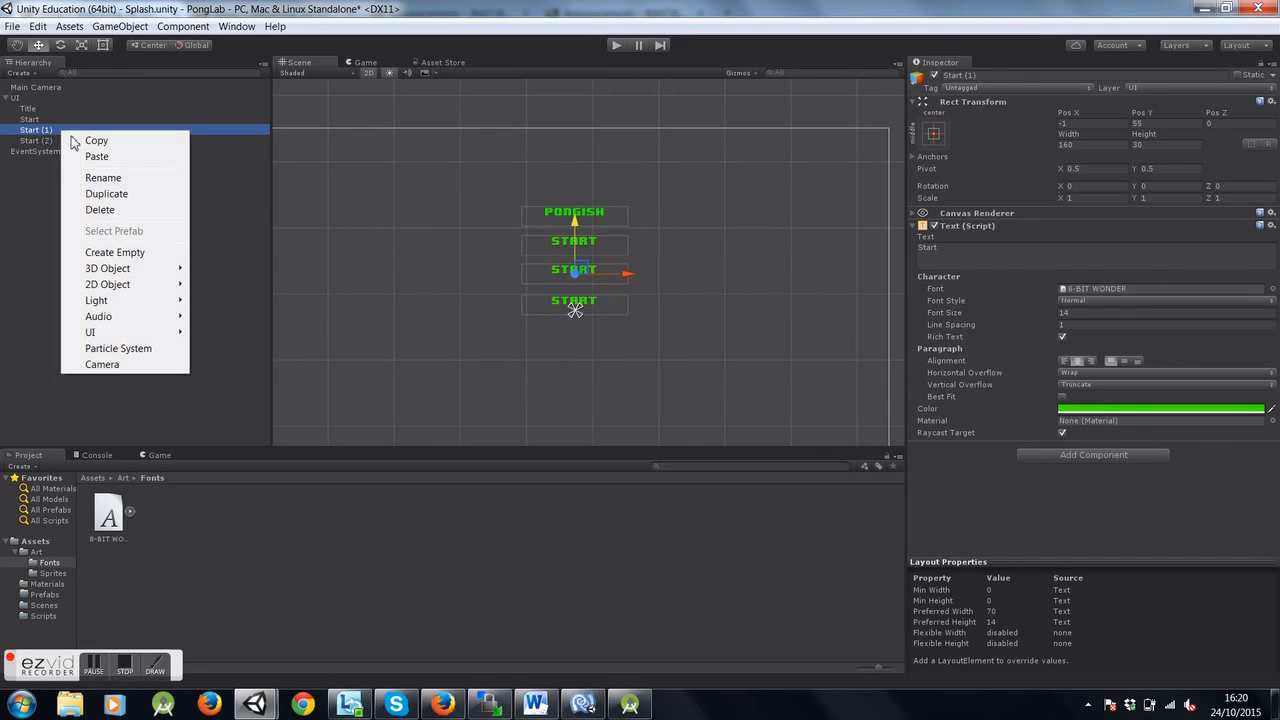
left_click(129, 174)
key("BackSpace")
type("Settings")
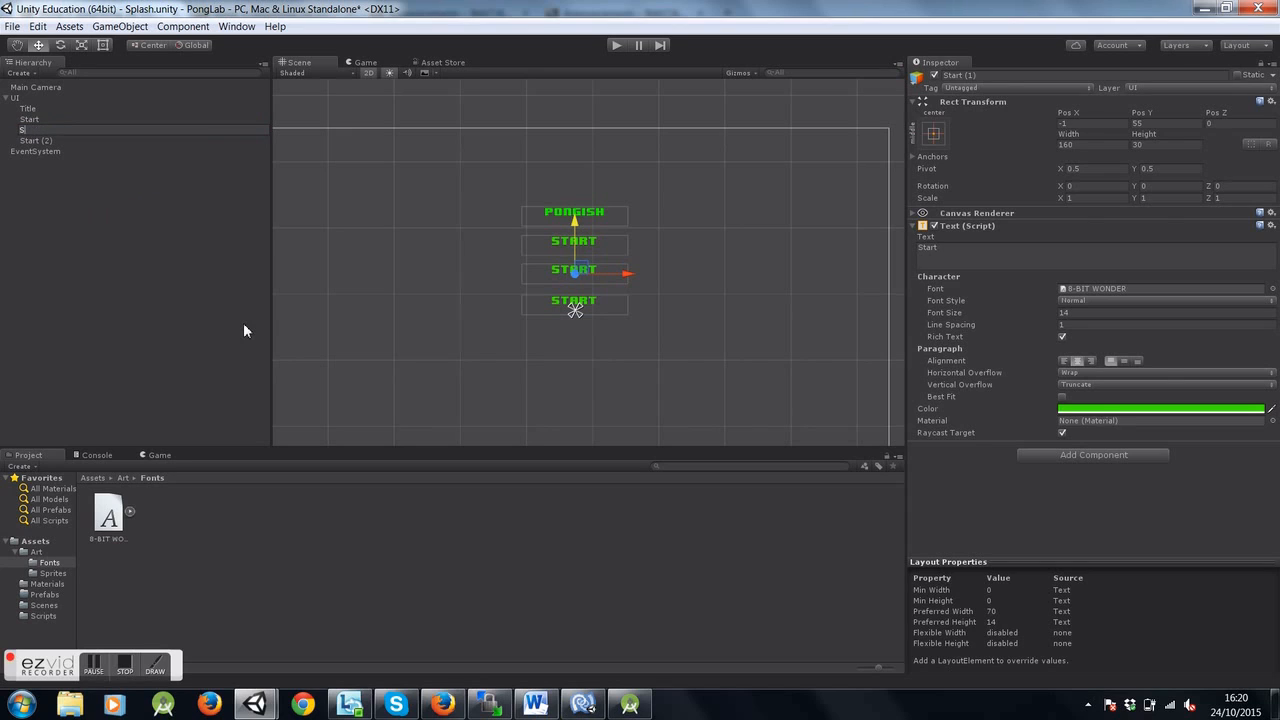
Rename the Start (2) text object as Exit
left_click(53, 141)
right_click(79, 141)
left_click(160, 185)
type("Exit")
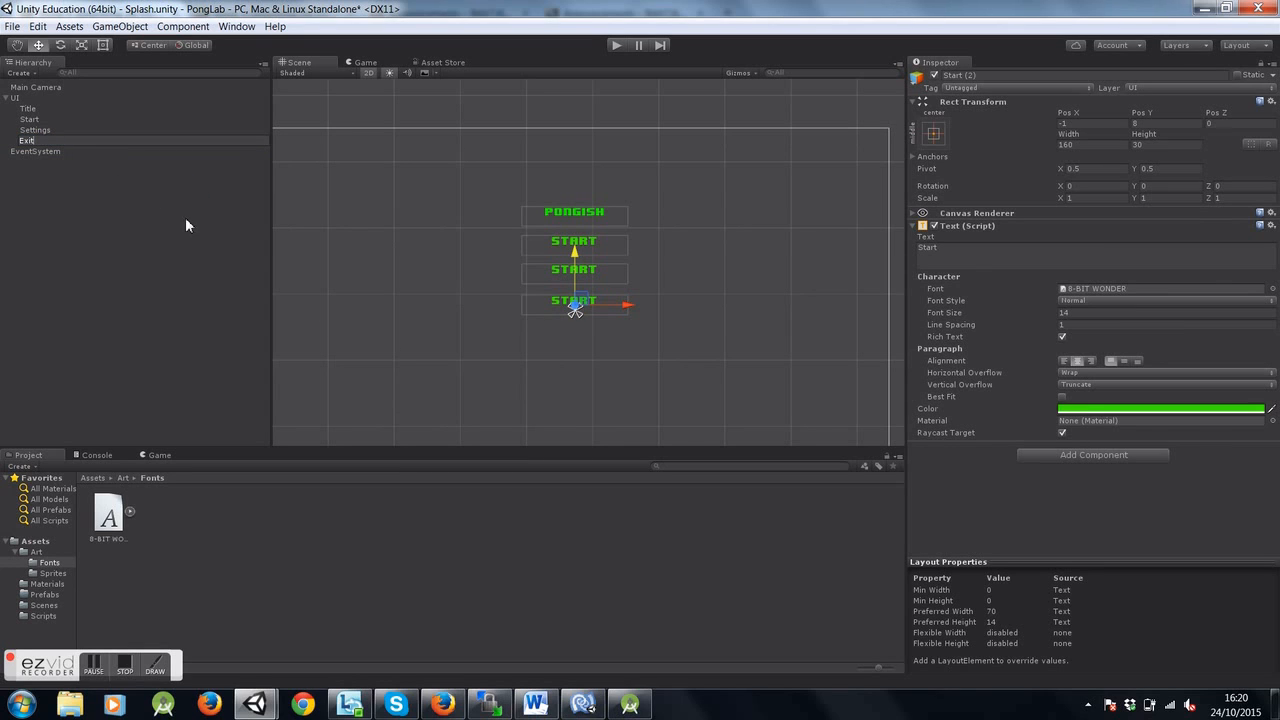
left_click(186, 222)
Set the Settings object's text to "Settings" and the Exit object's text to "Exit"
left_click(46, 131)
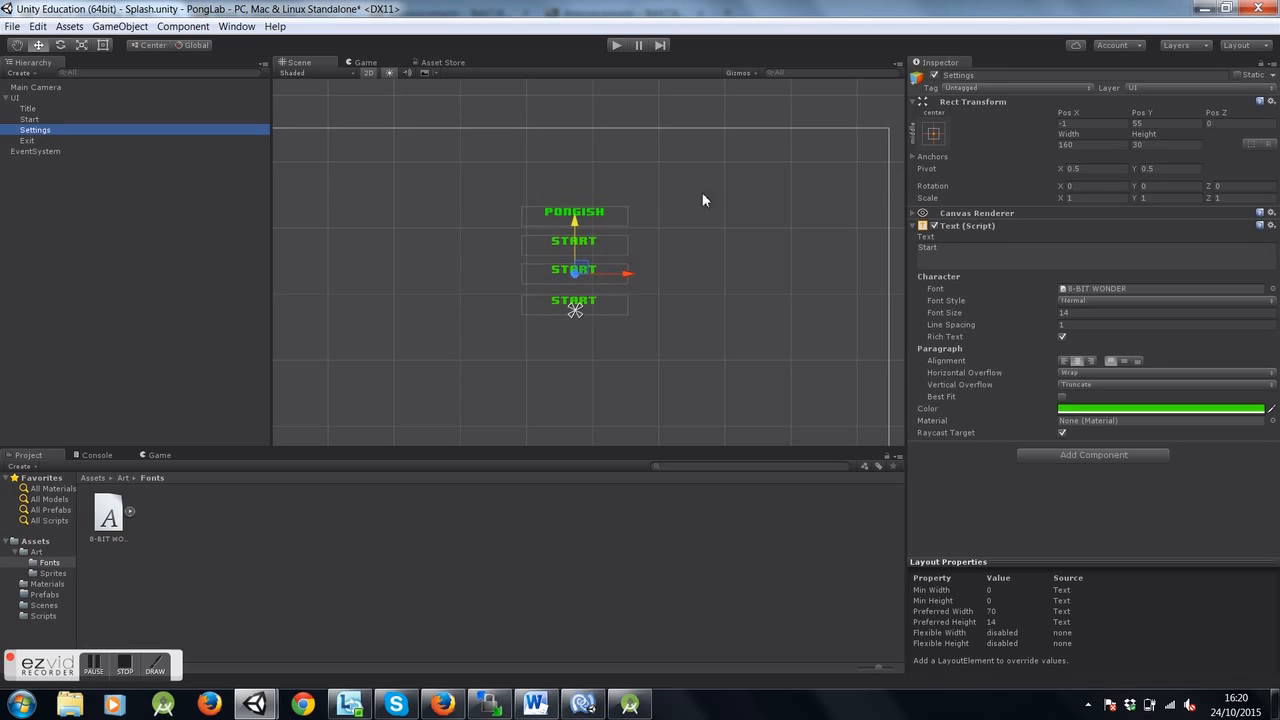
left_click(946, 245)
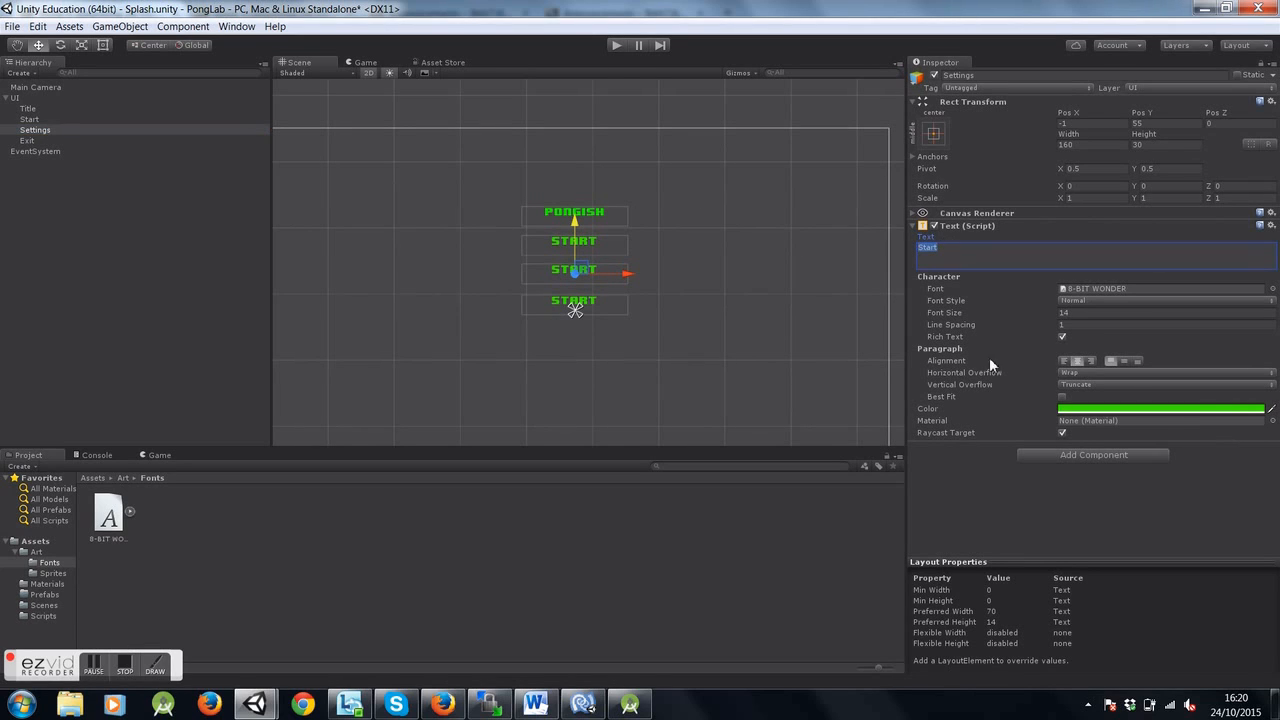
type("Settings")
left_click(603, 312)
left_click(944, 255)
type("Exit")
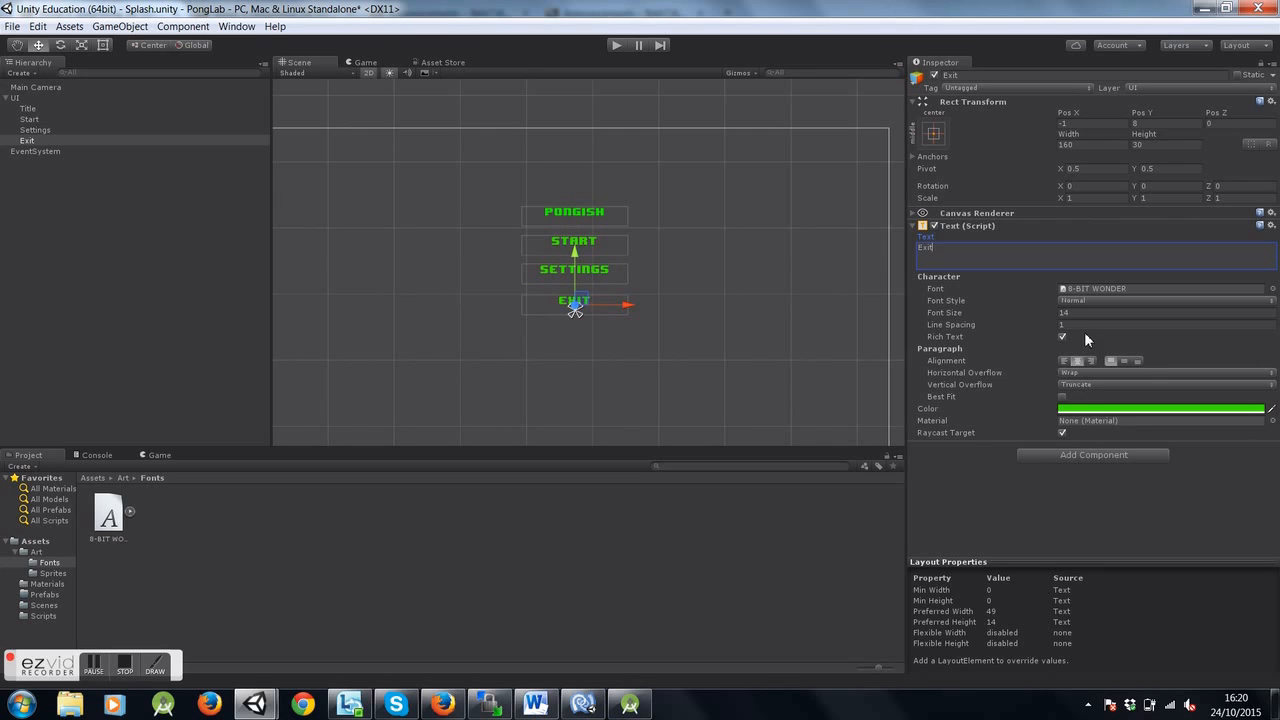
left_click(679, 346)
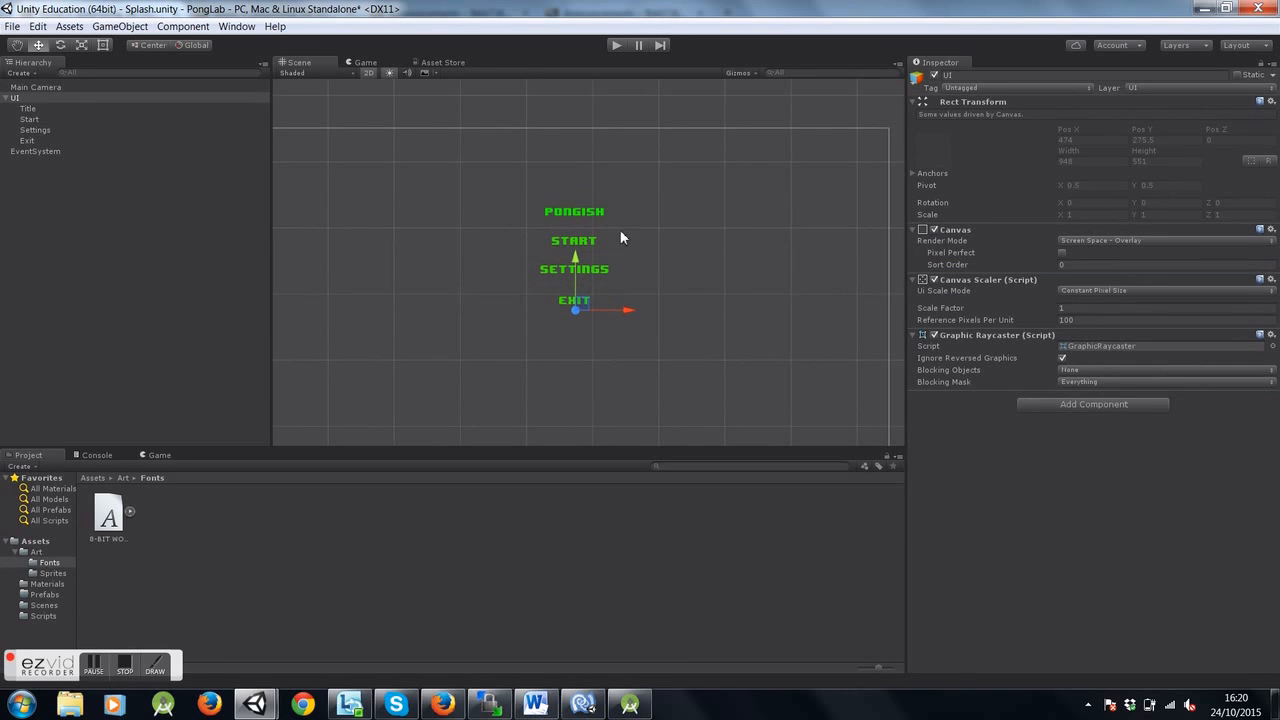
Preview the menu texts in the Game view, return to the Scene view and select the Title text
left_click(364, 64)
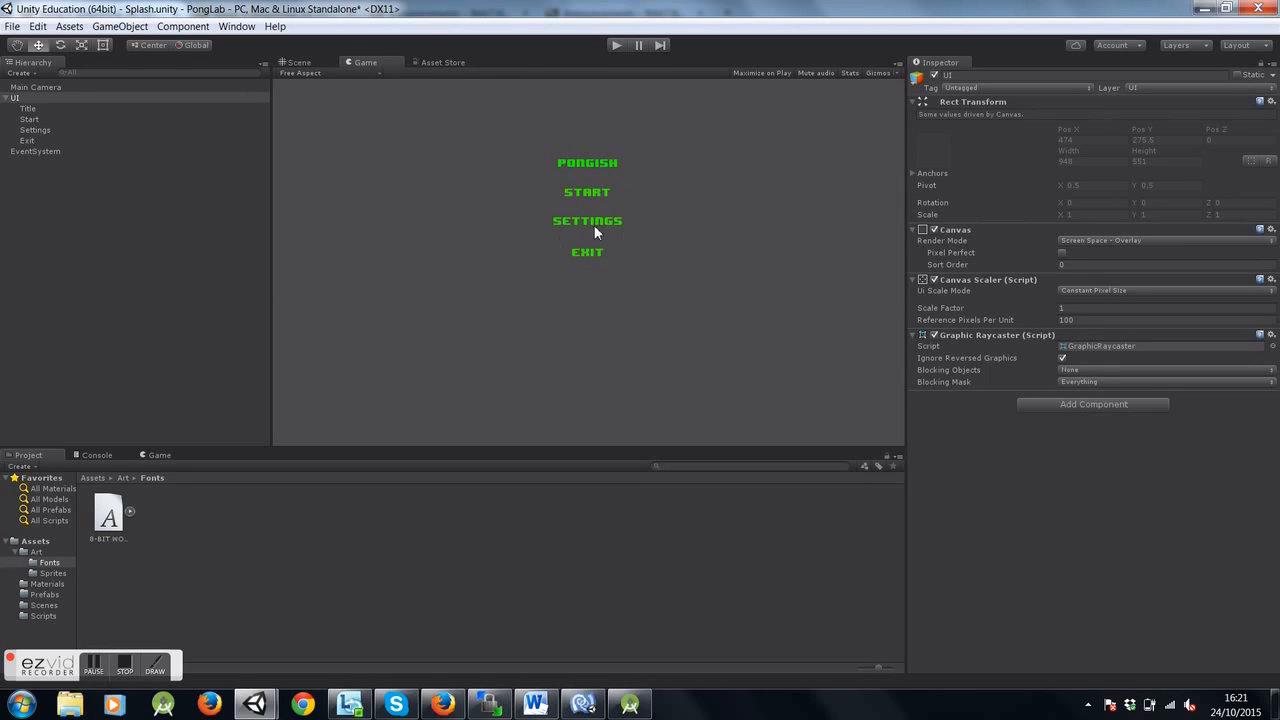
left_click(297, 64)
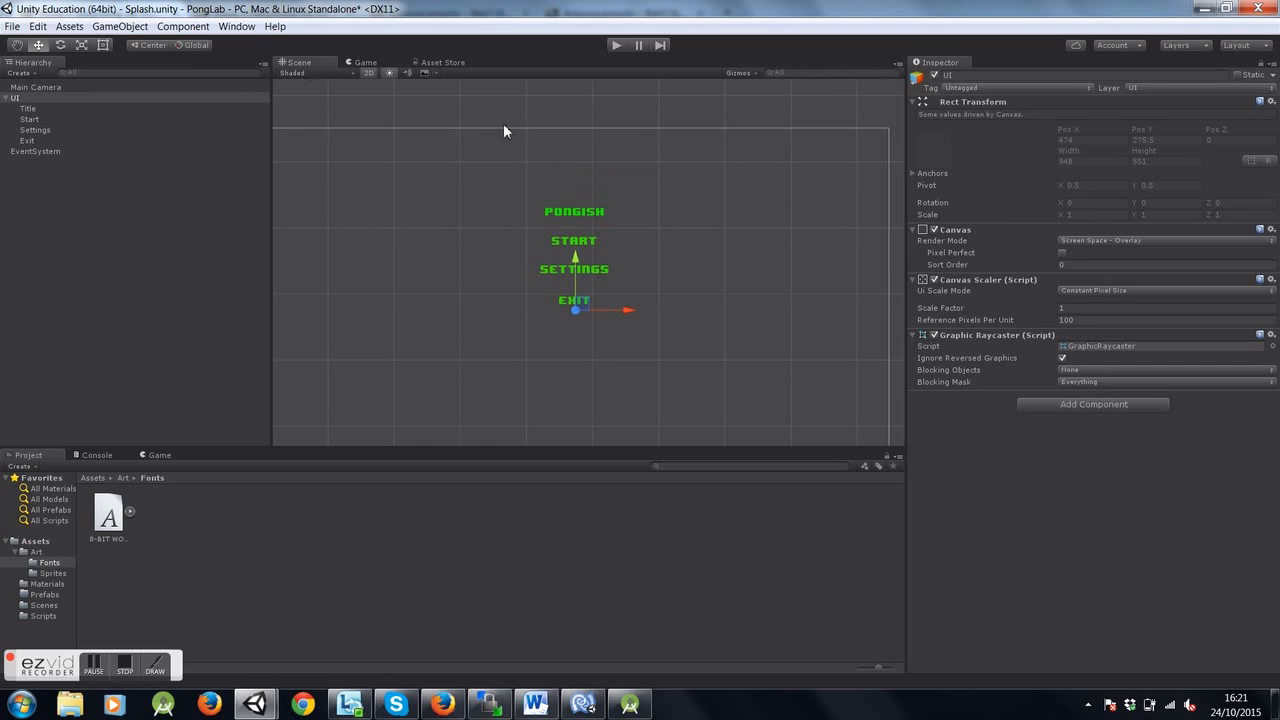
left_click(597, 211)
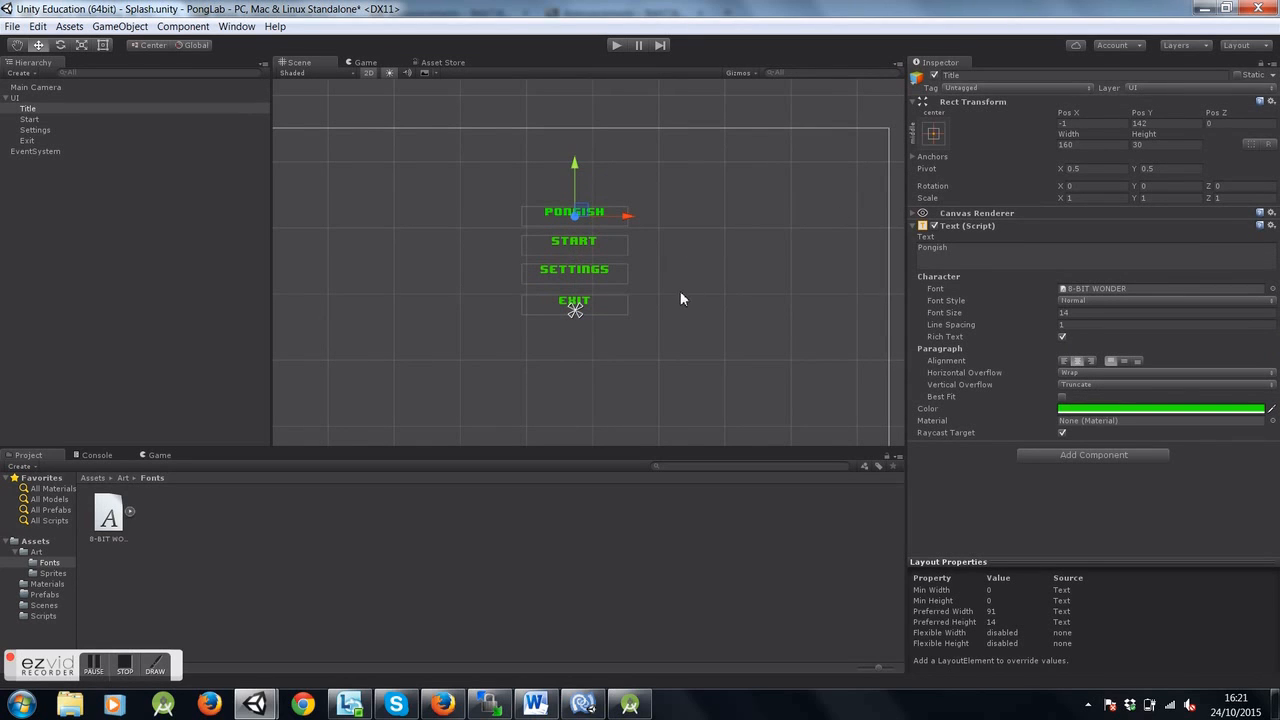
Set the Title text's font size to 25
left_click(1087, 313)
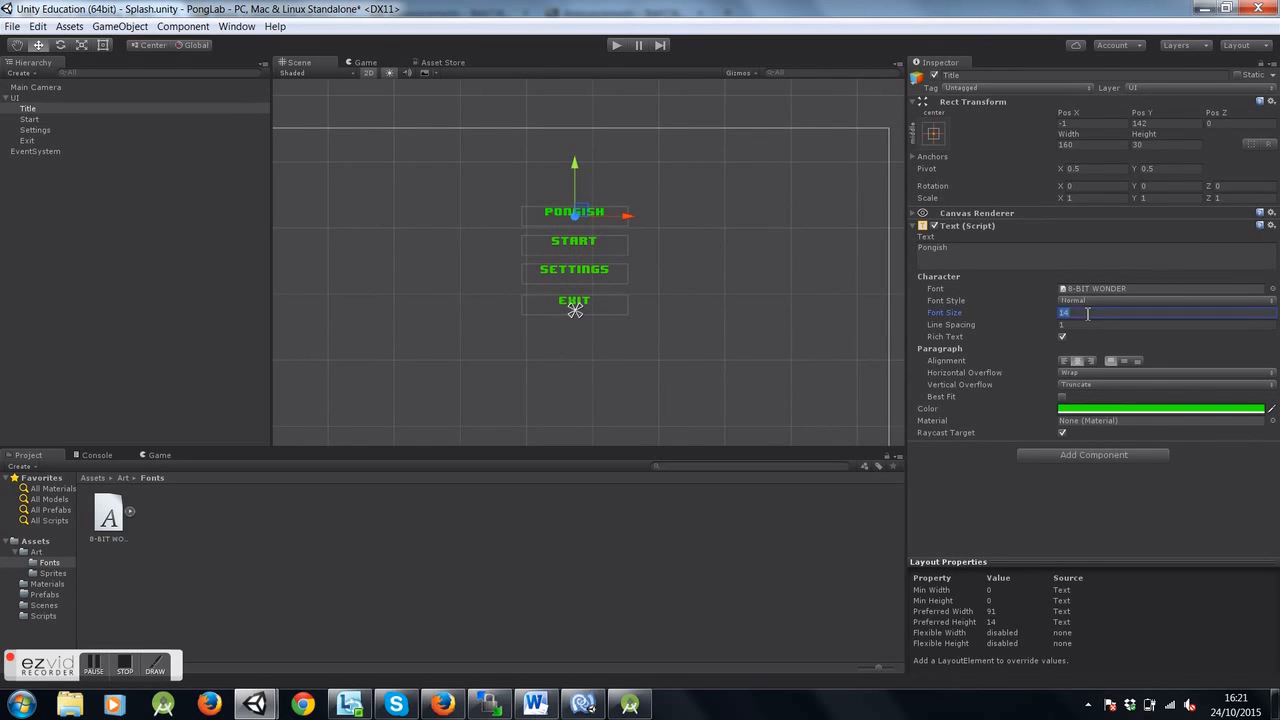
type("20")
key("BackSpace")
type("25")
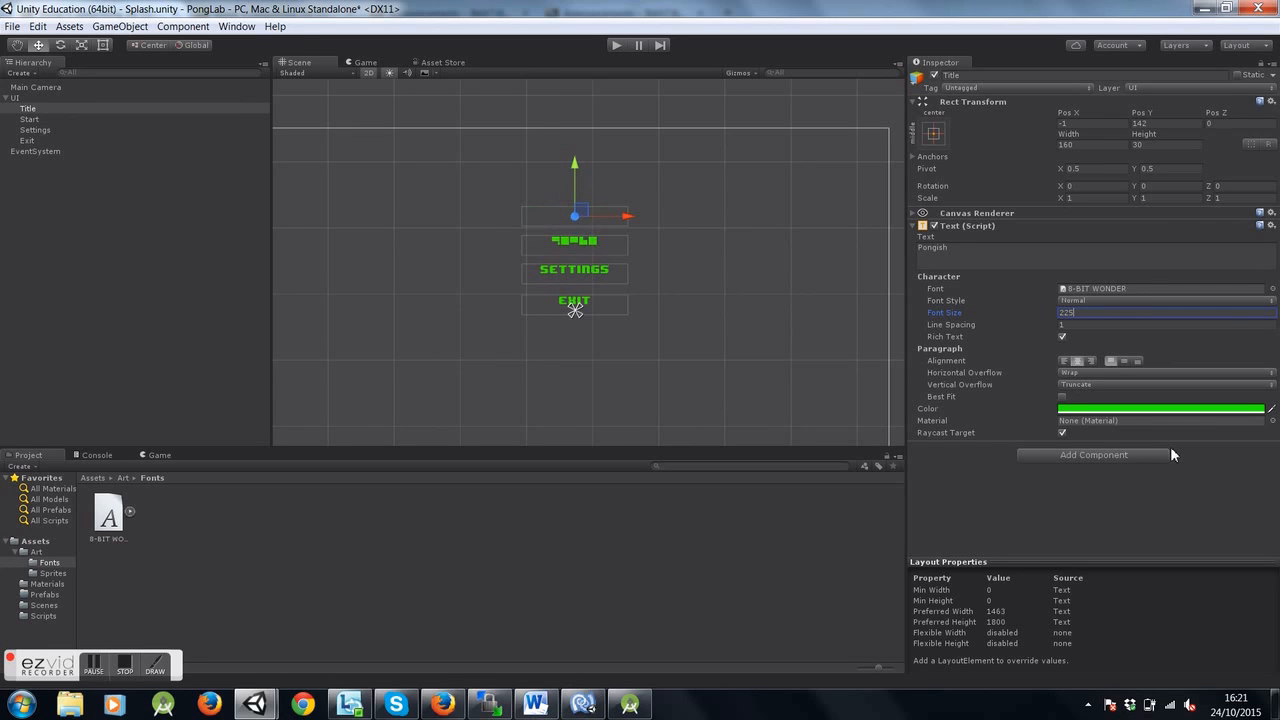
key("BackSpace")
key("BackSpace")
type("5")
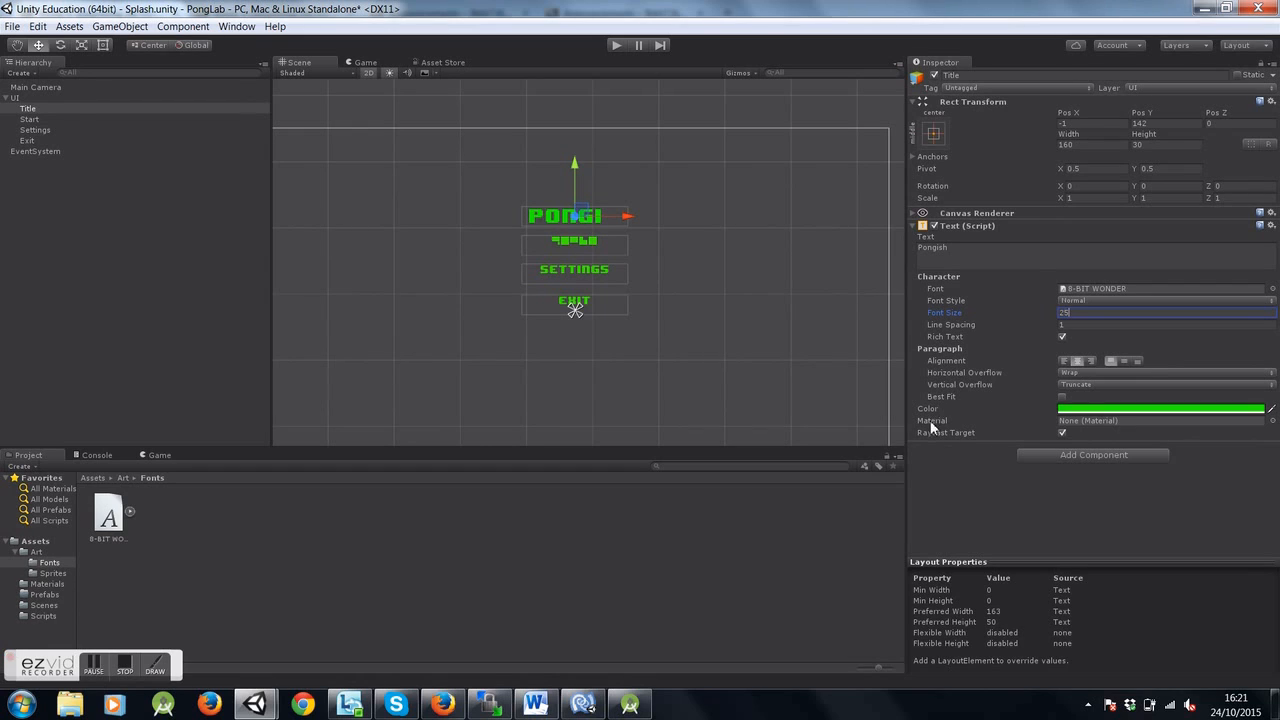
Enlarge the Title's text box to about 172 by 50 with the Rect tool and move it up from the Start text
left_click(650, 253)
left_click(596, 217)
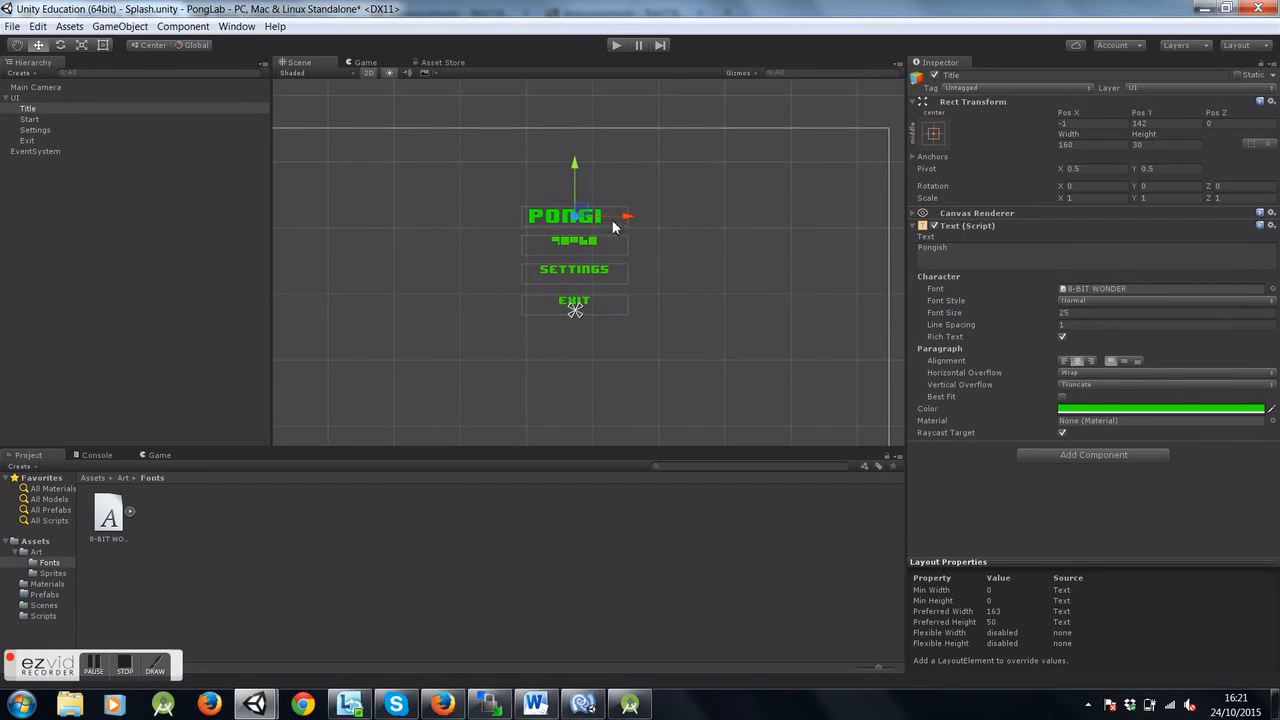
left_click(82, 45)
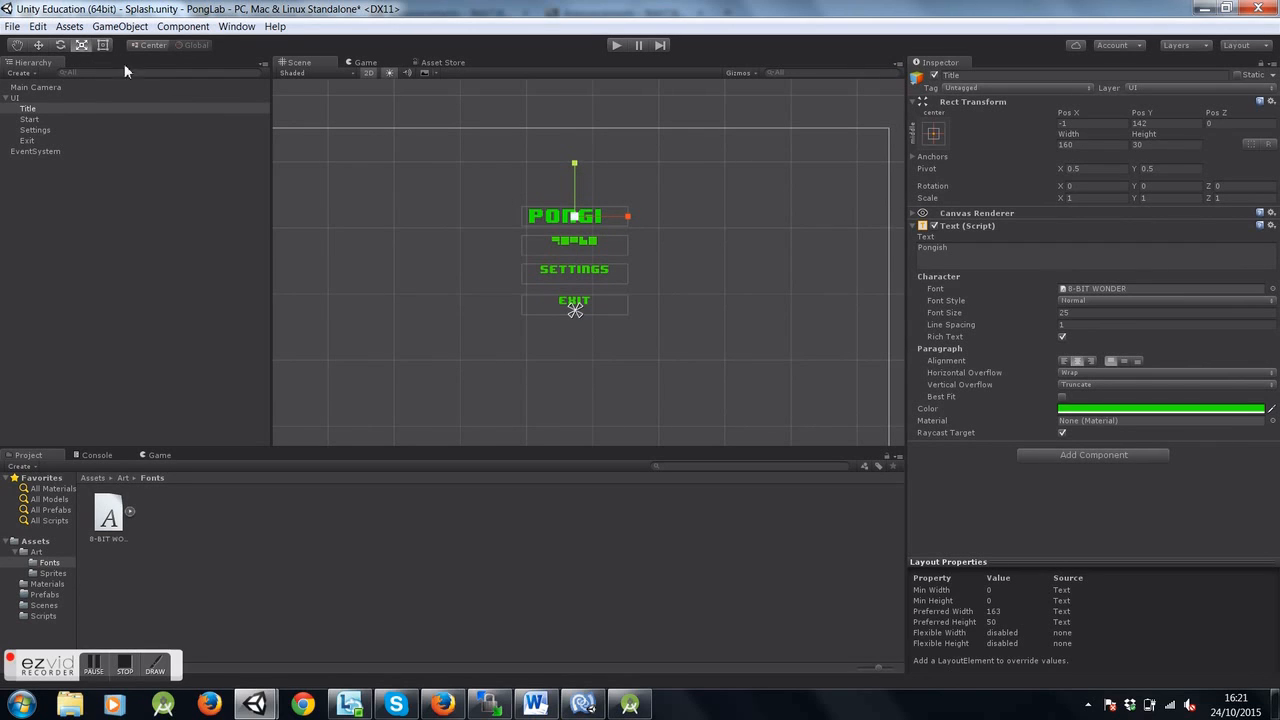
left_click(103, 45)
mouse_move(627, 209)
left_mouse_down()
mouse_move(651, 195)
mouse_move(634, 194)
left_mouse_up()
left_click(708, 247)
left_click(611, 250)
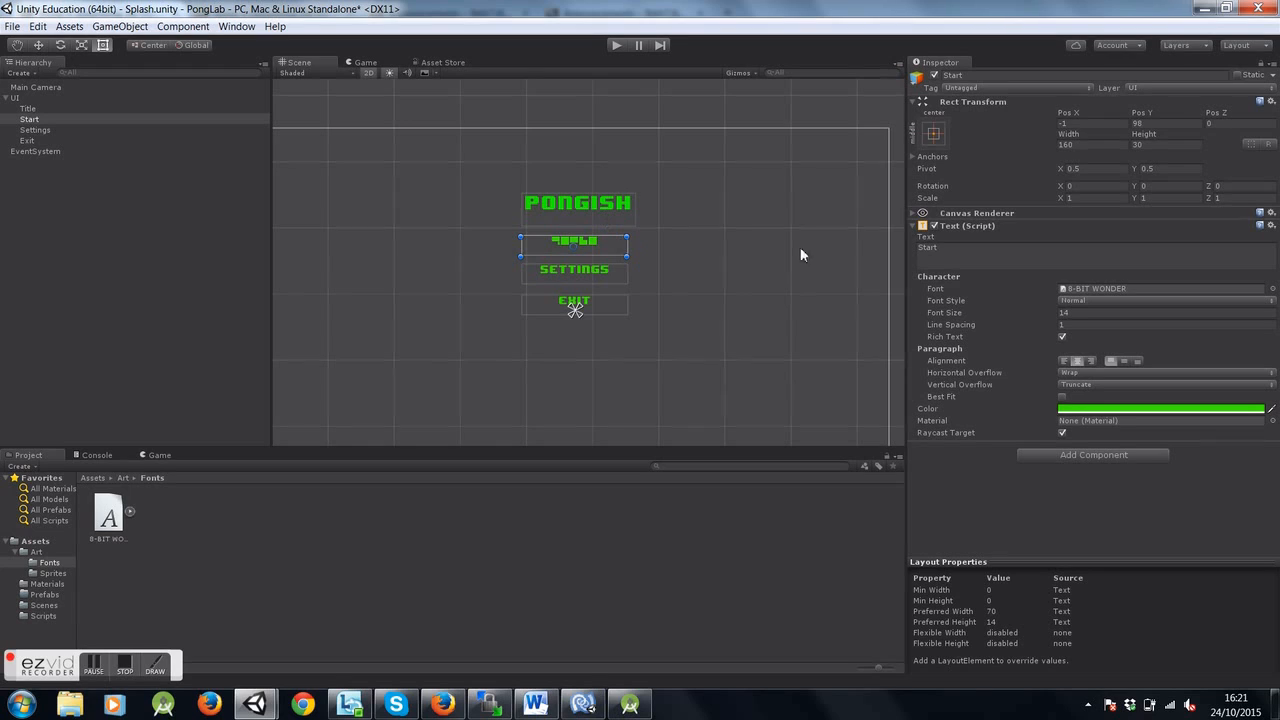
left_click(612, 211)
mouse_move(603, 213)
left_mouse_down()
mouse_move(590, 190)
mouse_move(598, 200)
left_mouse_up()
Enlarge the Start text box to about 167 by 37 and move the Title slightly down to about X 0, Y 153
left_click(598, 242)
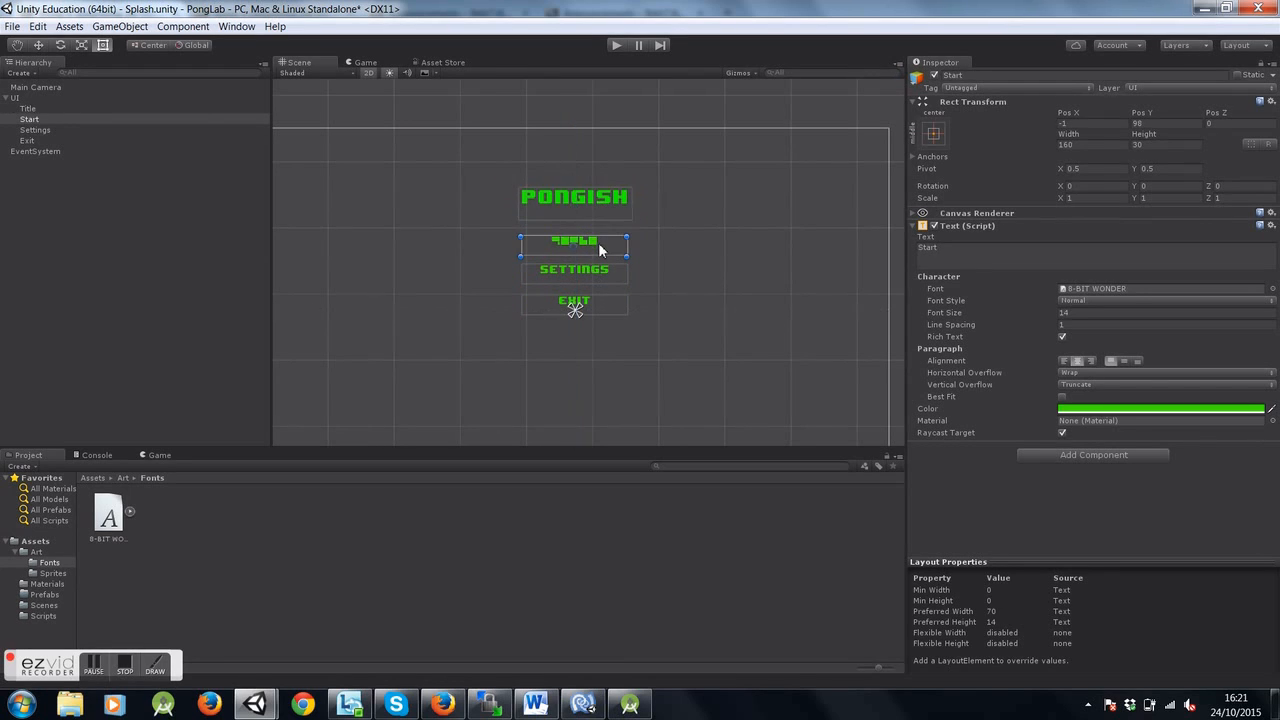
mouse_move(628, 257)
left_mouse_down()
mouse_move(649, 261)
mouse_move(634, 265)
left_mouse_up()
left_click(583, 204)
left_click_drag(583, 204, 579, 213)
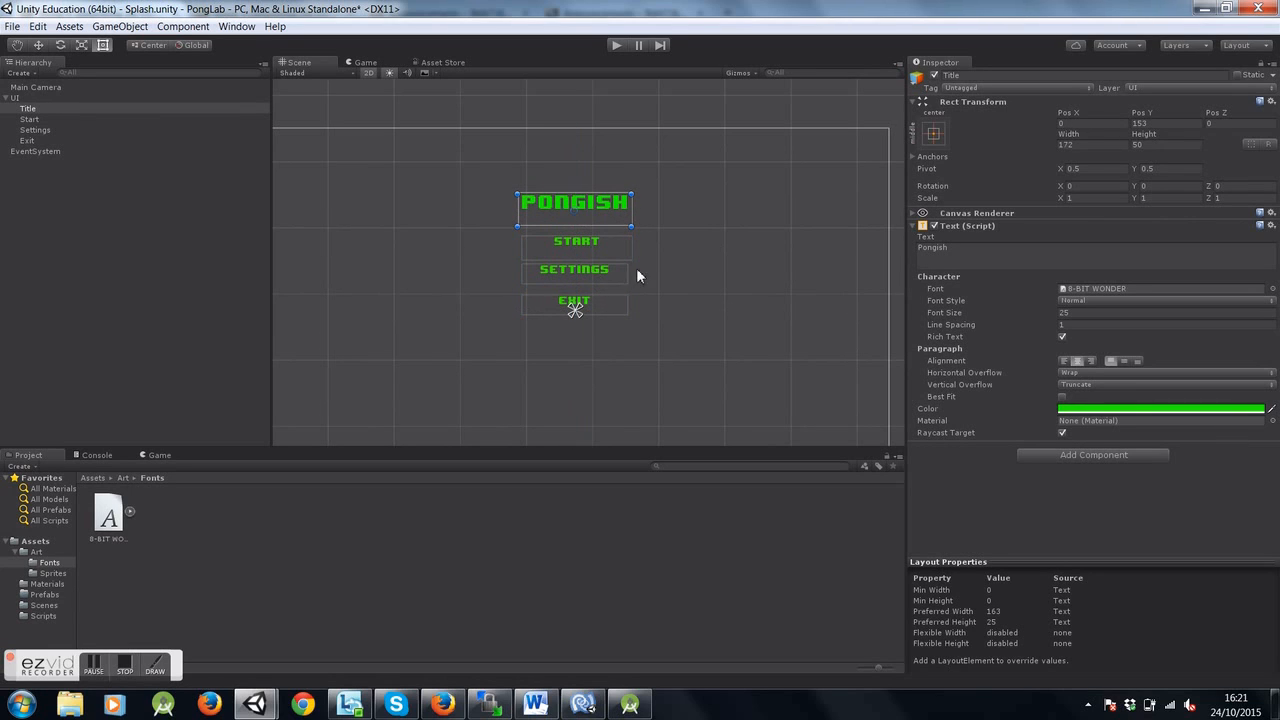
Add a Shadow UI effect component to the Title text
left_click(598, 246)
left_click(613, 216)
left_click(1079, 454)
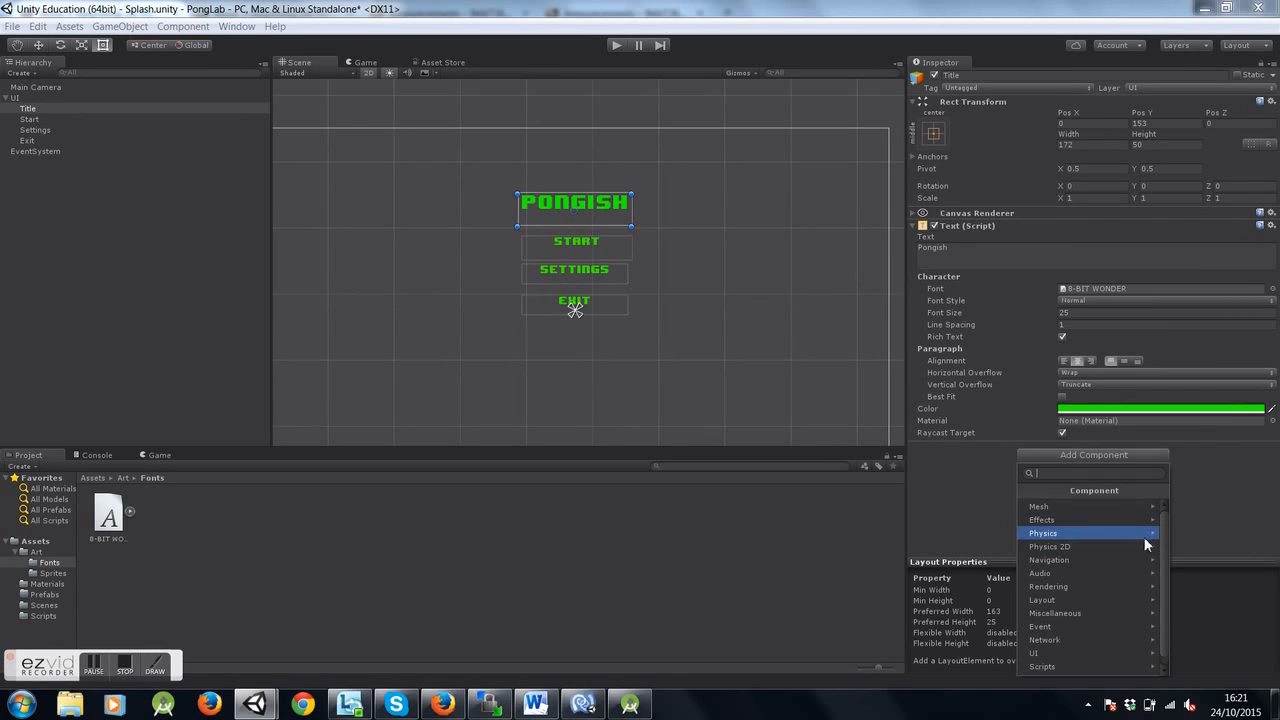
left_click_drag(1164, 540, 1167, 567)
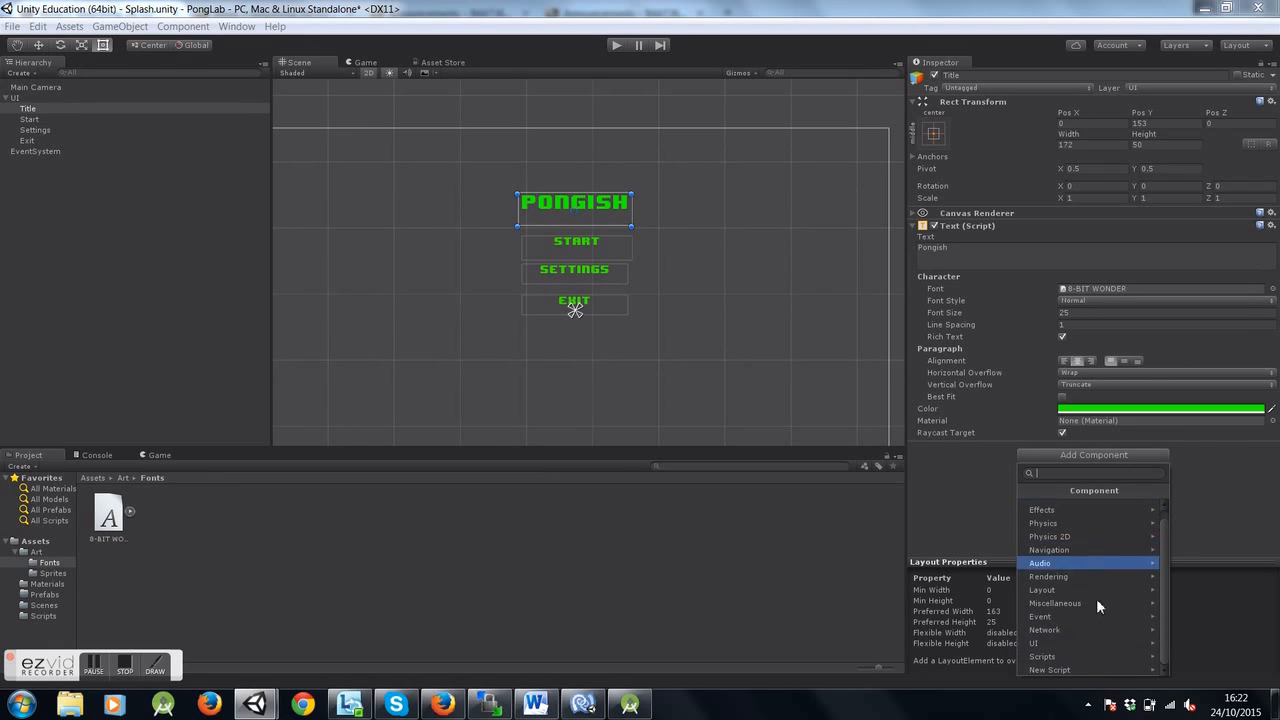
left_click(1100, 645)
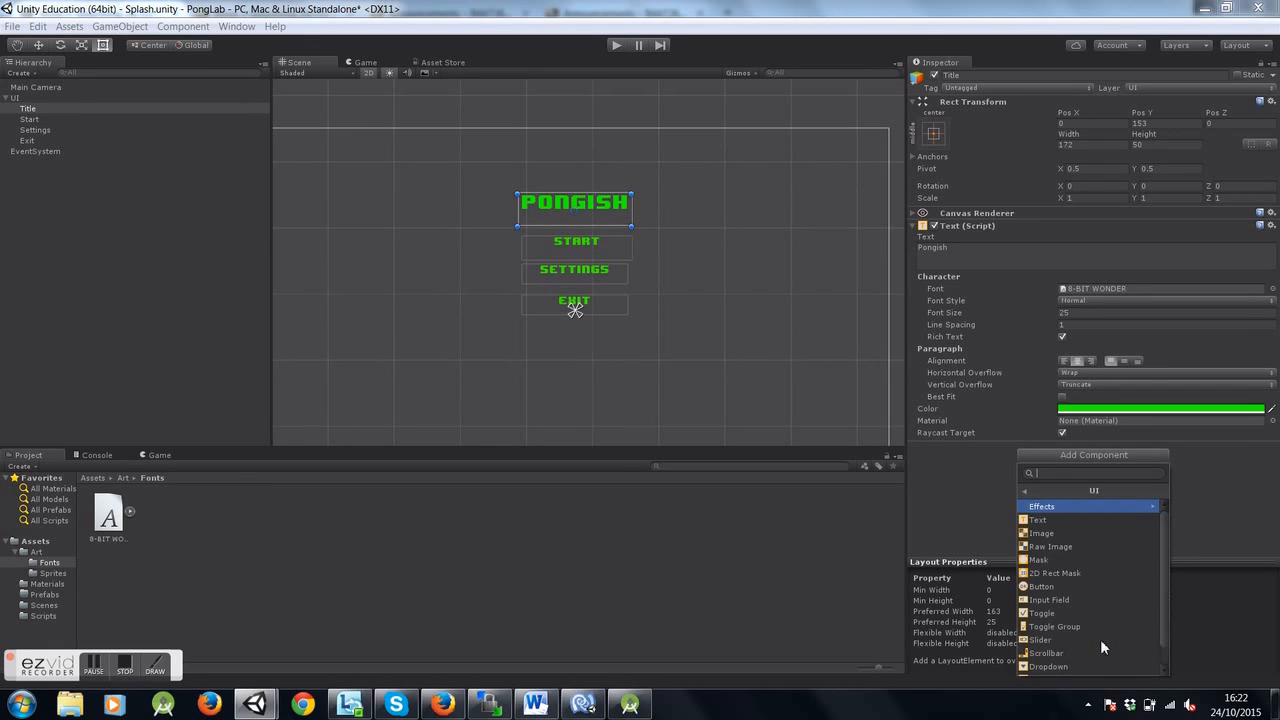
left_click(1100, 508)
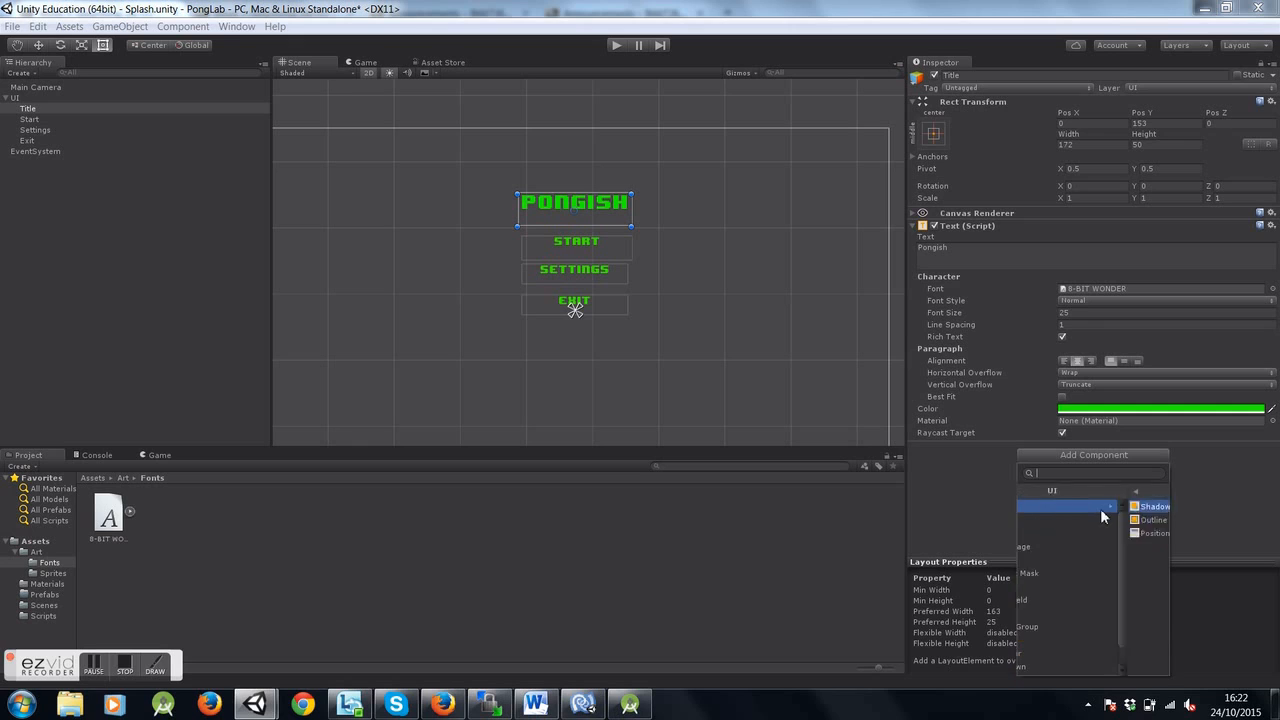
left_click(1101, 508)
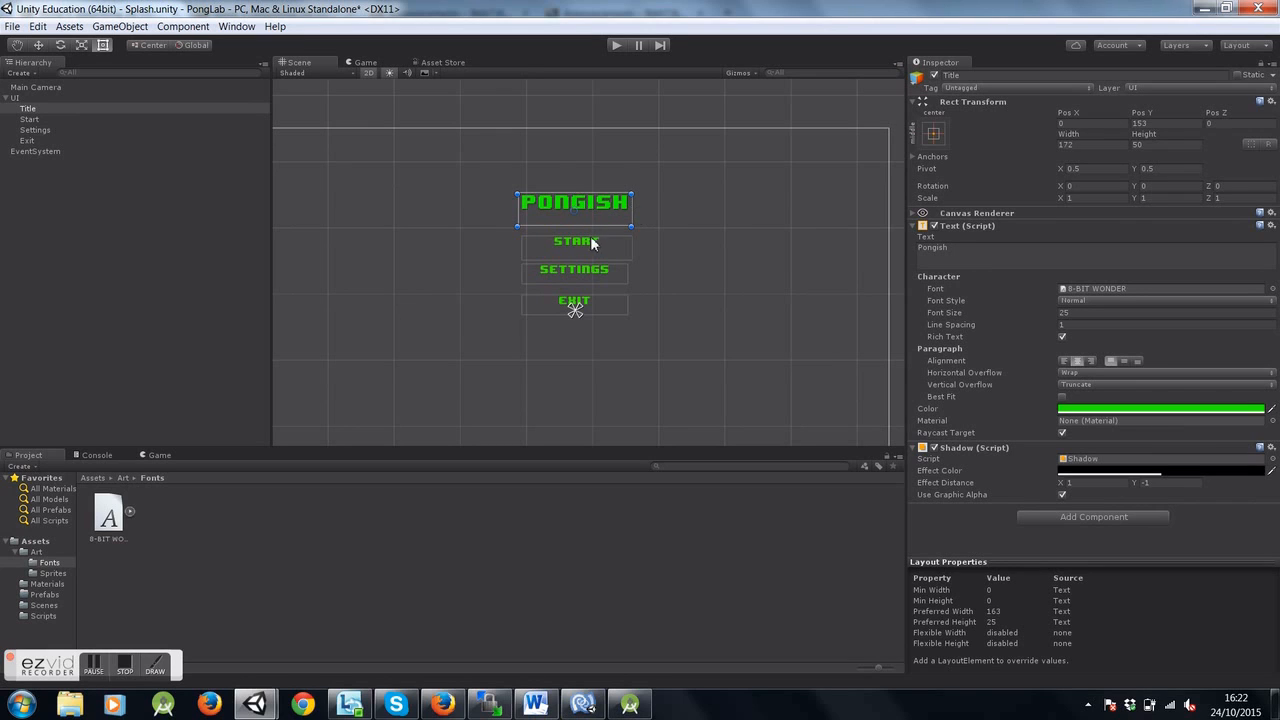
Set the Title shadow's Y effect distance to -5 and preview it in the Game view
left_click(1160, 483)
type("-5")
left_click(372, 62)
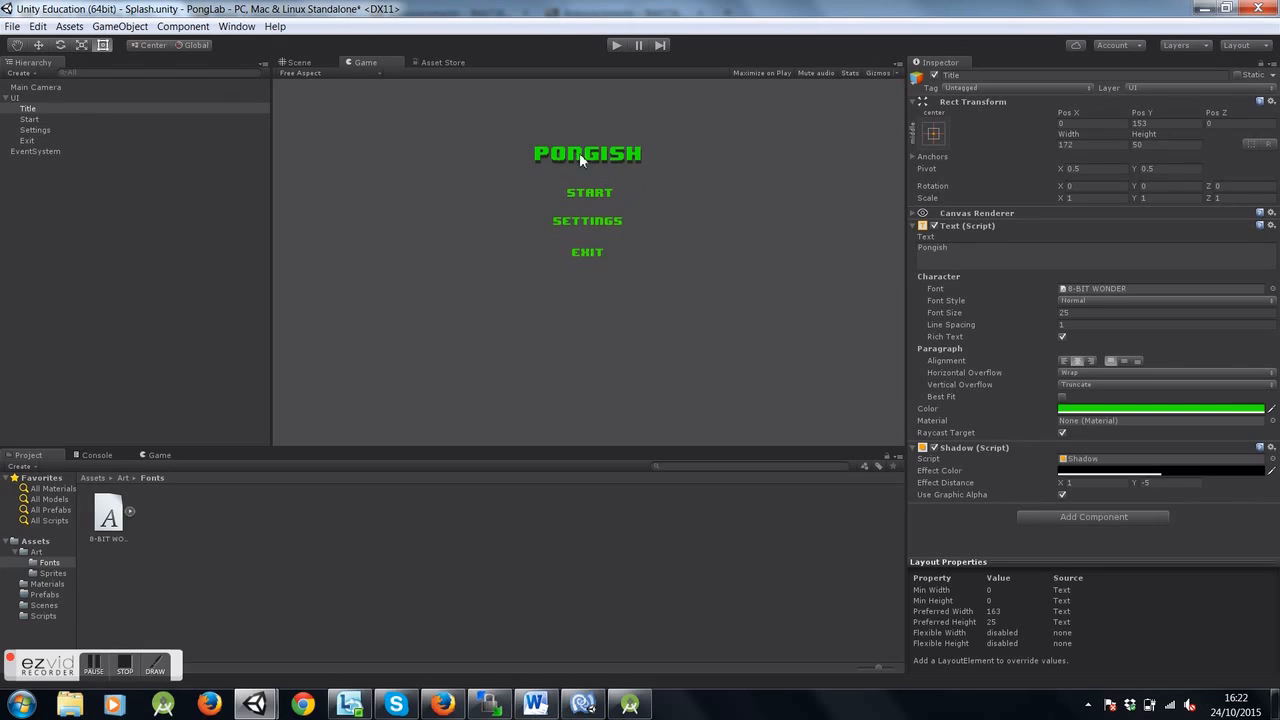
left_click(299, 62)
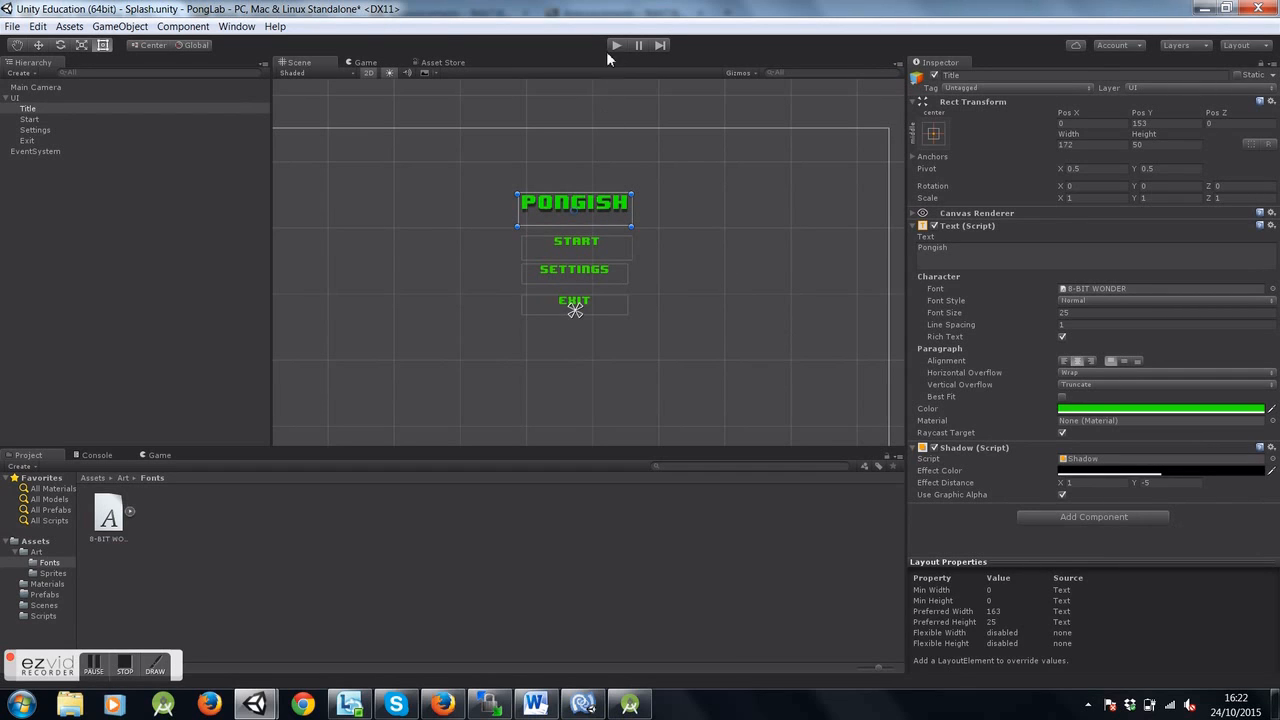
left_click(362, 62)
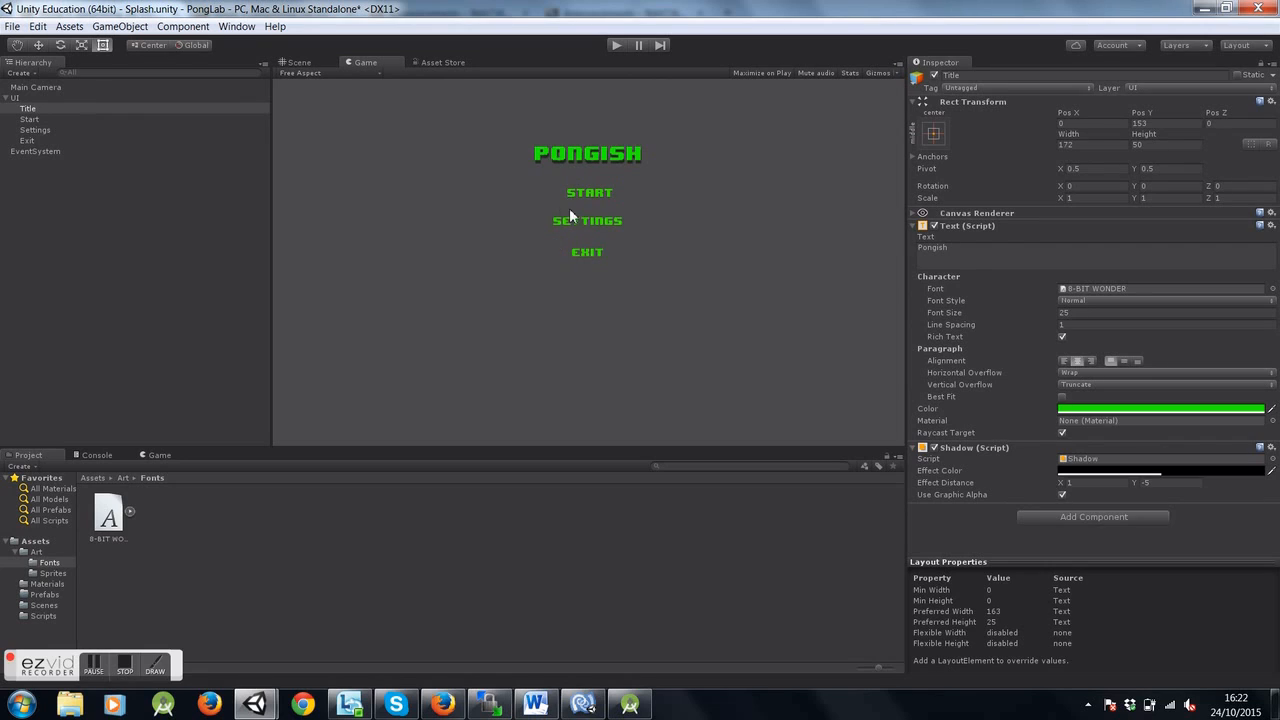
left_click(302, 61)
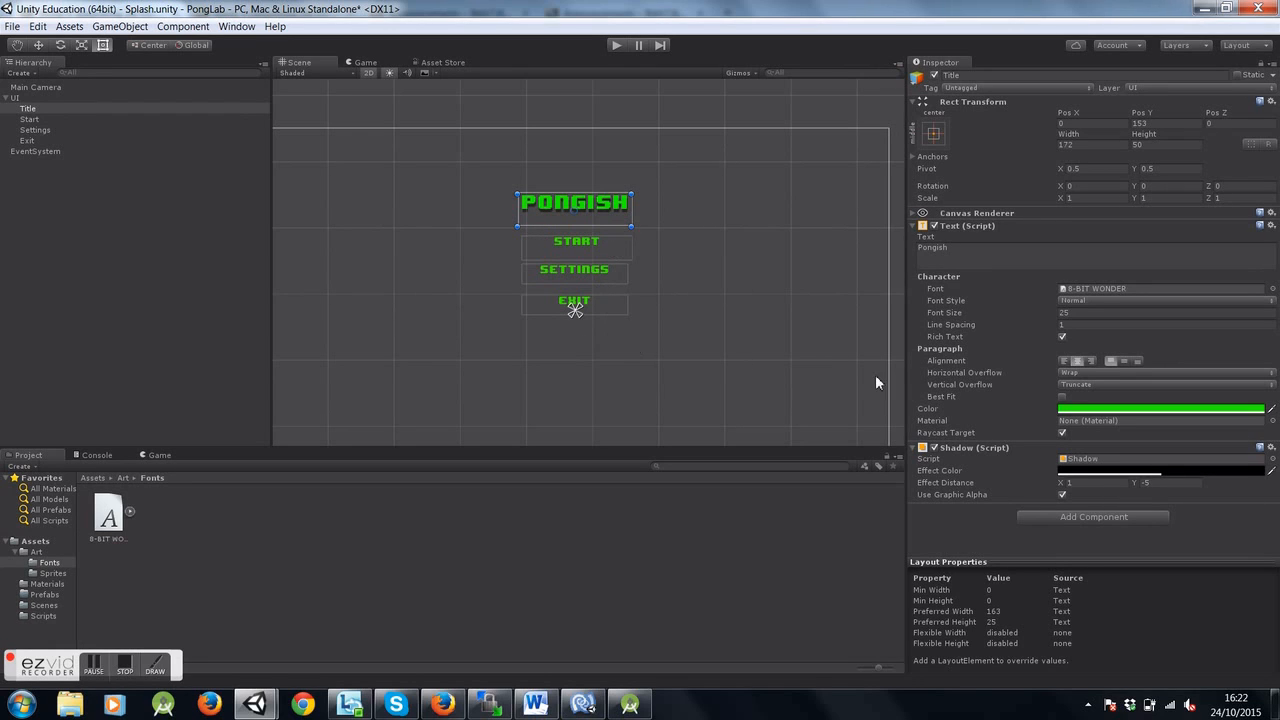
Add a UI Button component to the Start text
left_click(613, 253)
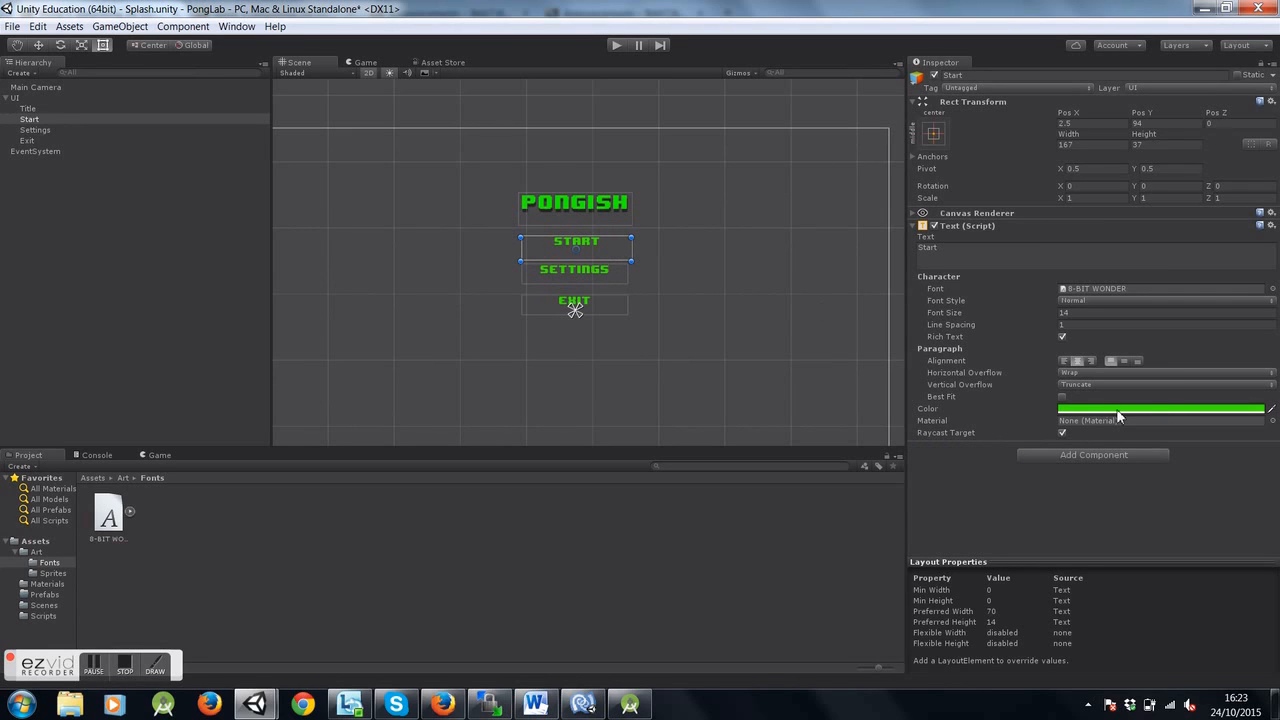
left_click(1101, 455)
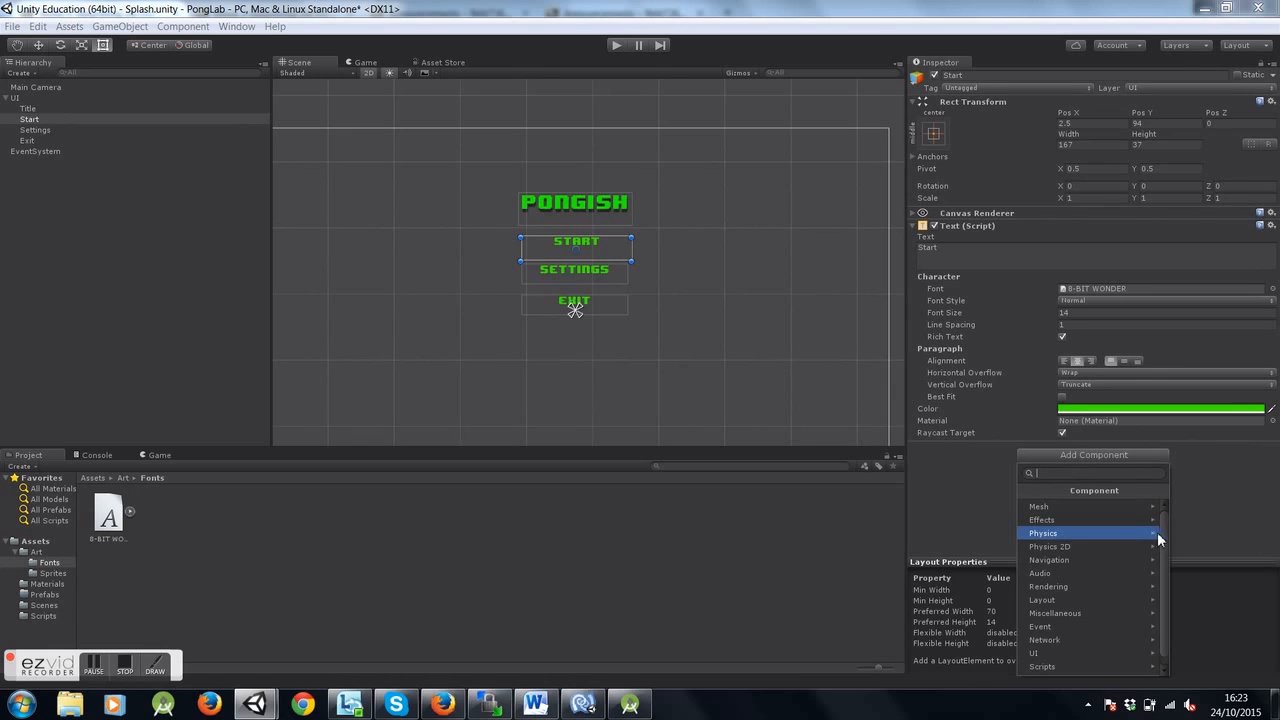
left_click_drag(1164, 540, 1177, 616)
left_click(1122, 643)
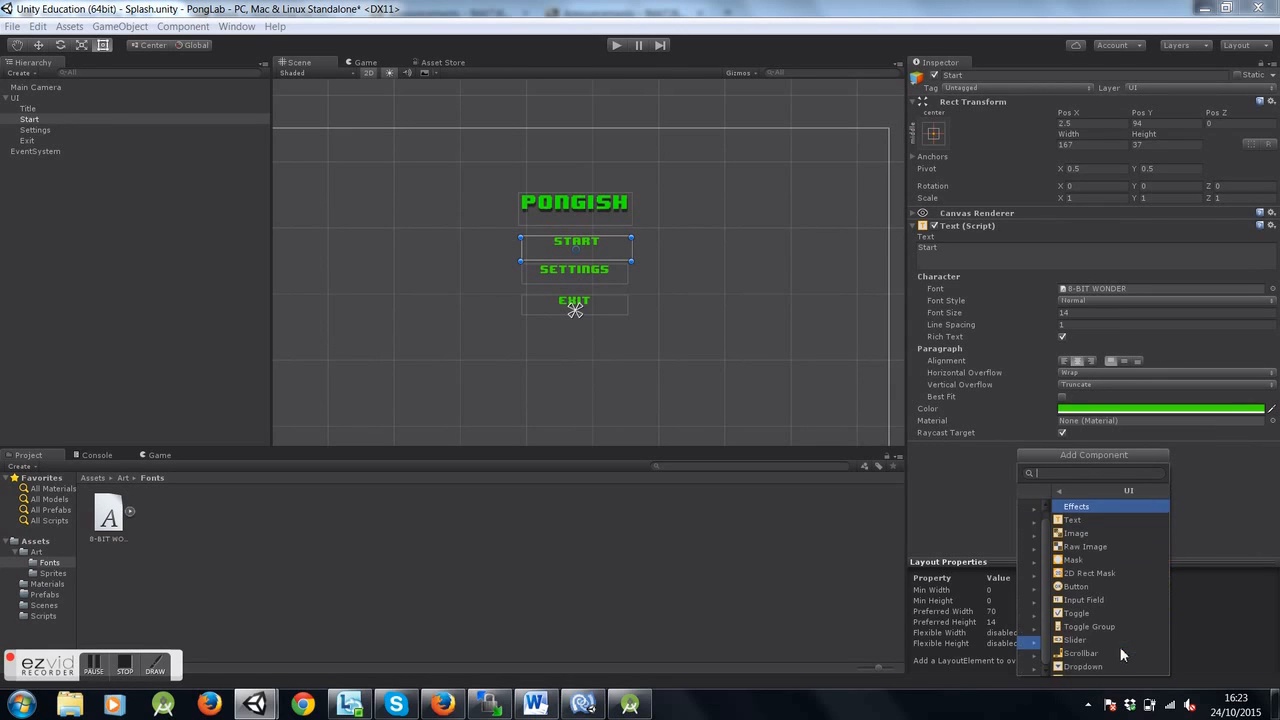
left_click_drag(1164, 529, 1165, 544)
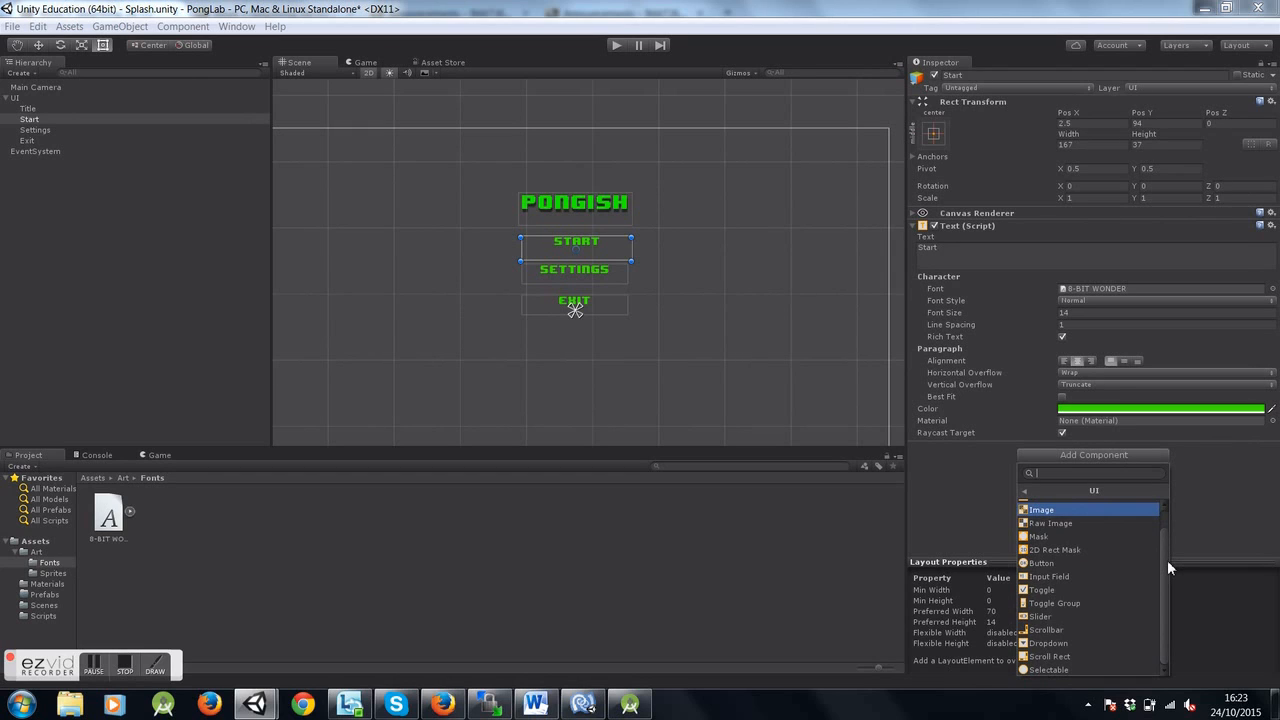
left_click(1122, 563)
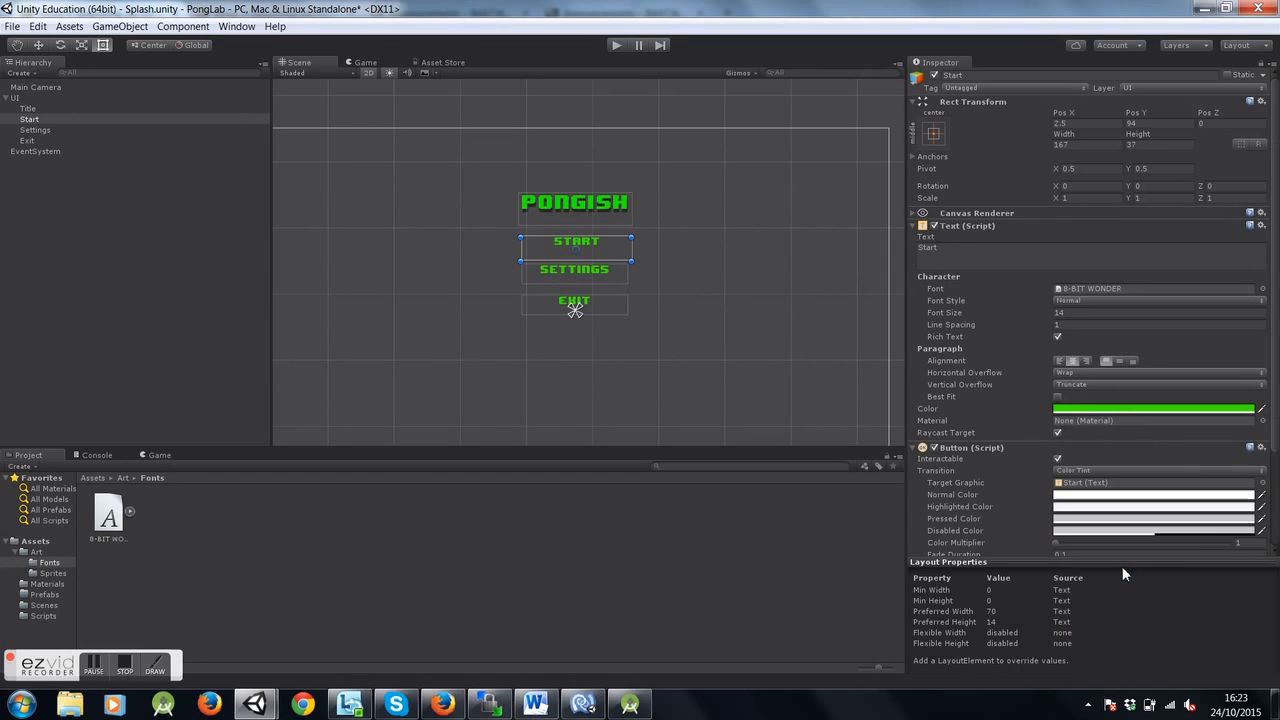
Set the Start button's Highlighted Color to mid grey with RGB 137, 137, 137
left_click_drag(1276, 365, 1276, 476)
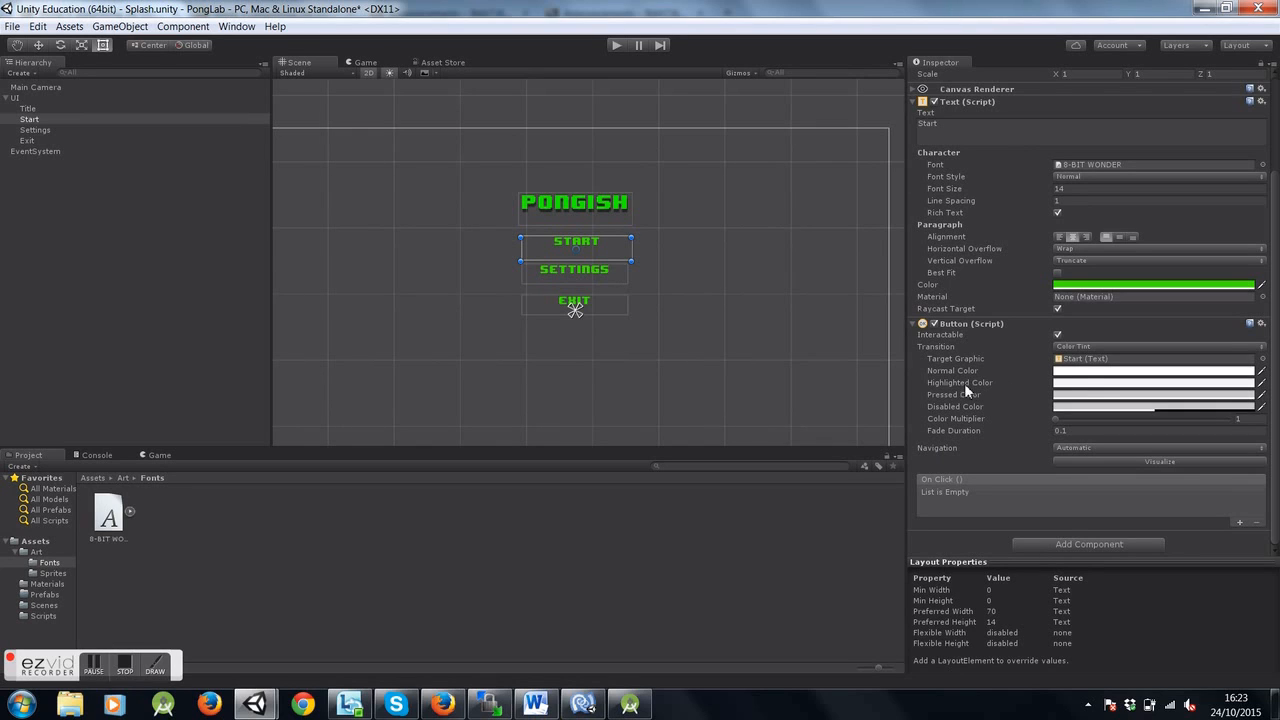
left_click(1094, 385)
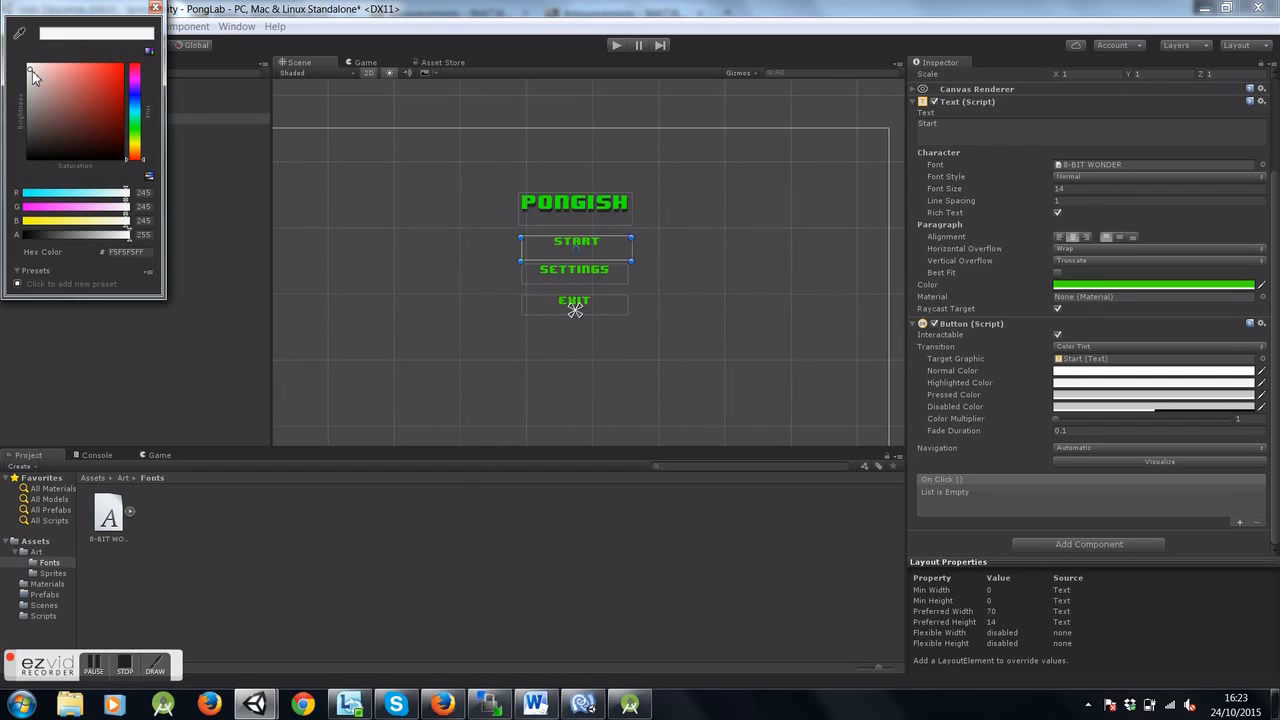
left_click_drag(30, 71, 30, 107)
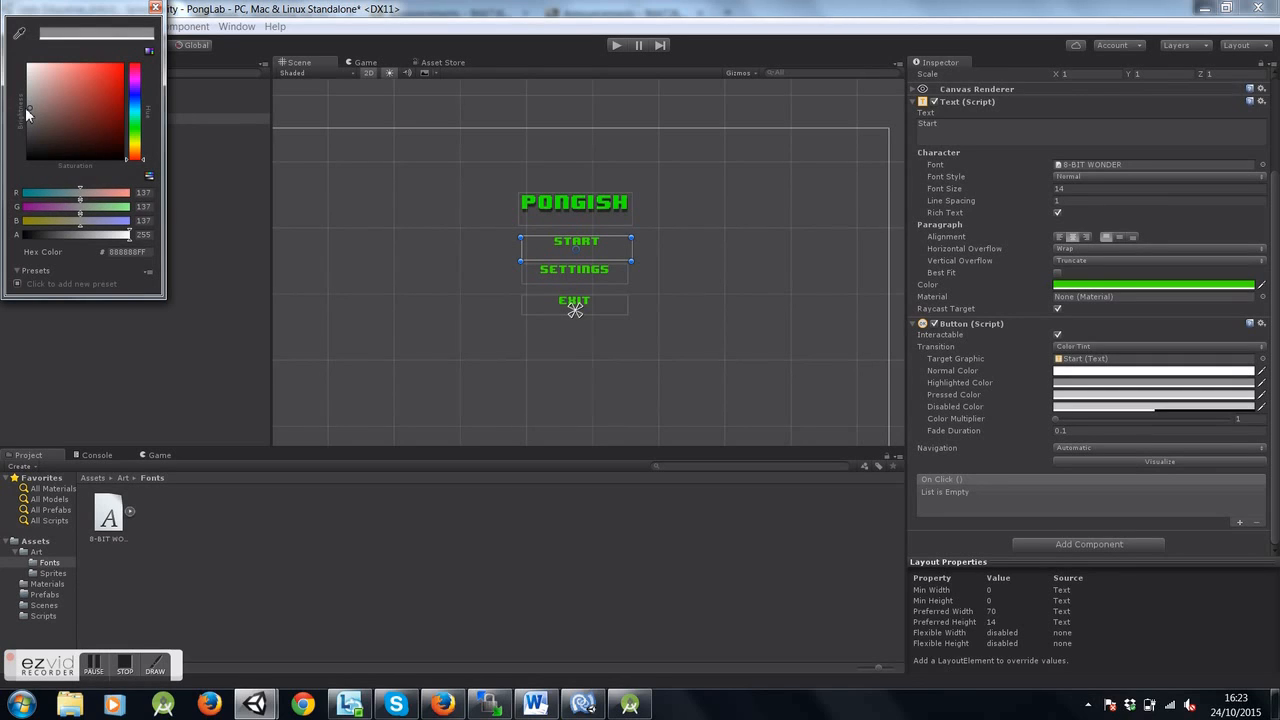
left_click(155, 8)
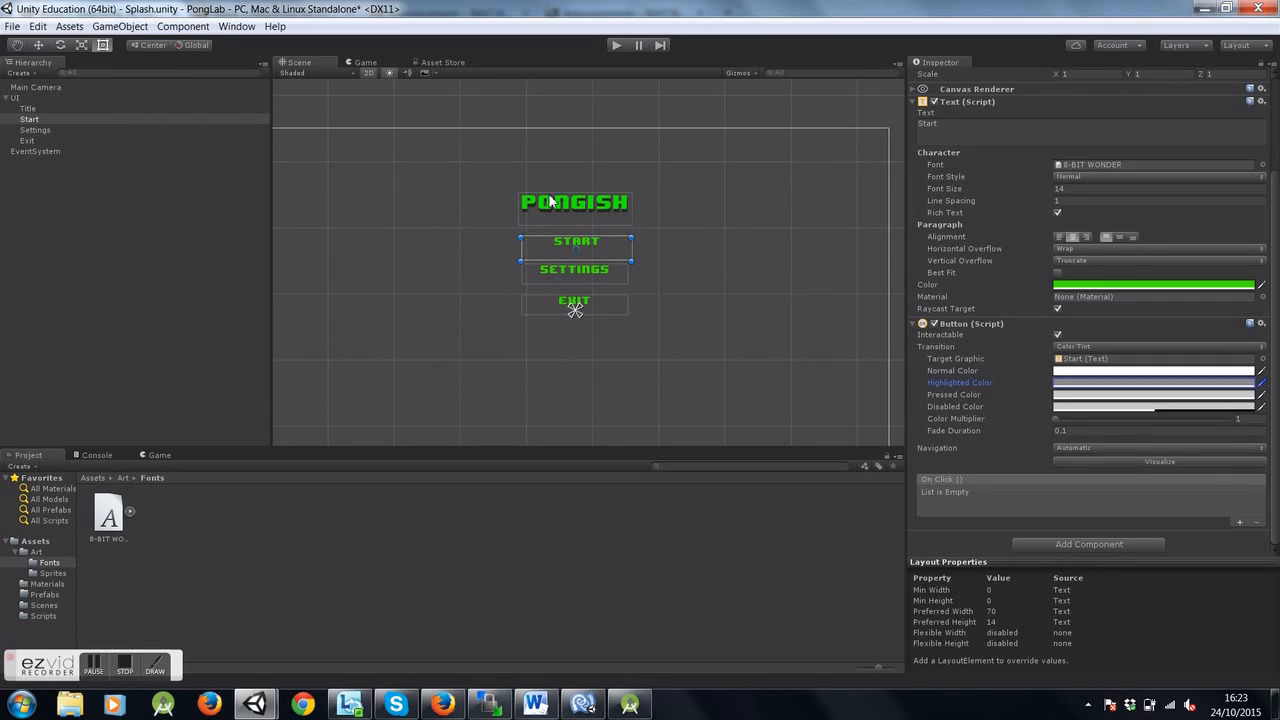
Set the Start button's Pressed Color to black (000000FF)
left_click(1128, 396)
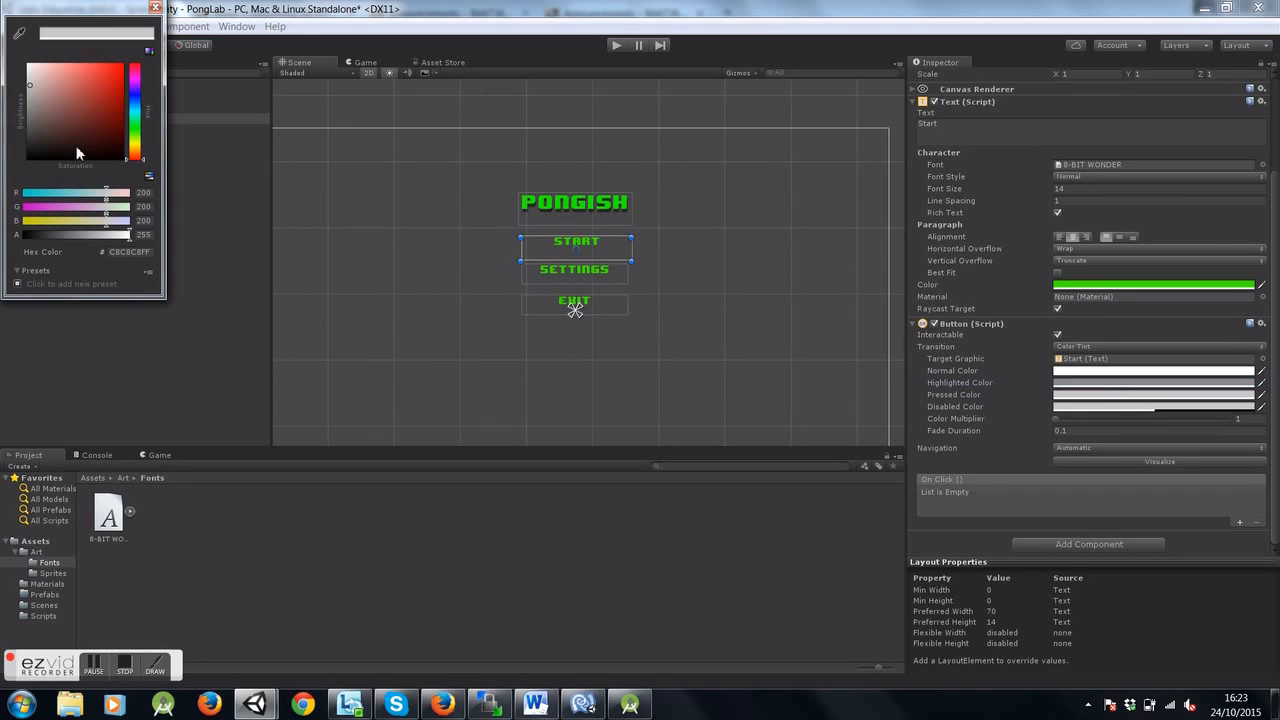
left_click_drag(30, 150, 28, 170)
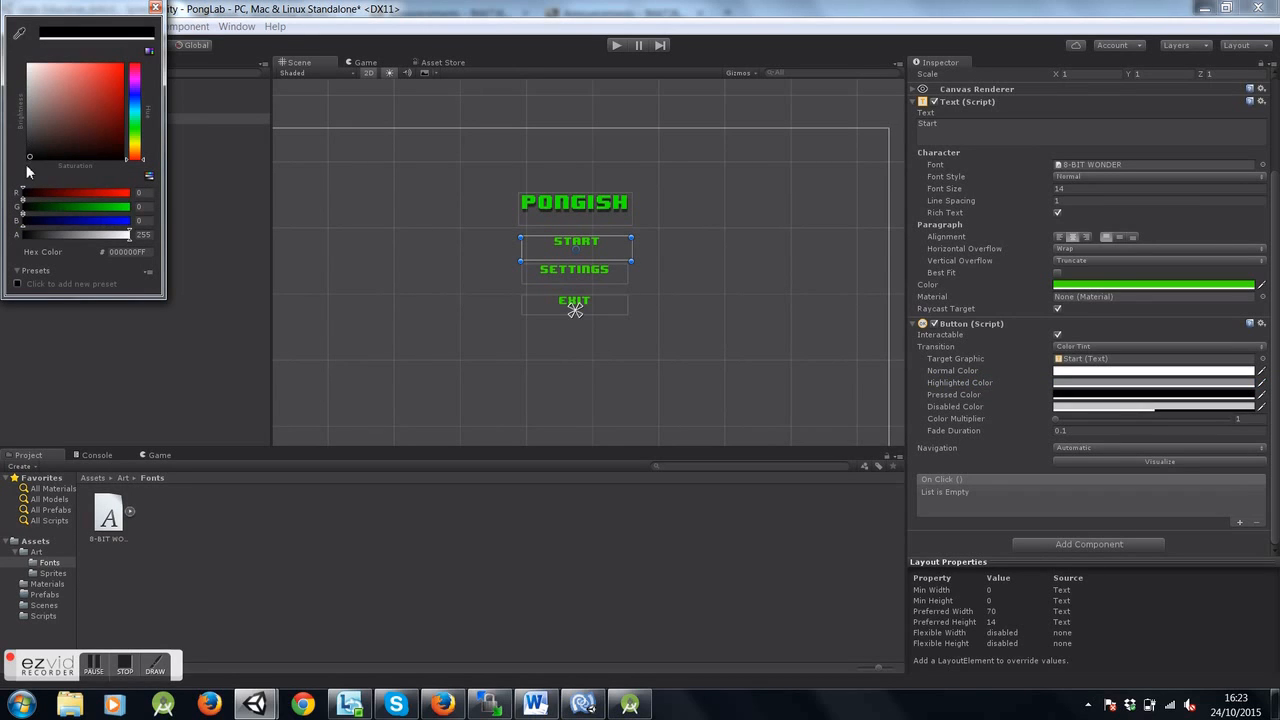
left_click(155, 8)
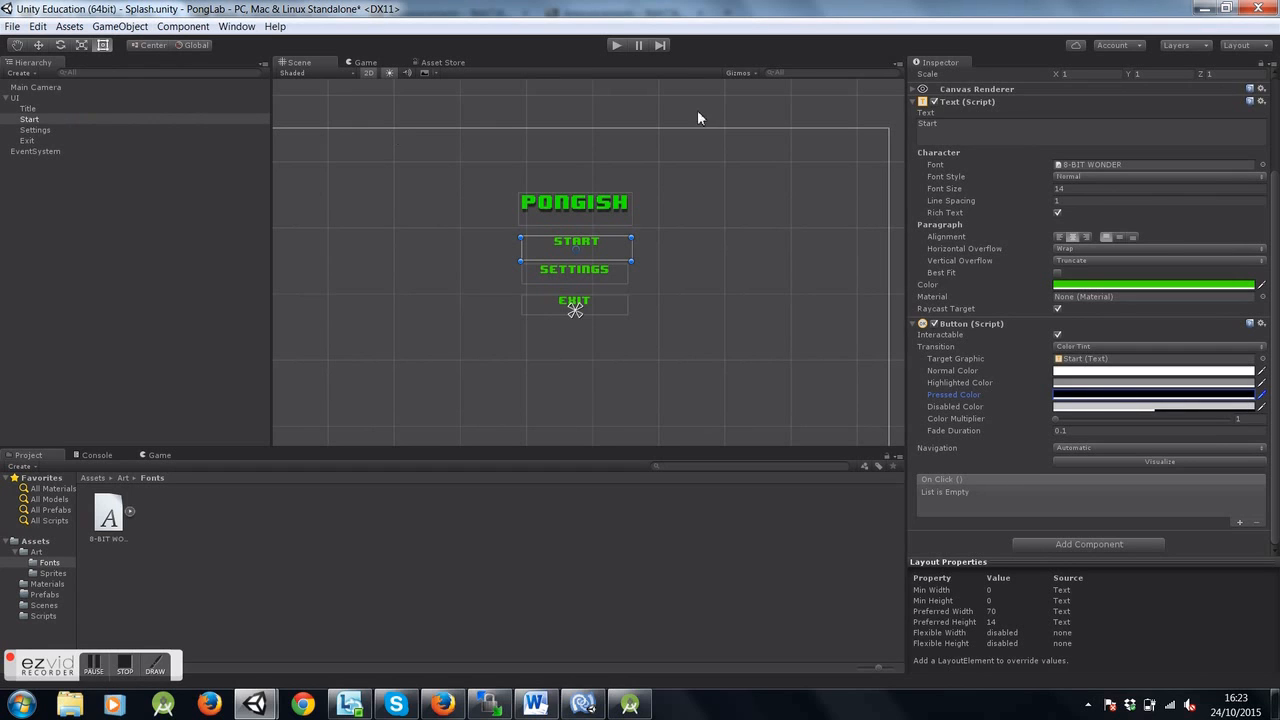
Play the scene, test the Start button's highlighted and pressed colours in the Game view, and stop playback
left_click(616, 46)
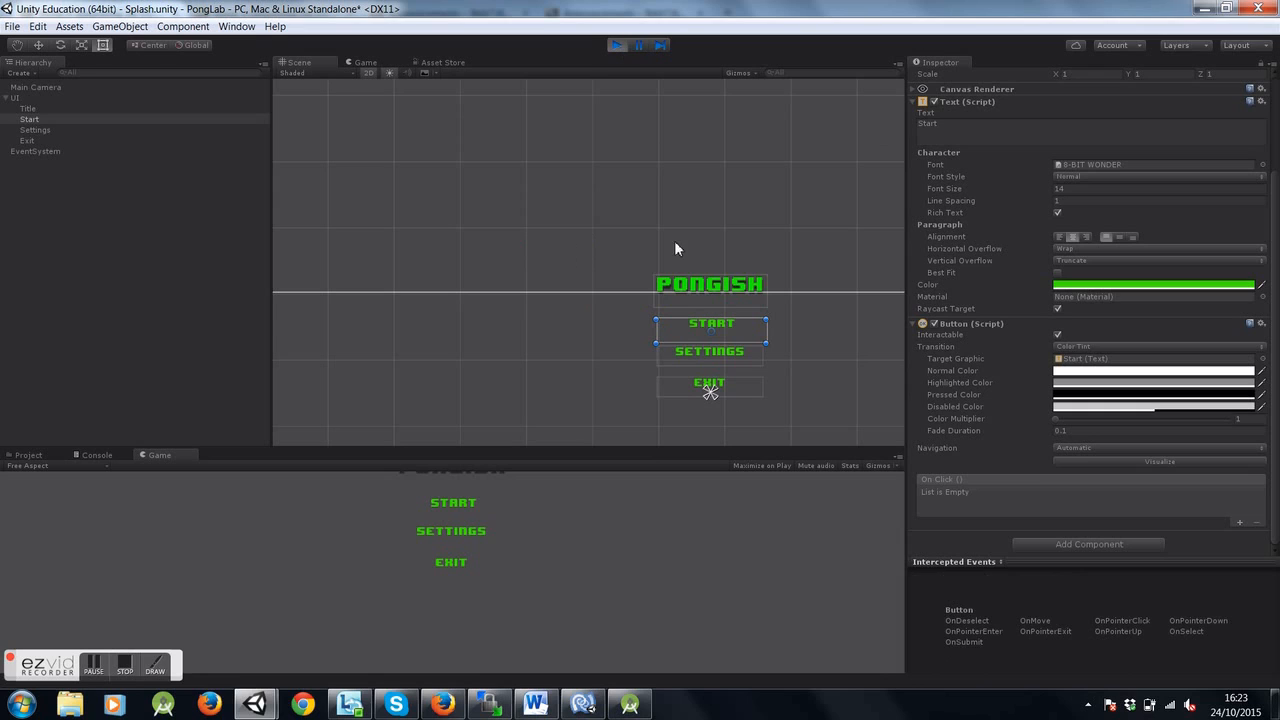
left_click(366, 62)
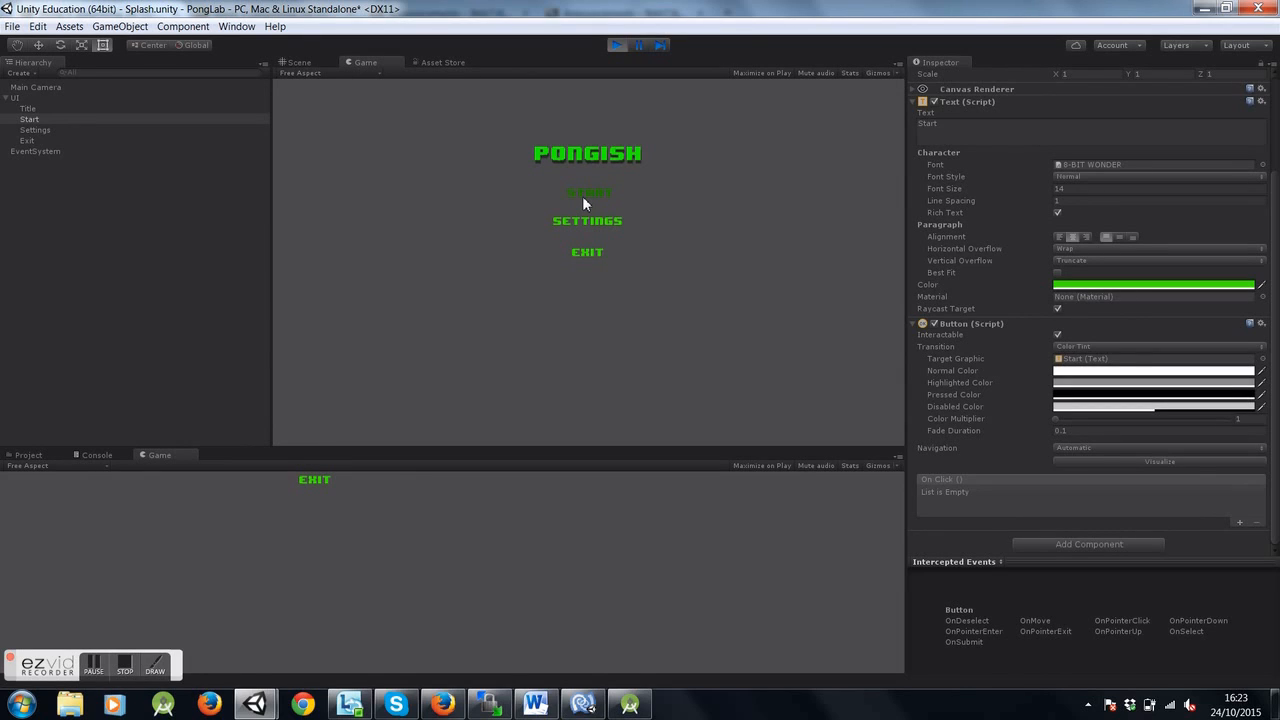
left_click(97, 455)
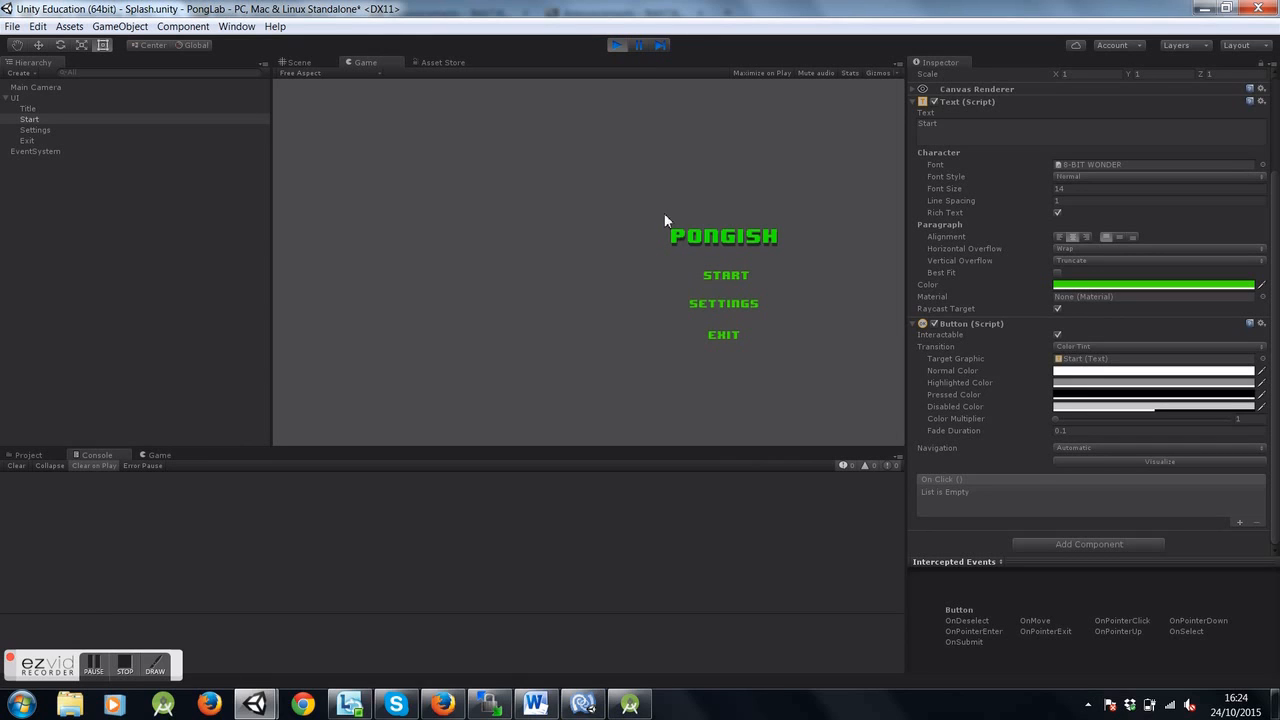
left_click(296, 60)
left_click(348, 60)
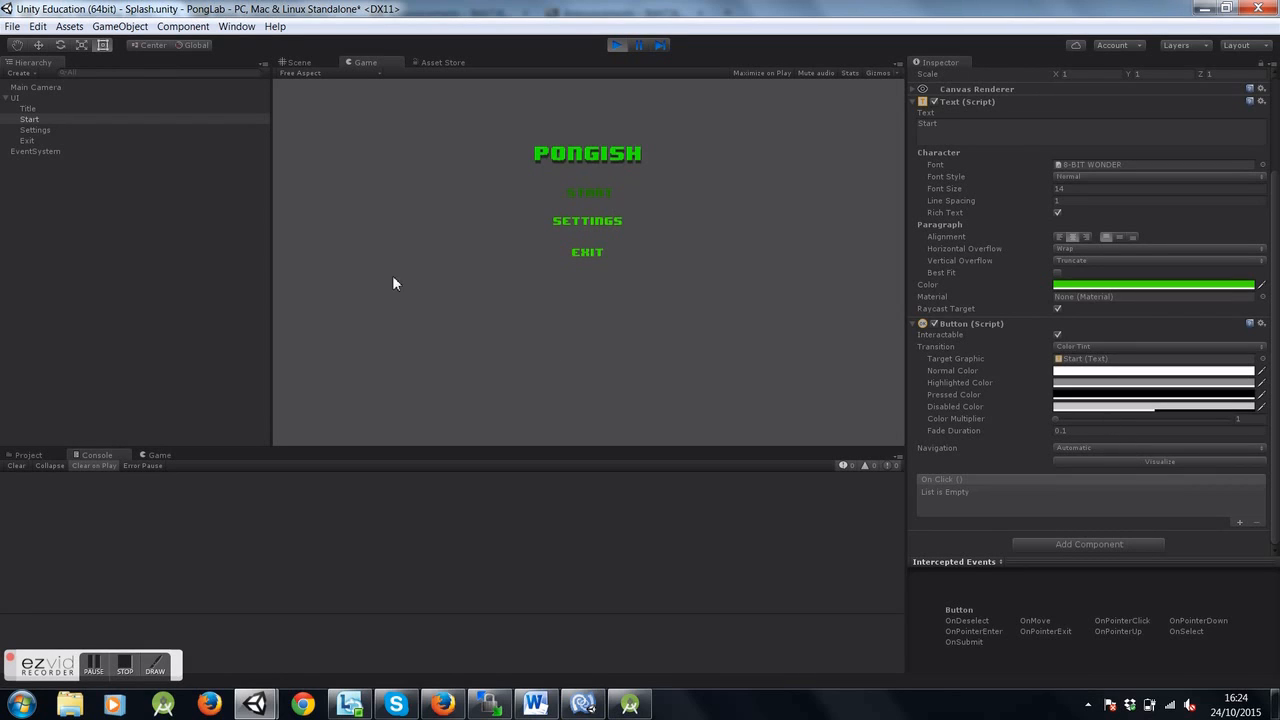
left_click(294, 62)
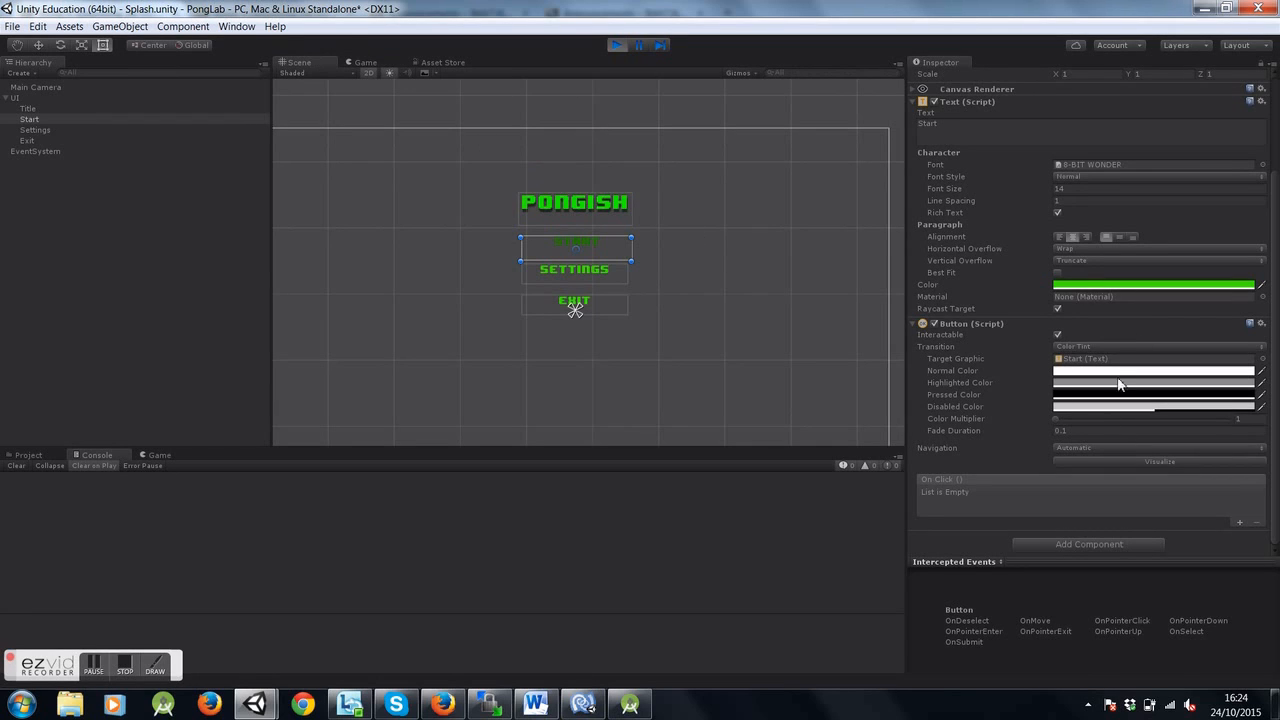
left_click(608, 43)
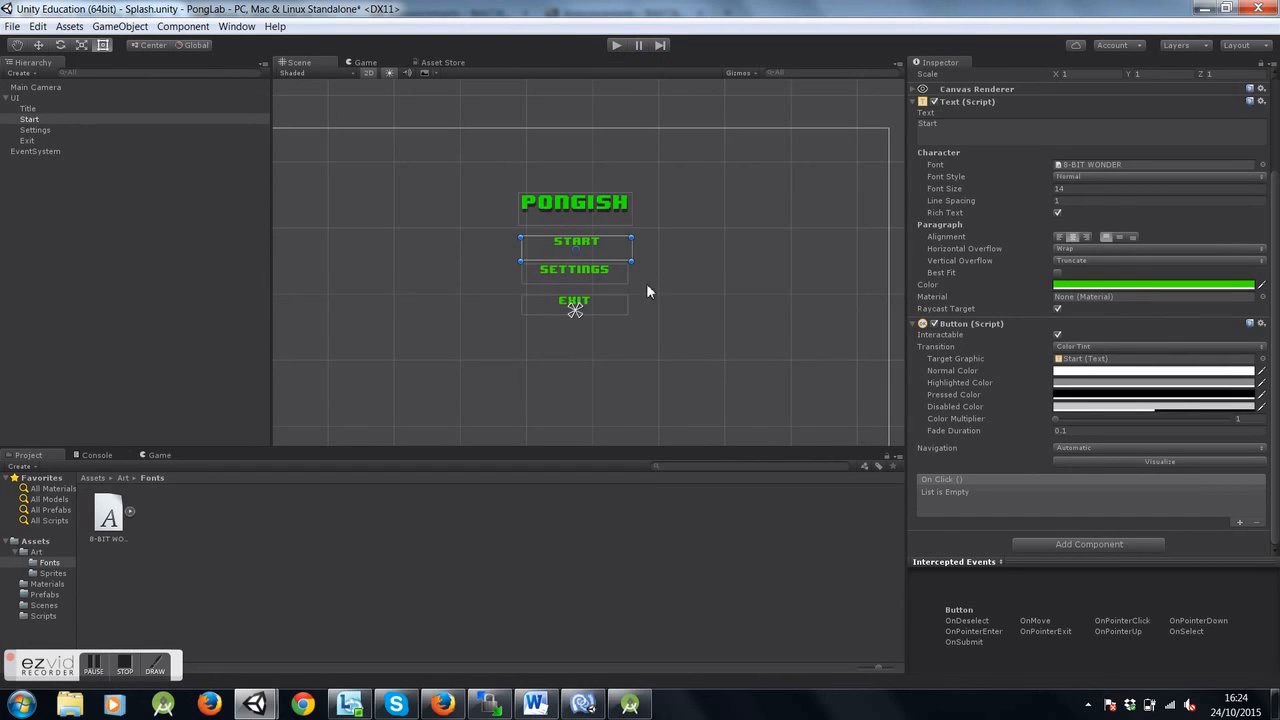
Add a UI Button component to the Settings text
left_click(605, 270)
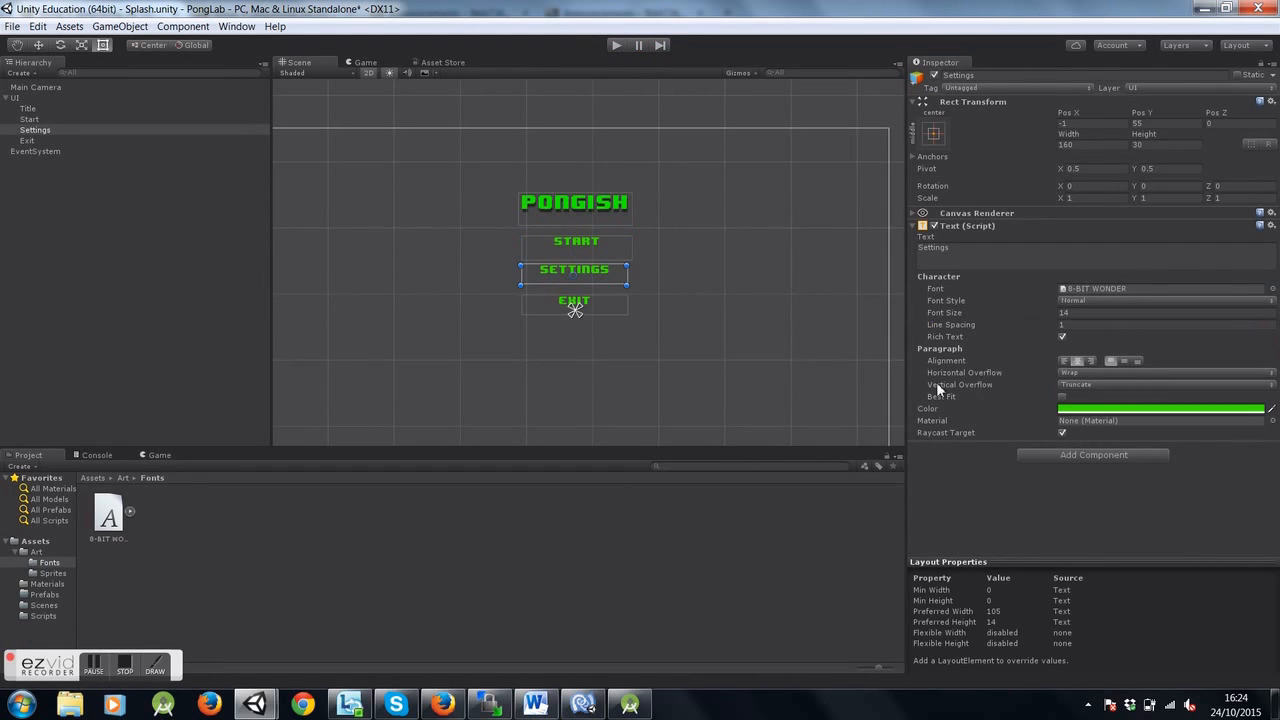
left_click(1034, 458)
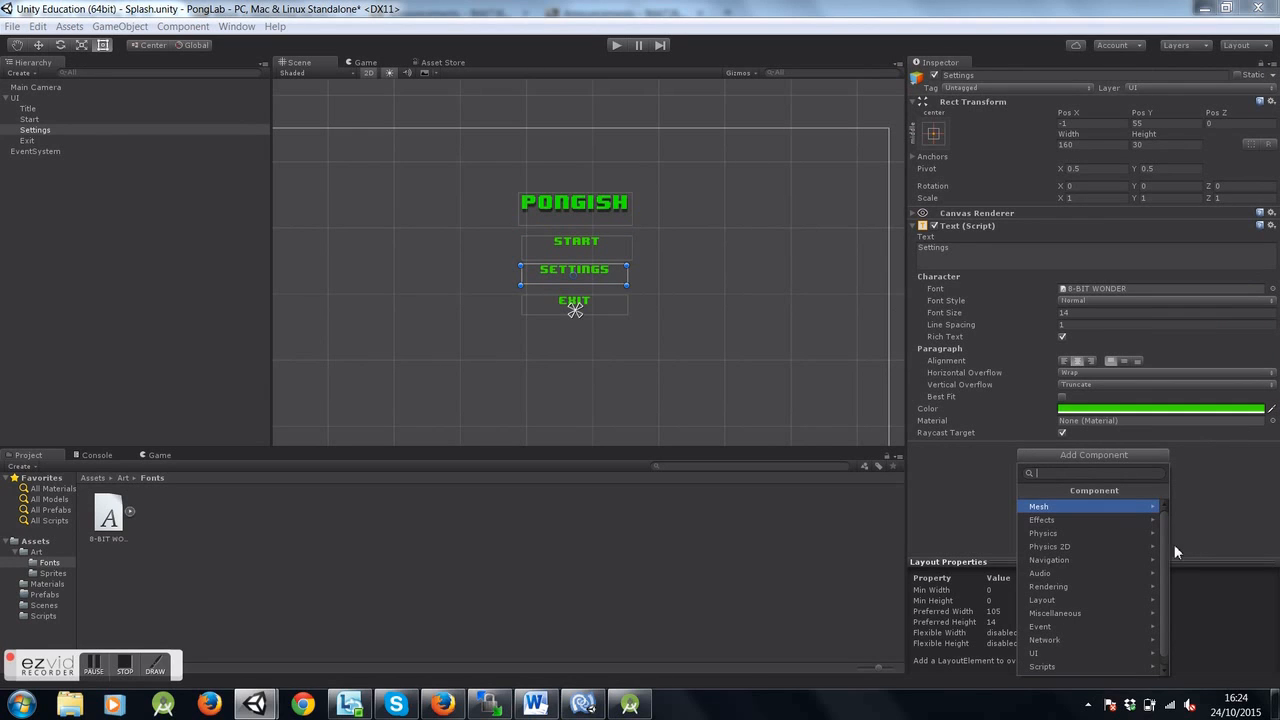
left_click(1087, 643)
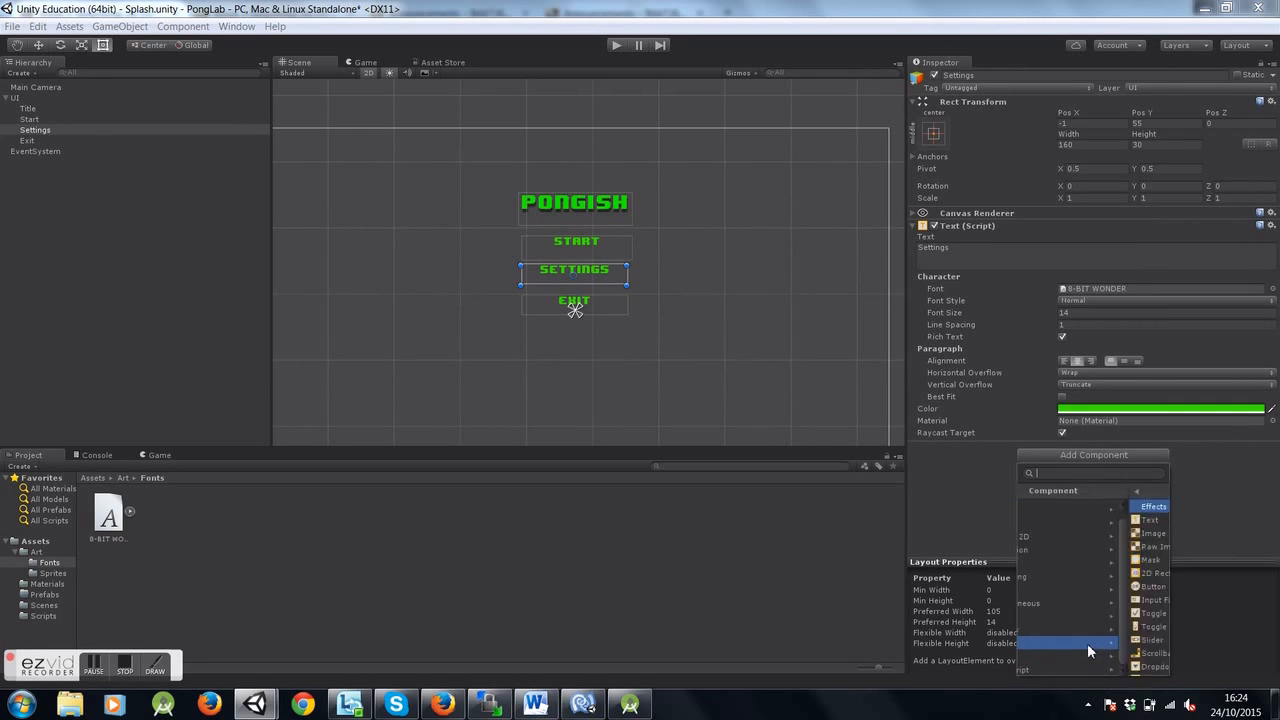
left_click_drag(1161, 562, 1165, 589)
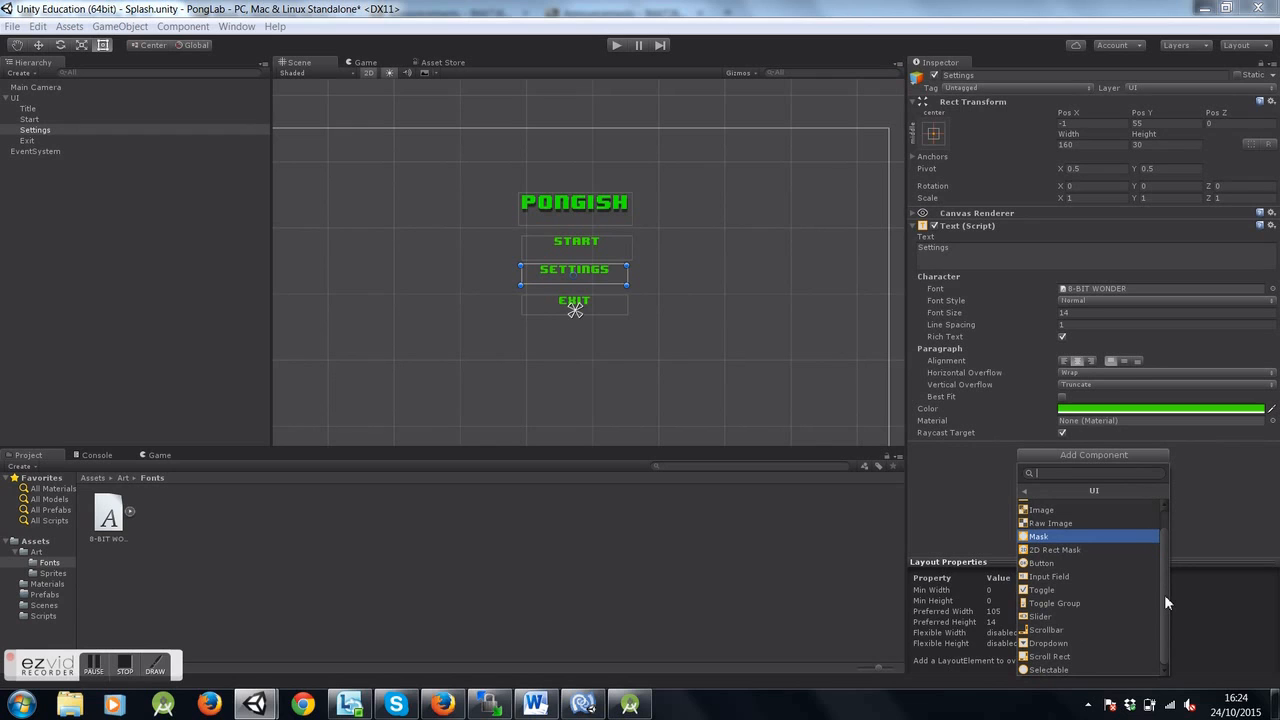
left_click(1097, 562)
Set the Settings button's Highlighted Color to mid grey (777777FF) and its Pressed Color to black
scroll(1050, 400, "down", 3)
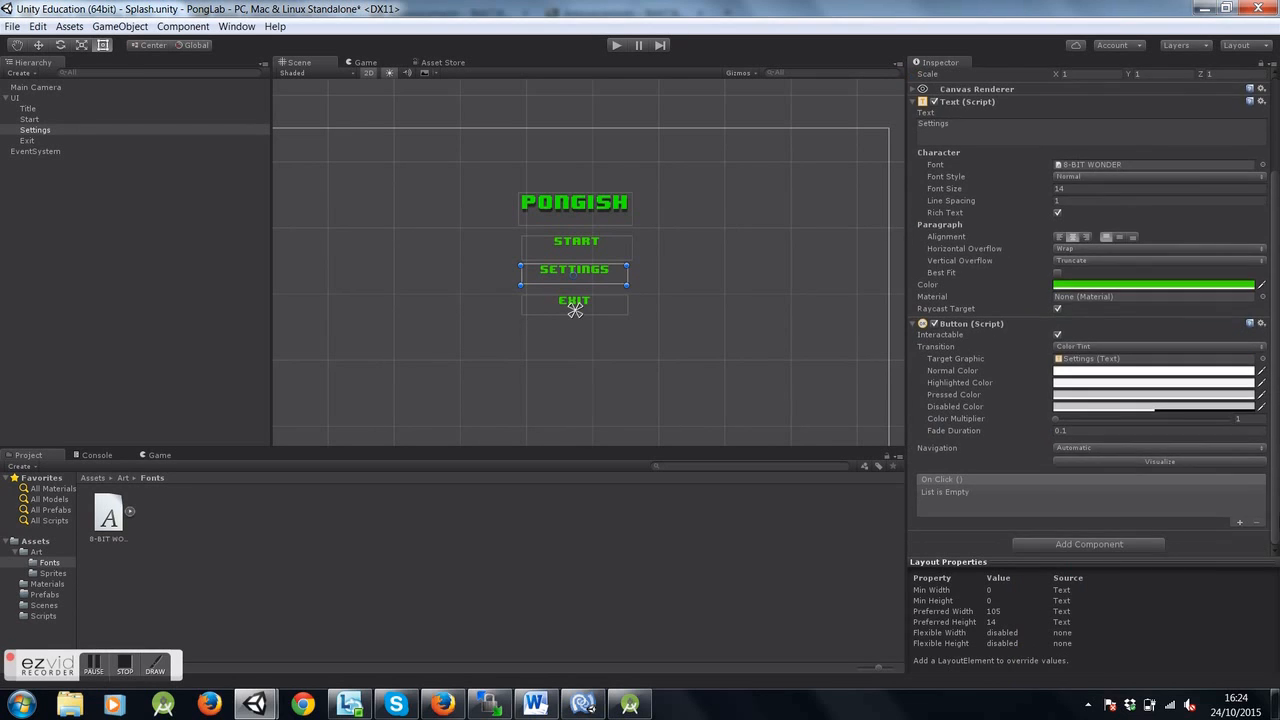
left_click(1080, 382)
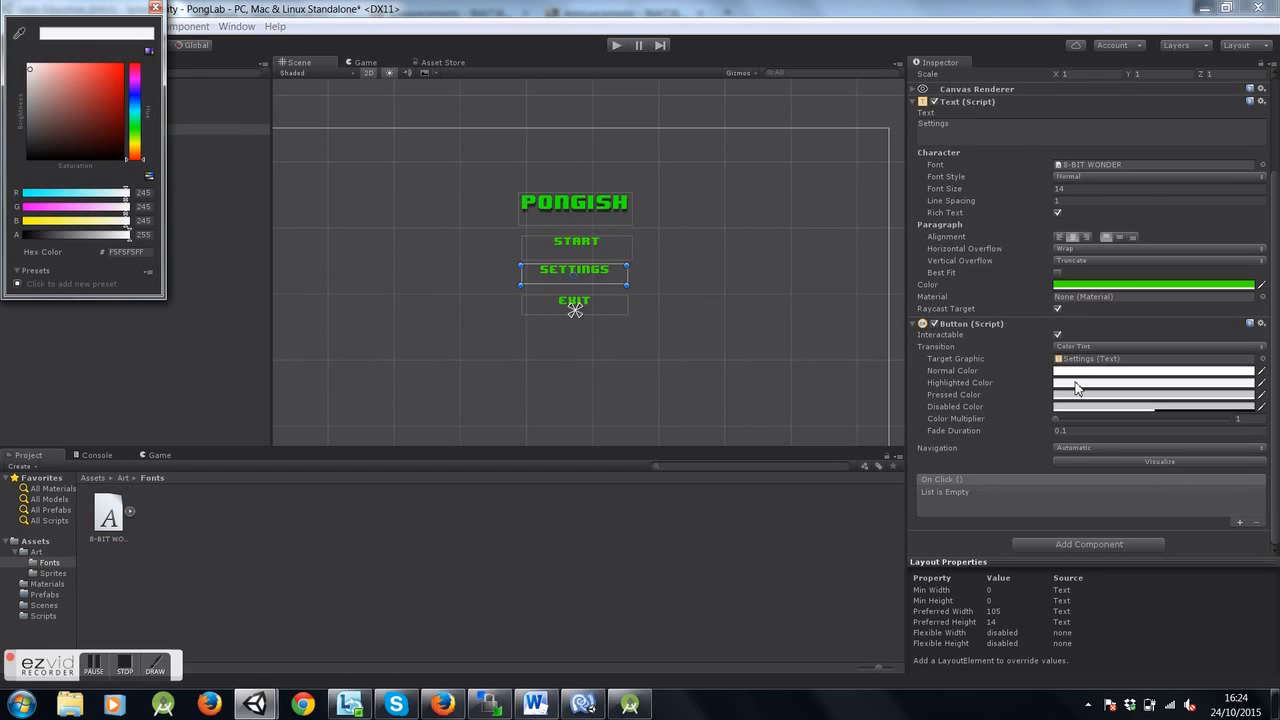
left_click_drag(32, 73, 22, 121)
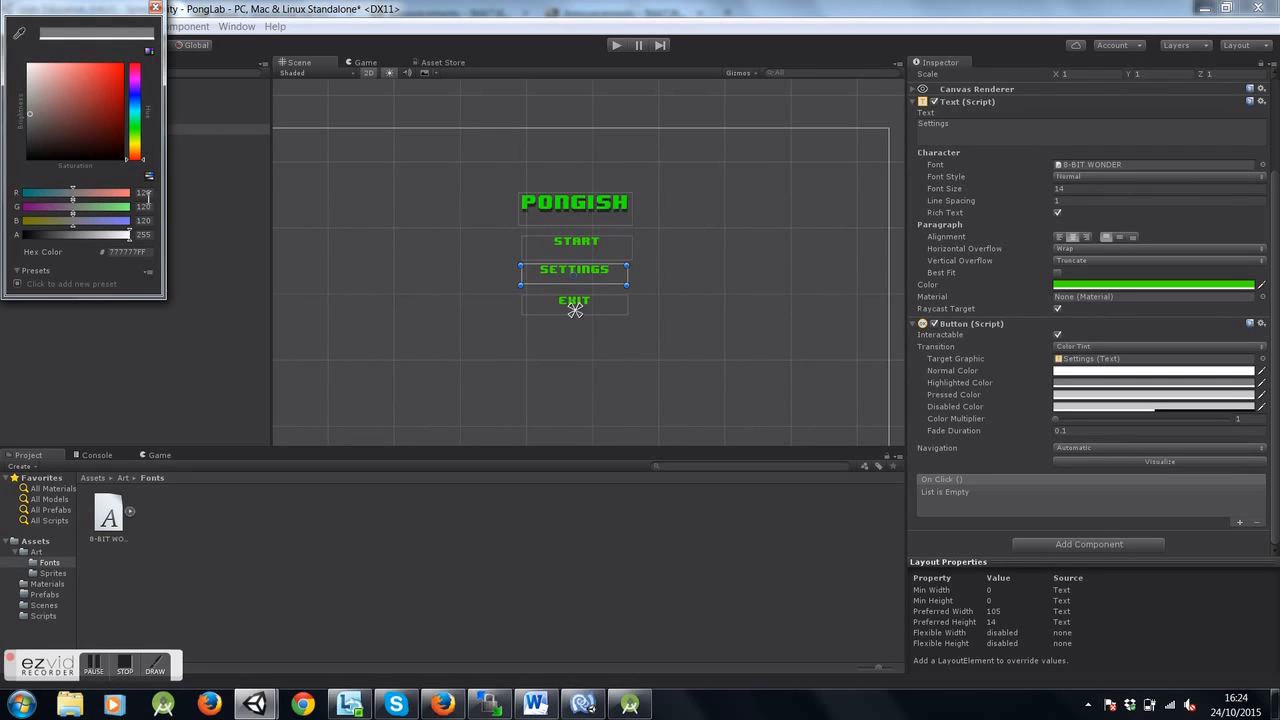
left_click(155, 7)
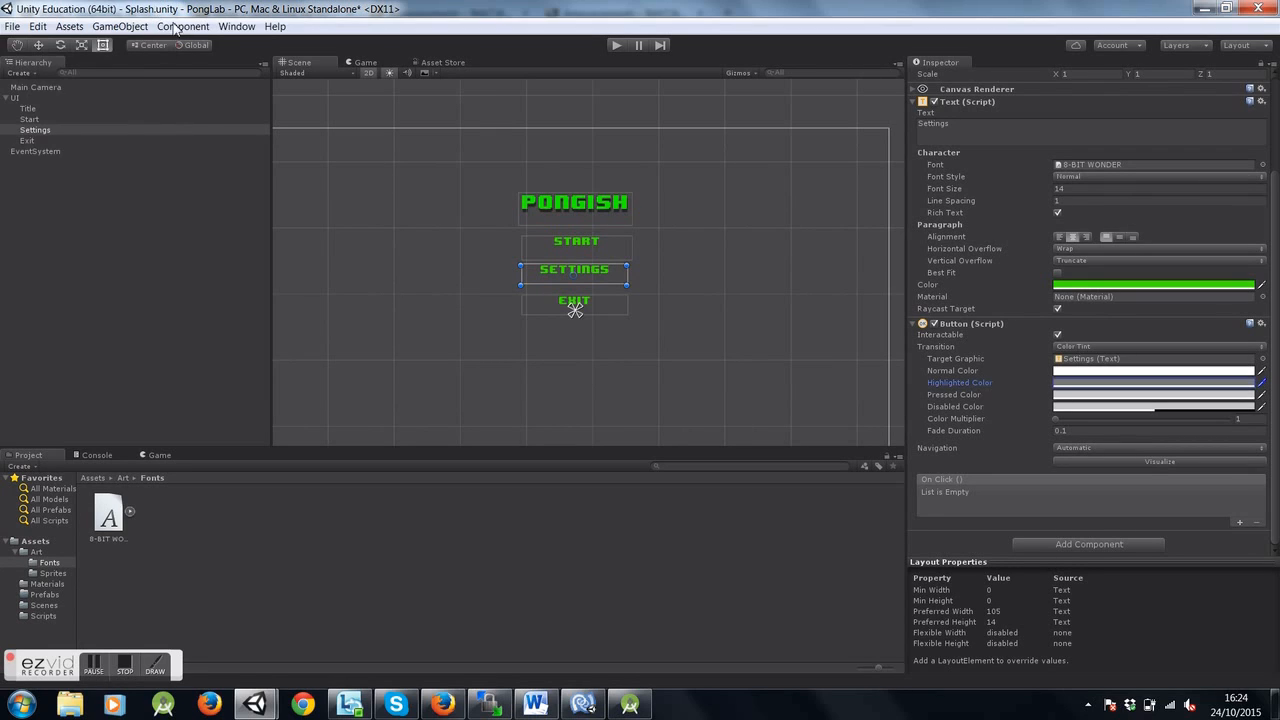
left_click(1092, 396)
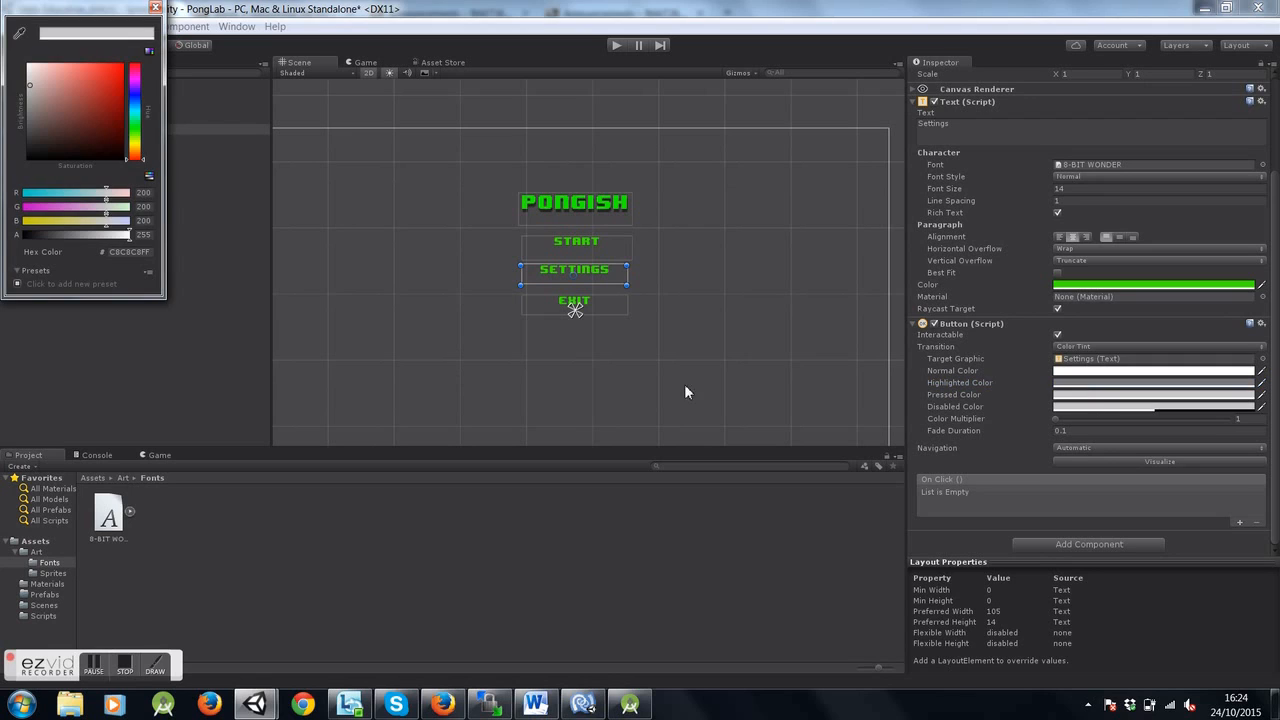
left_click_drag(31, 81, 30, 182)
left_click(155, 7)
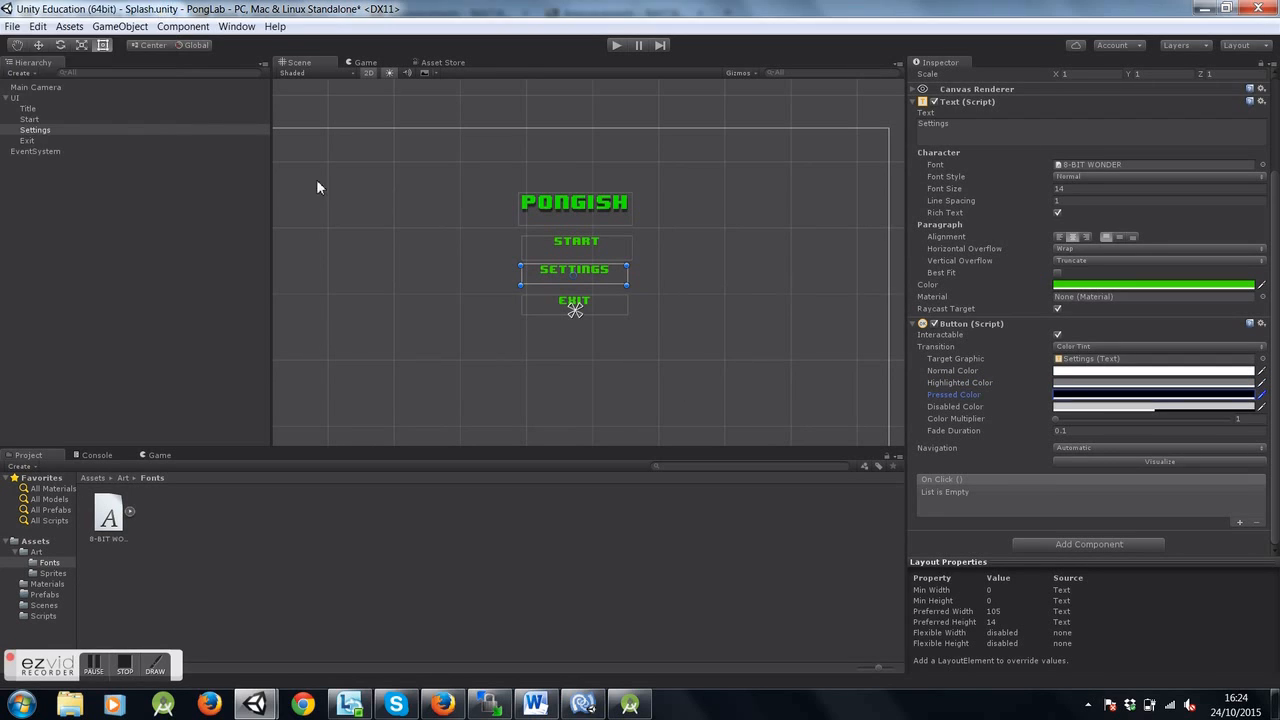
Add a UI Button component to the Exit text
left_click(588, 310)
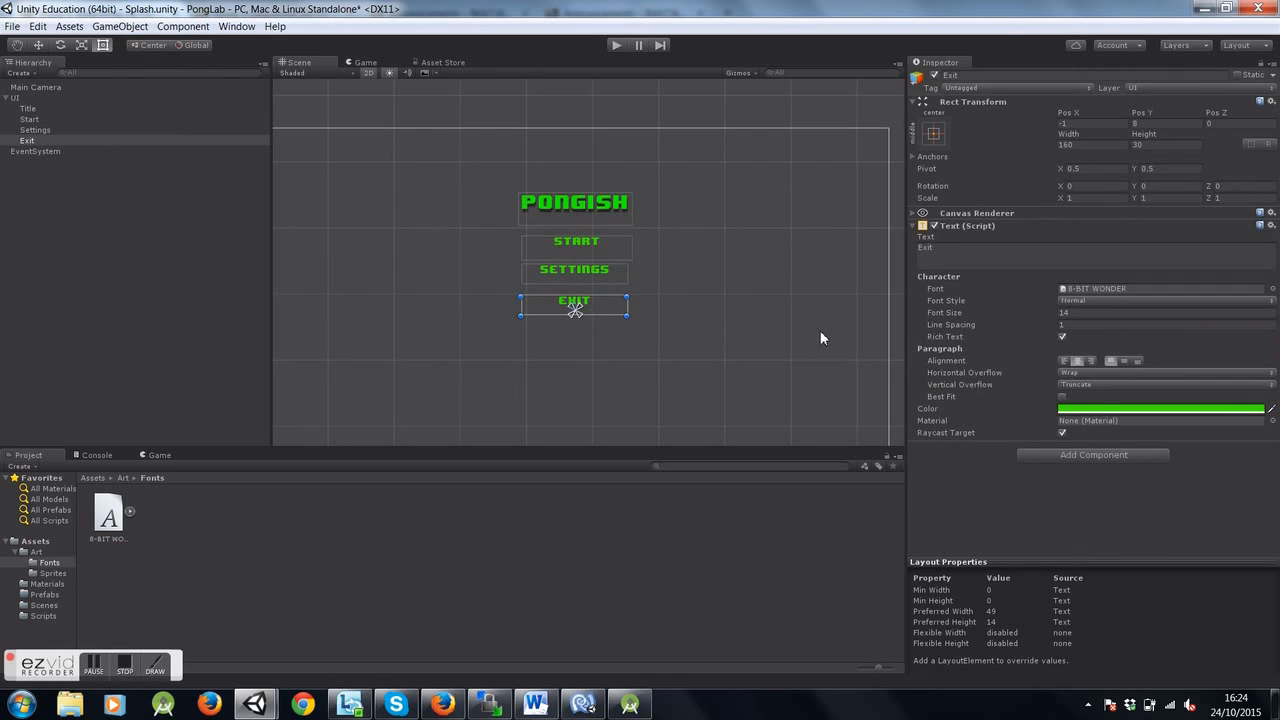
left_click(1064, 457)
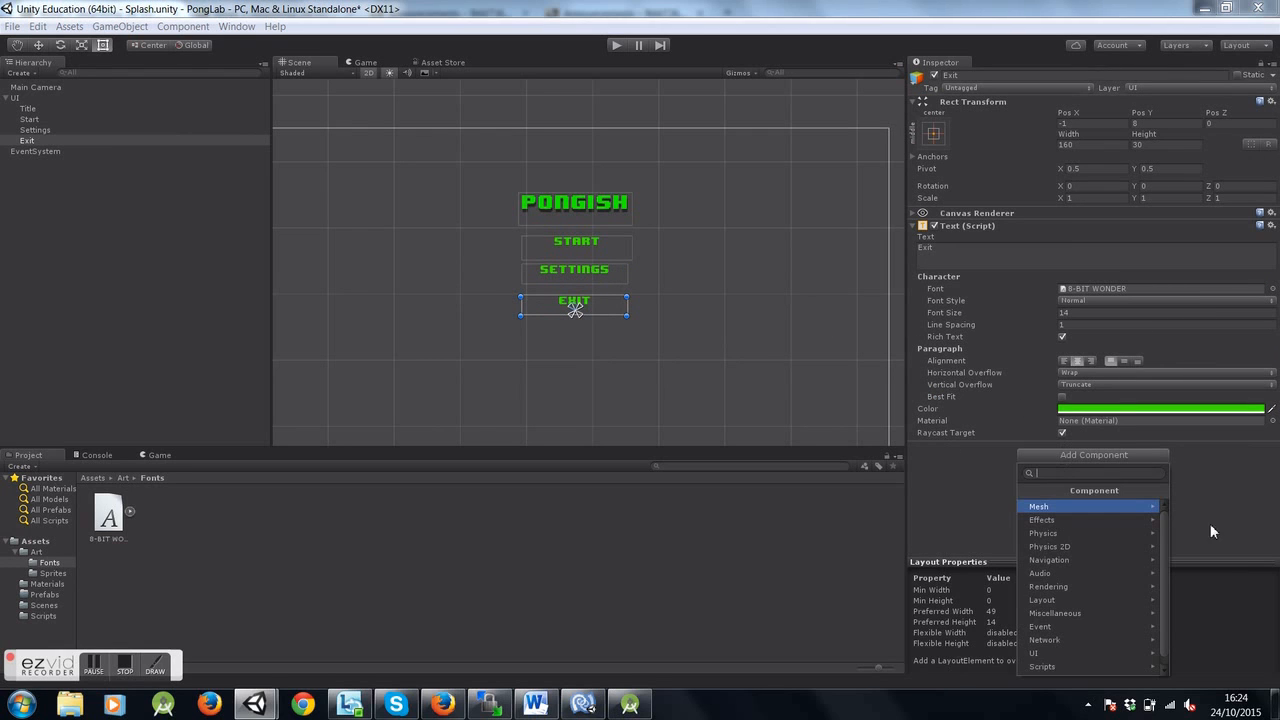
left_click_drag(1165, 532, 1164, 578)
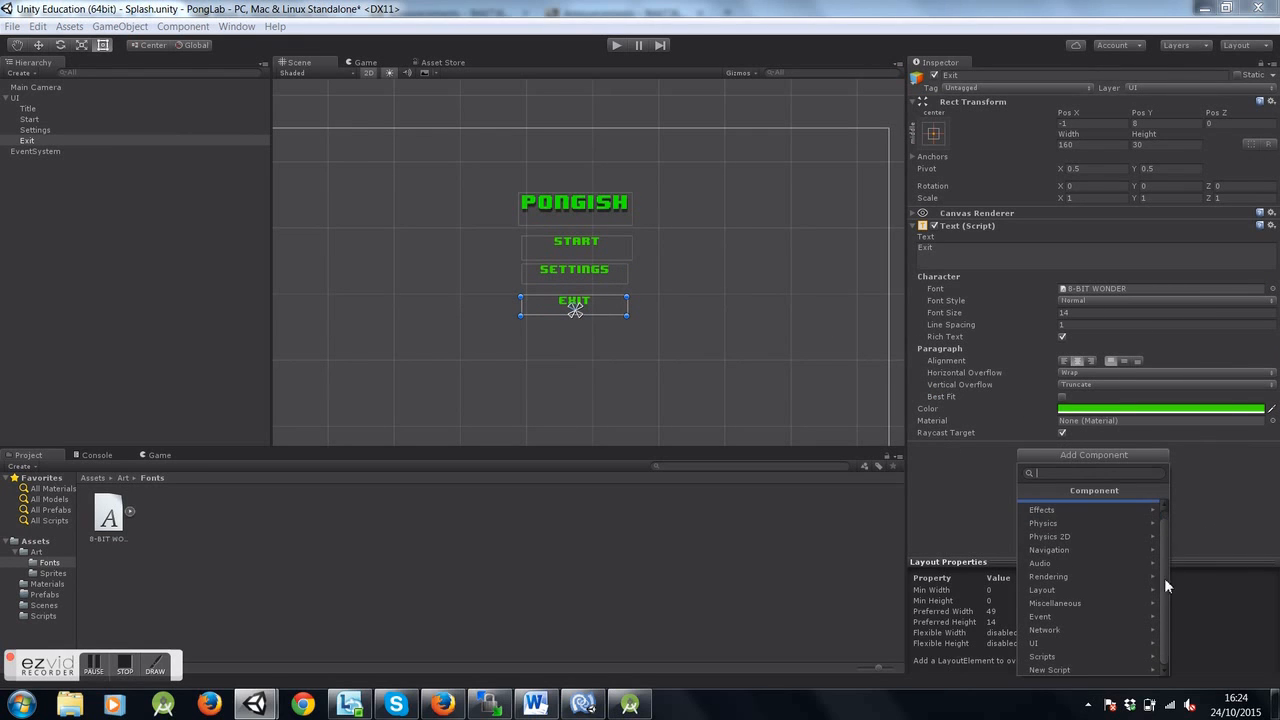
left_click(1144, 642)
left_click_drag(1160, 565, 1164, 612)
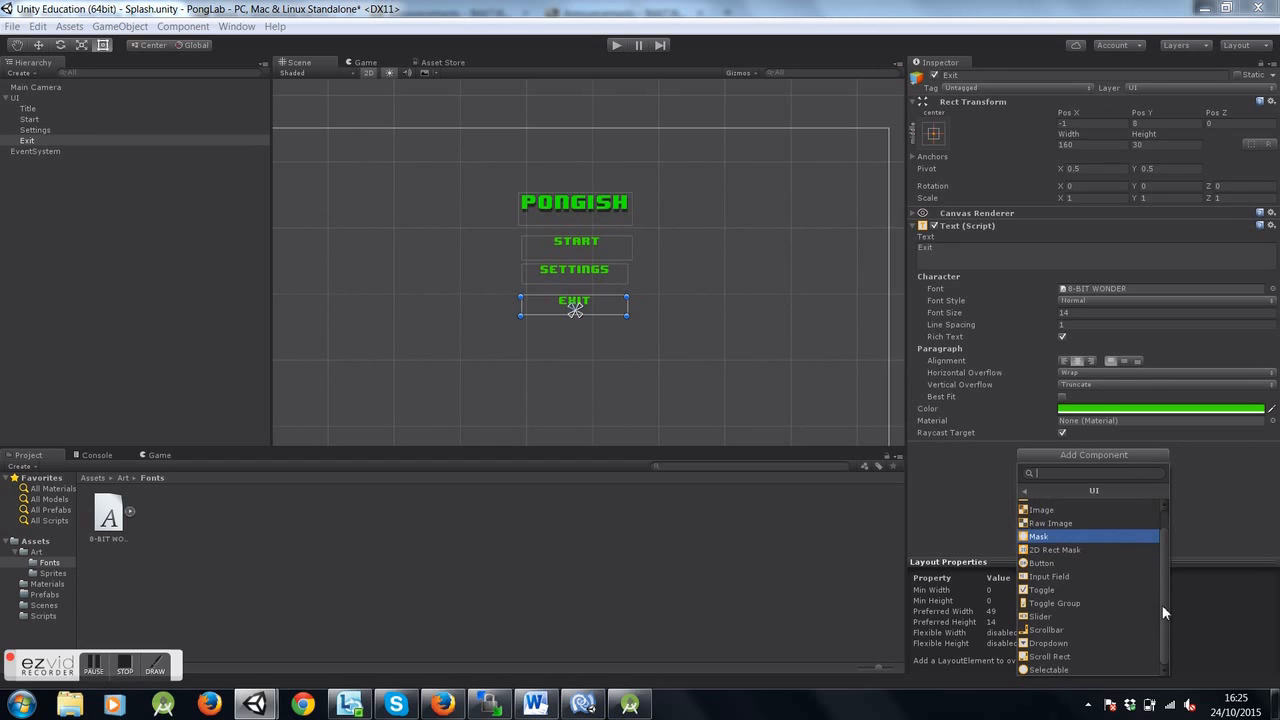
left_click(1108, 563)
Set the Exit button's Highlighted Color to mid grey (7B7B7BFF) and its Pressed Color to black (000000FF)
scroll(1274, 348, "down", 3)
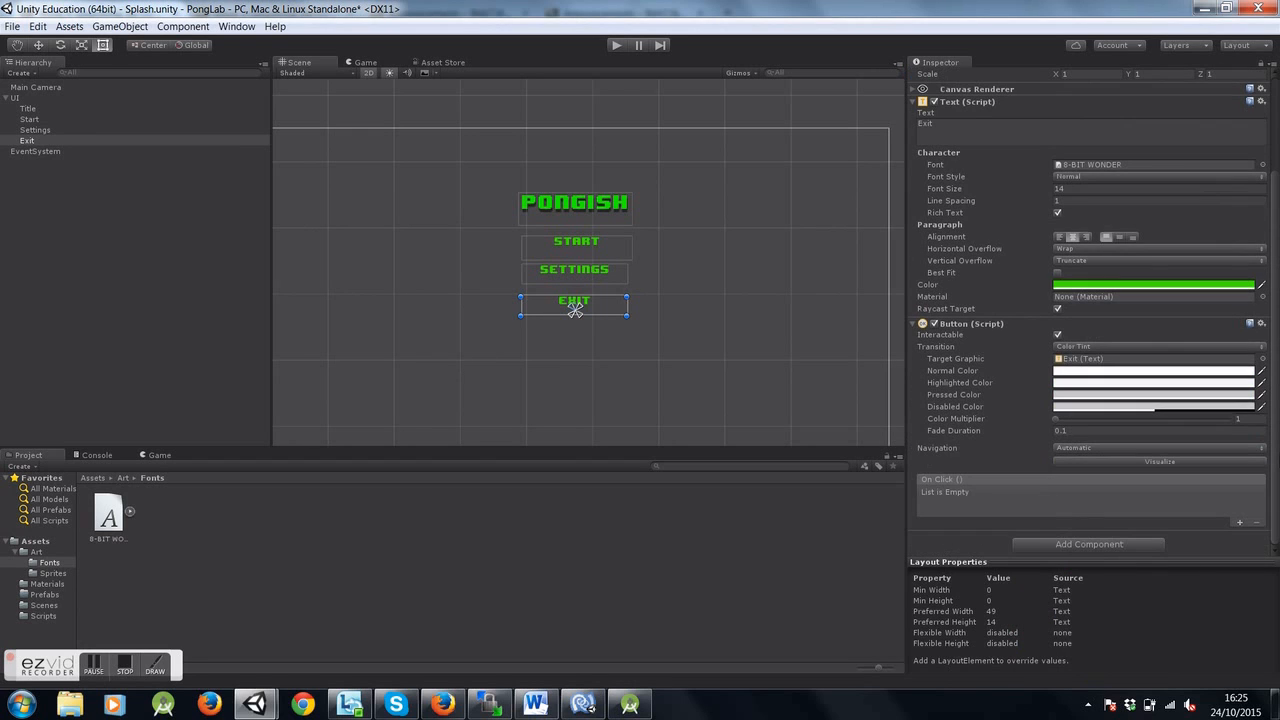
left_click(1066, 383)
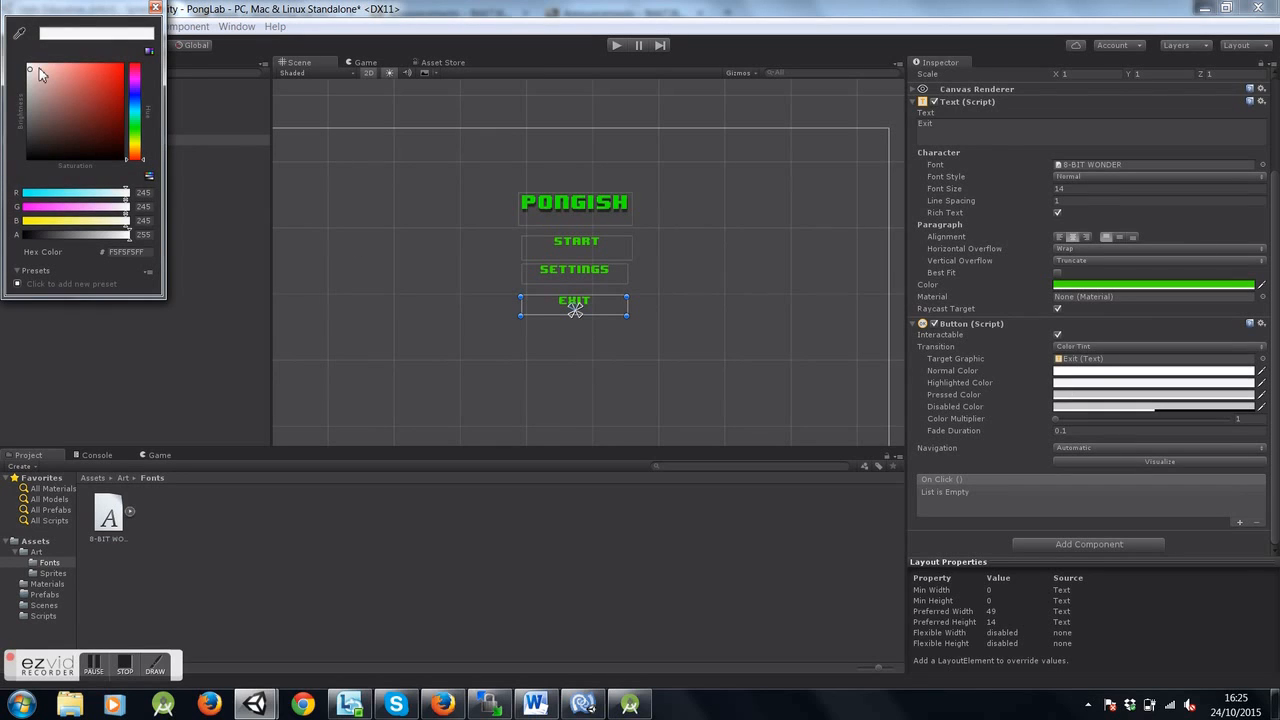
left_click(26, 101)
mouse_move(24, 103)
left_mouse_down()
mouse_move(25, 130)
mouse_move(22, 118)
left_mouse_up()
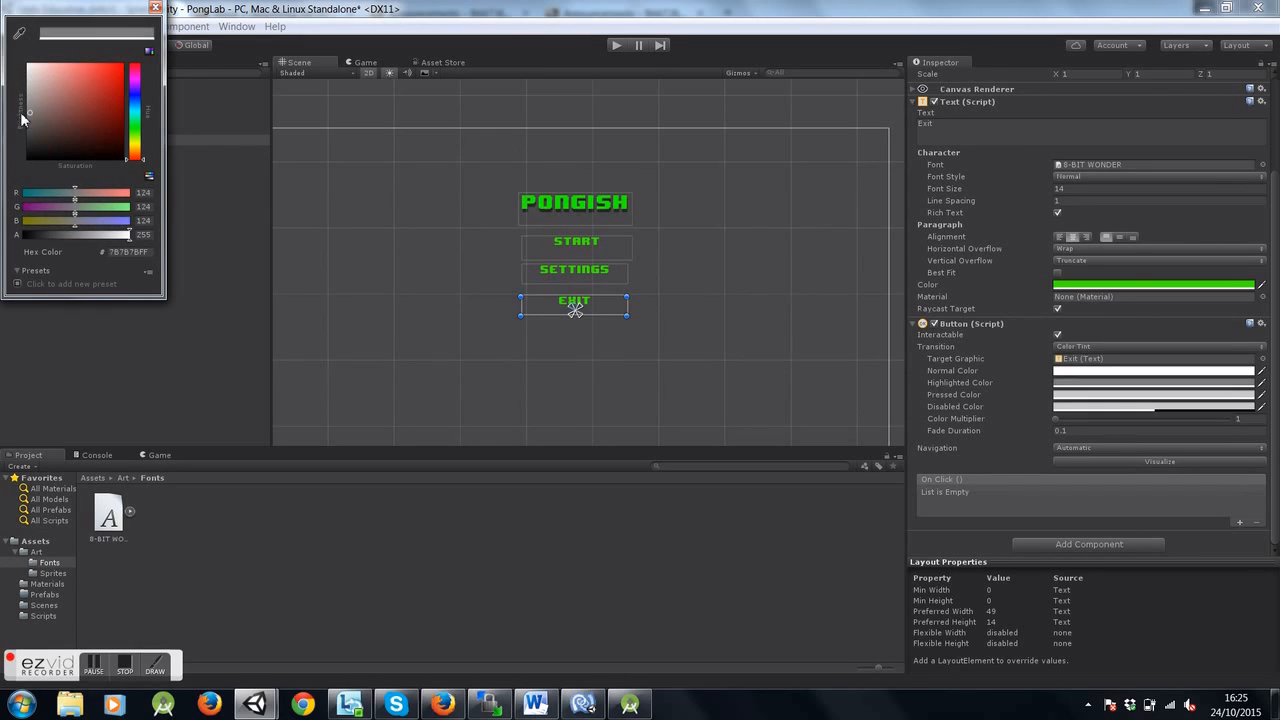
left_click(155, 8)
left_click(1090, 395)
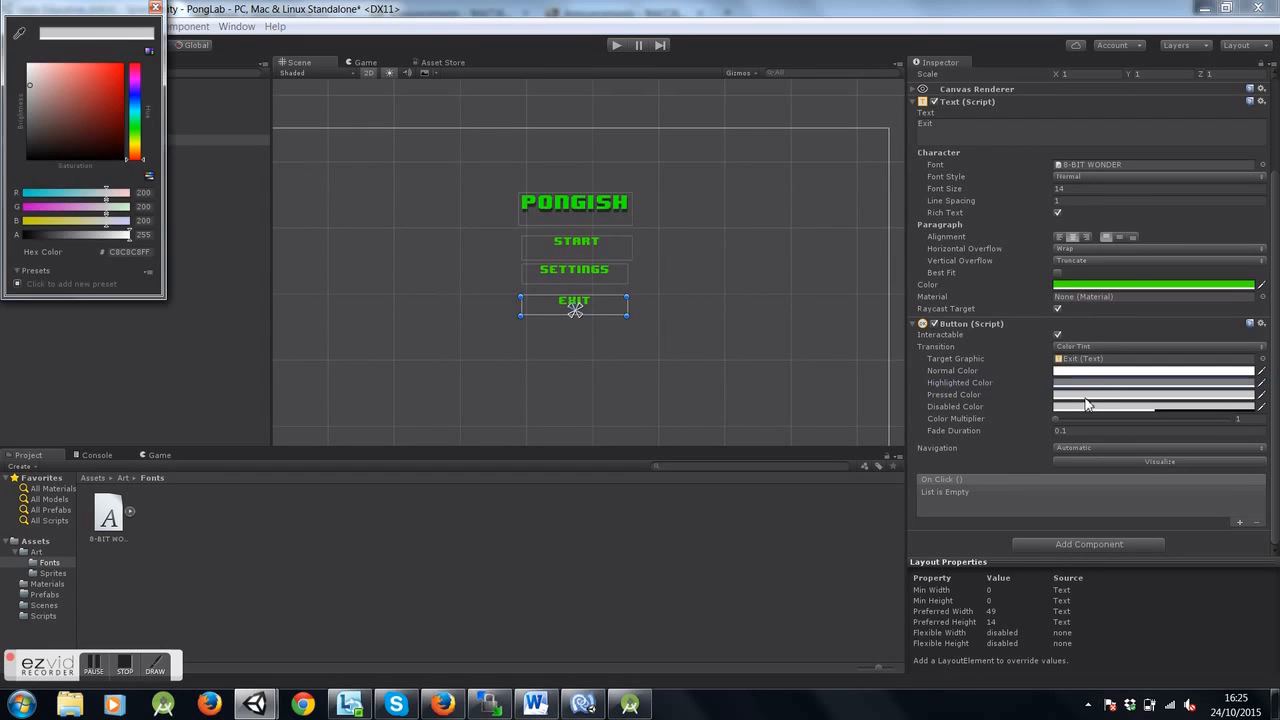
left_click_drag(30, 87, 22, 165)
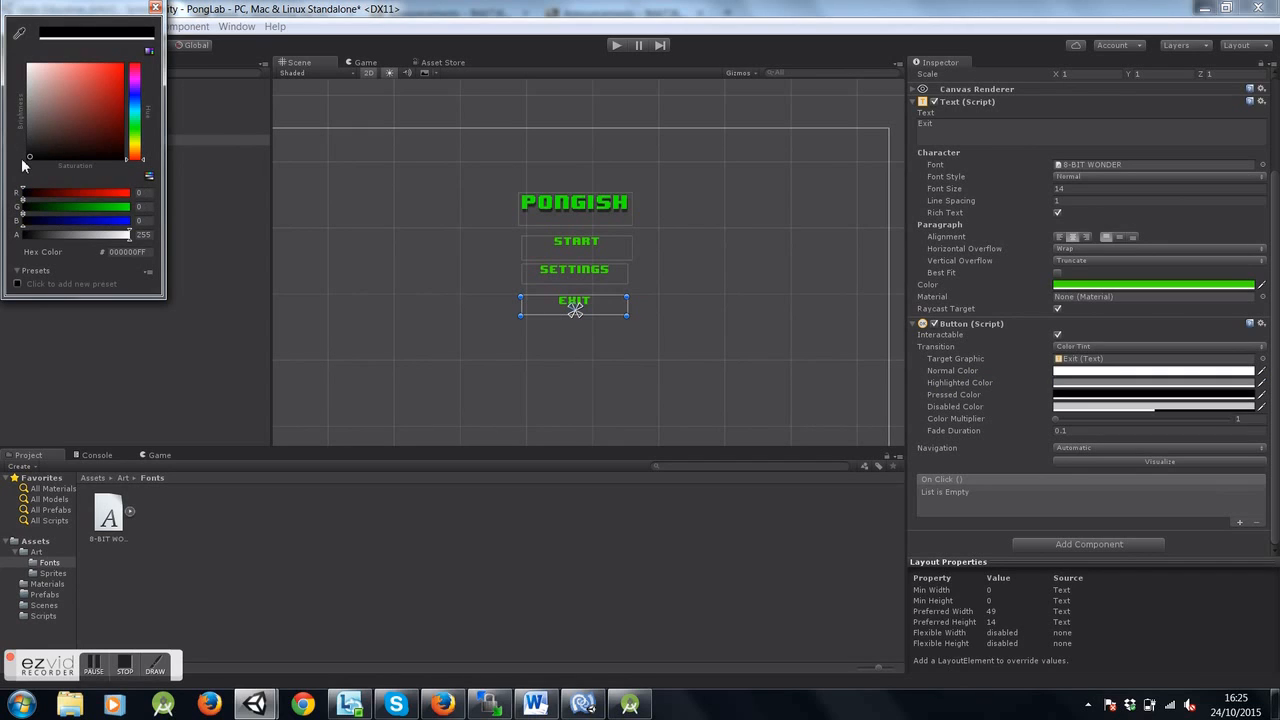
left_click(155, 9)
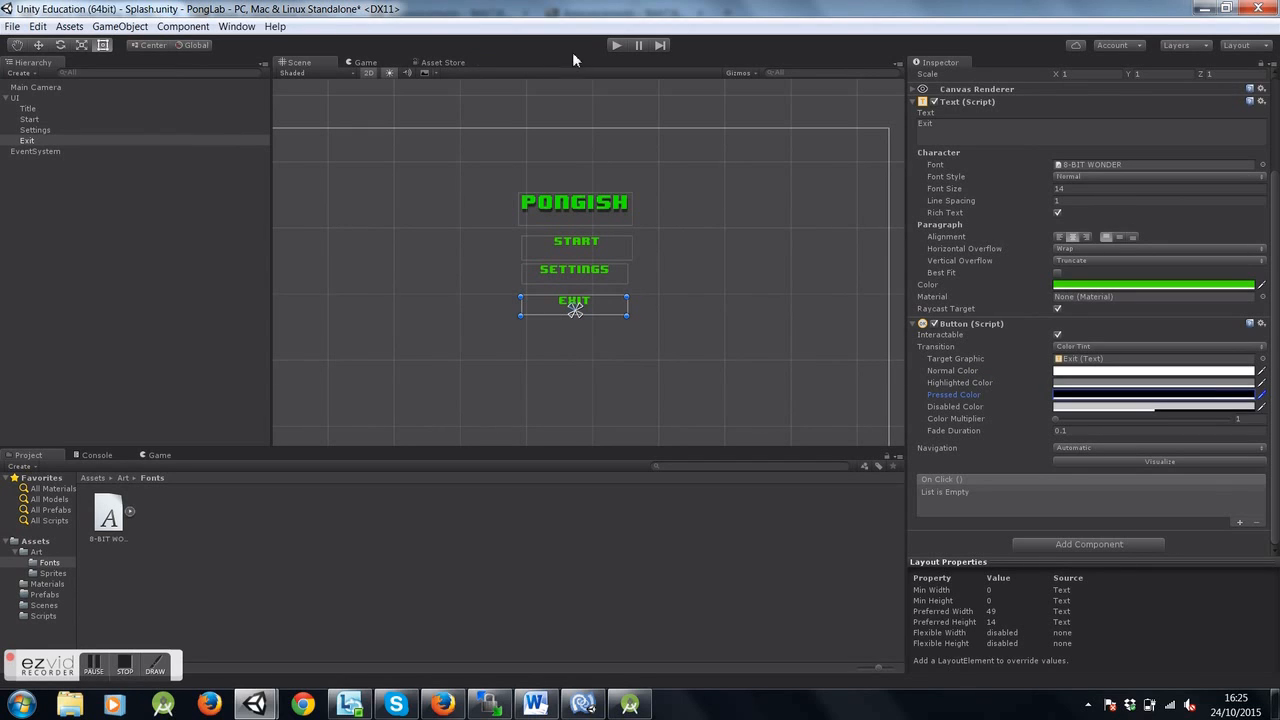
Play the scene in the Game view, test the menu buttons' highlighted and pressed colours, and stop playback
left_click(356, 63)
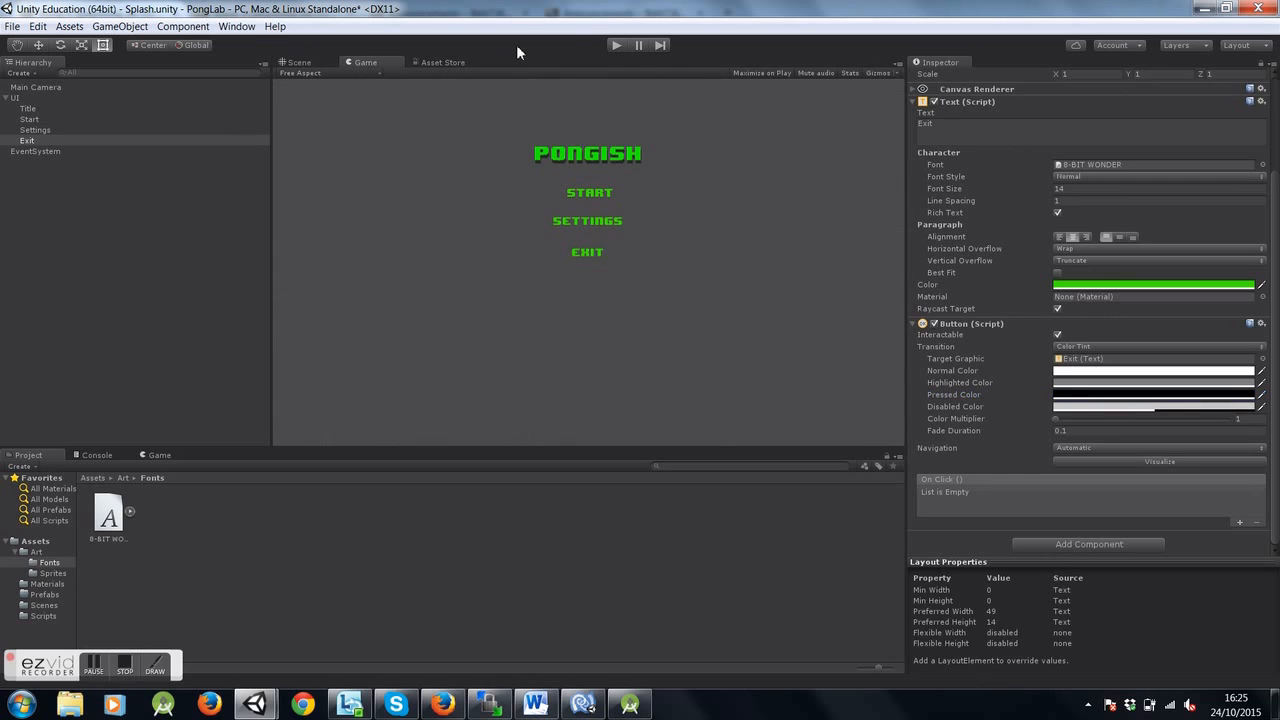
left_click(615, 44)
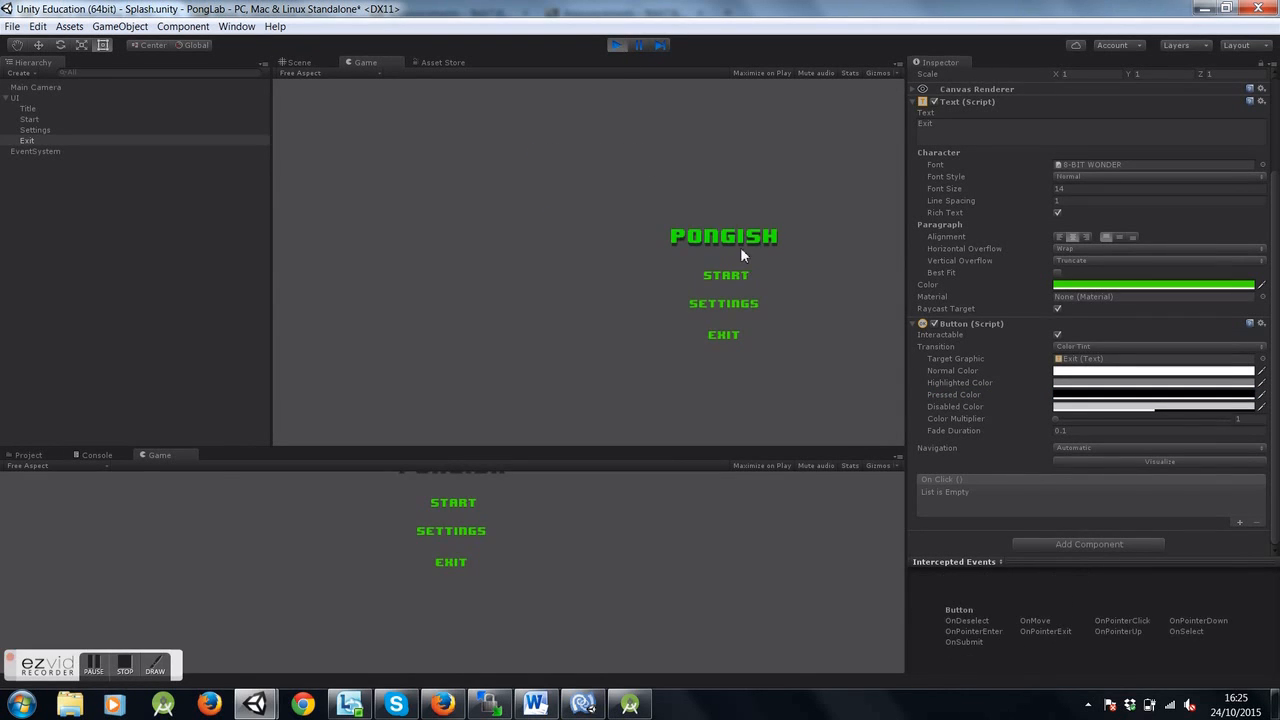
left_click(297, 62)
left_click(362, 62)
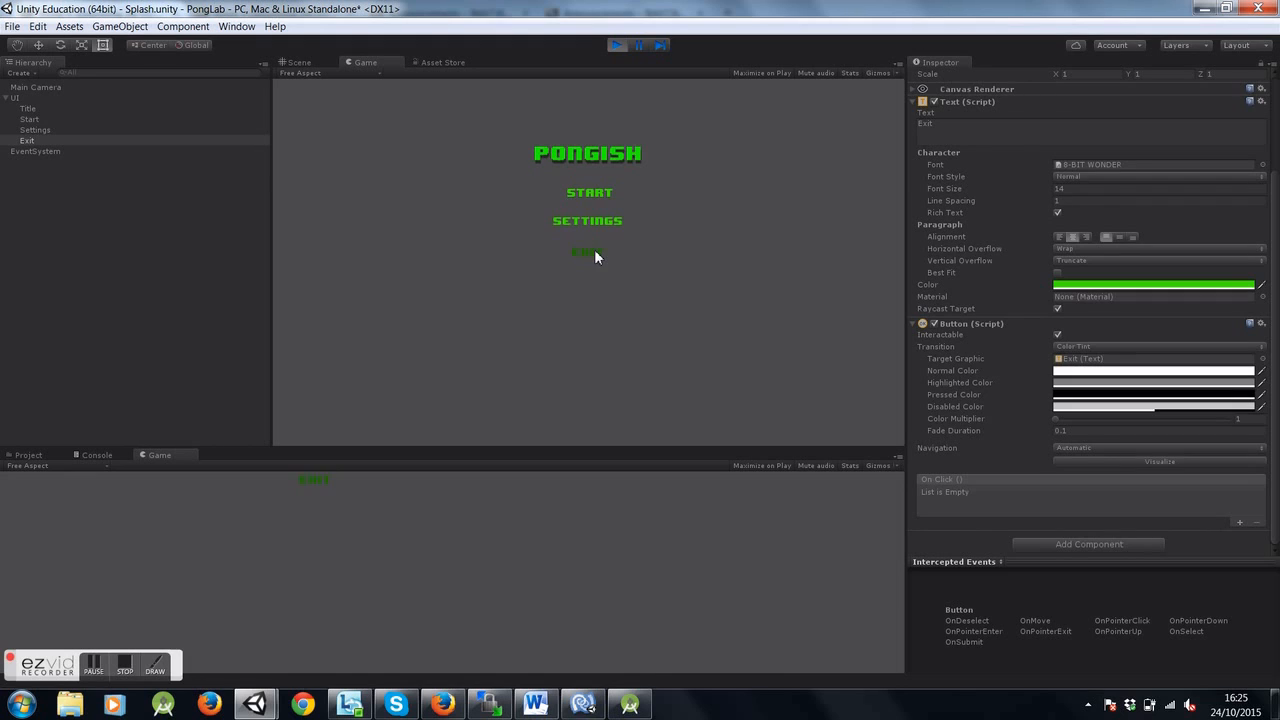
left_click(614, 46)
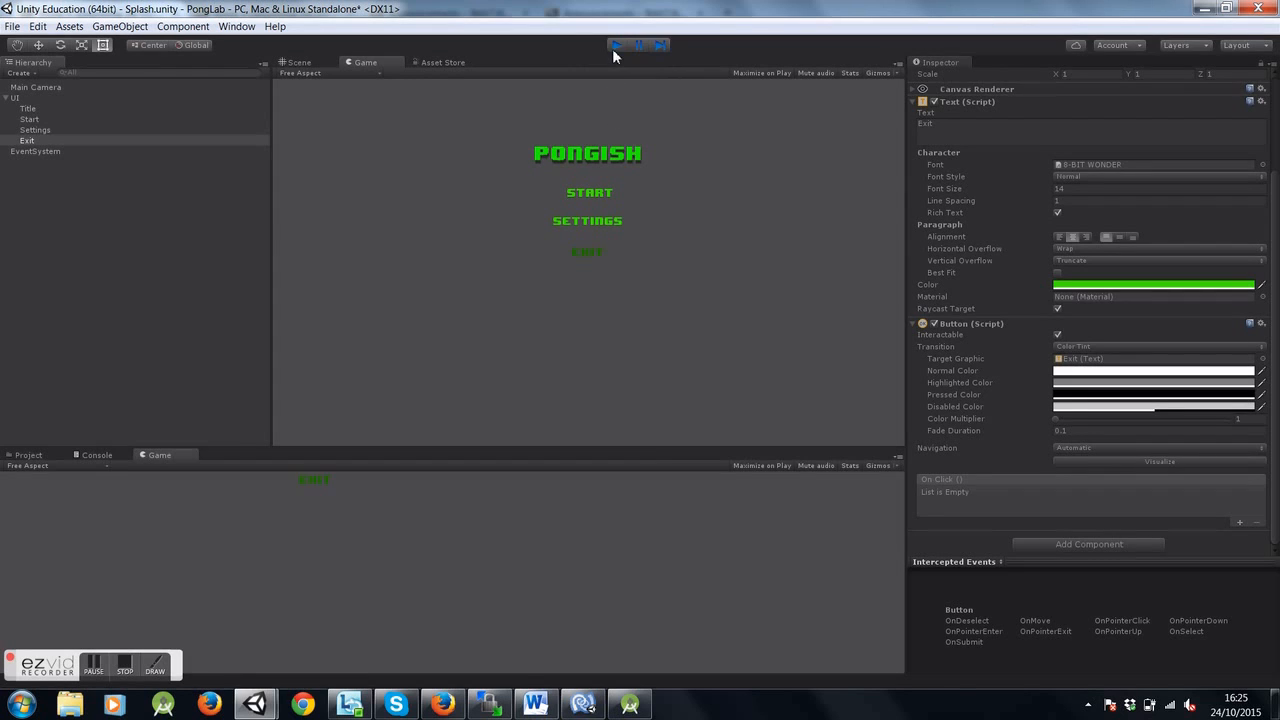